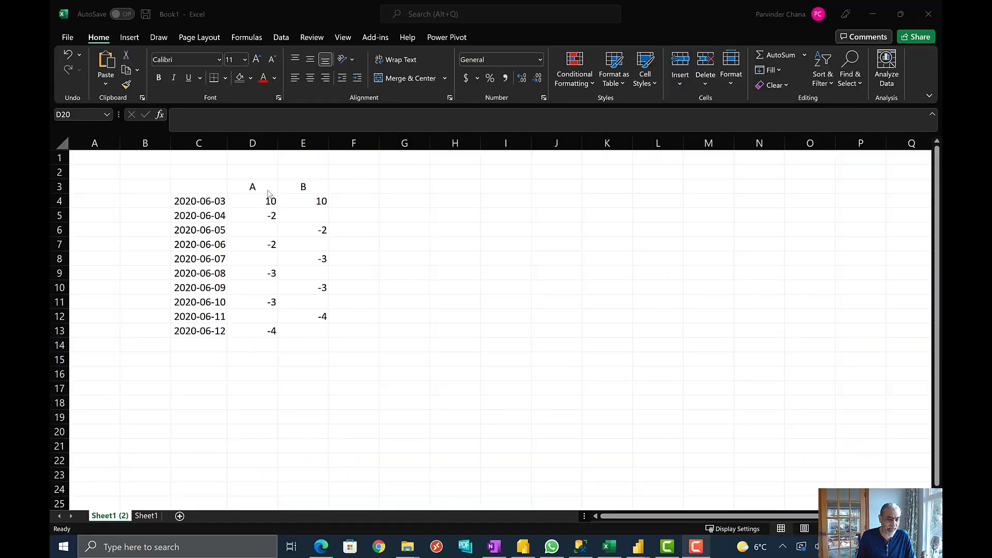
Step: Examine the dated stock transactions for products A and B on the Sheet1 (2) worksheet in Excel
key("alt+Tab")
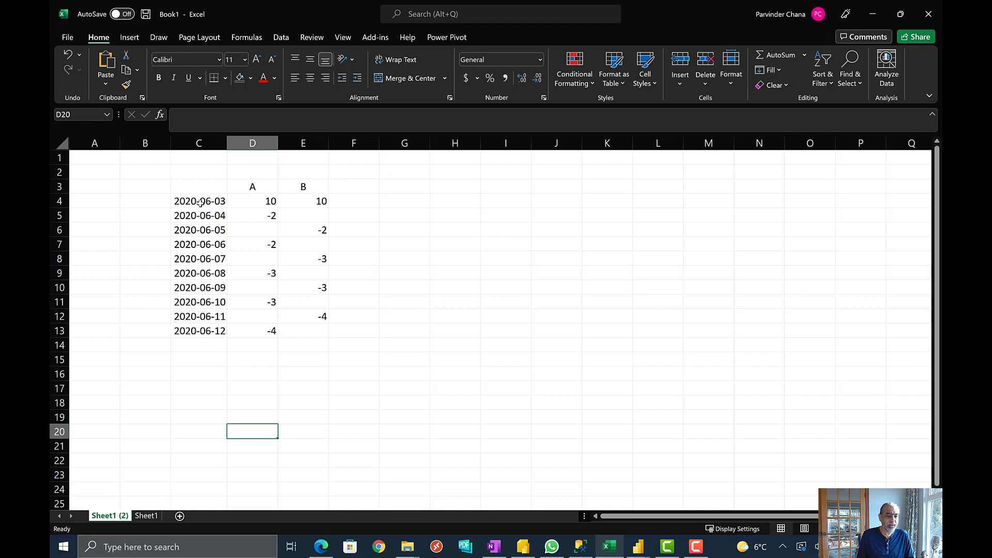
left_click(256, 201)
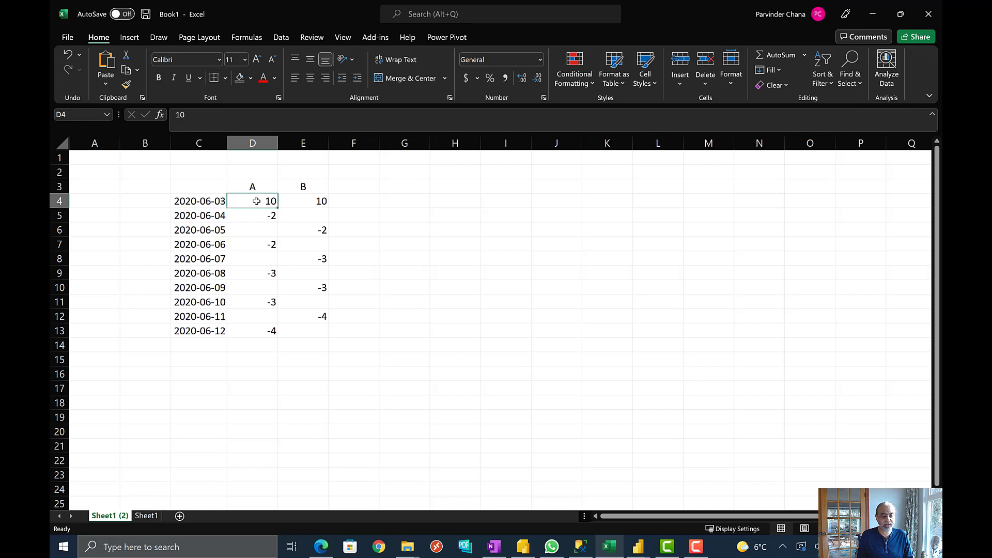
left_click_drag(256, 211, 259, 205)
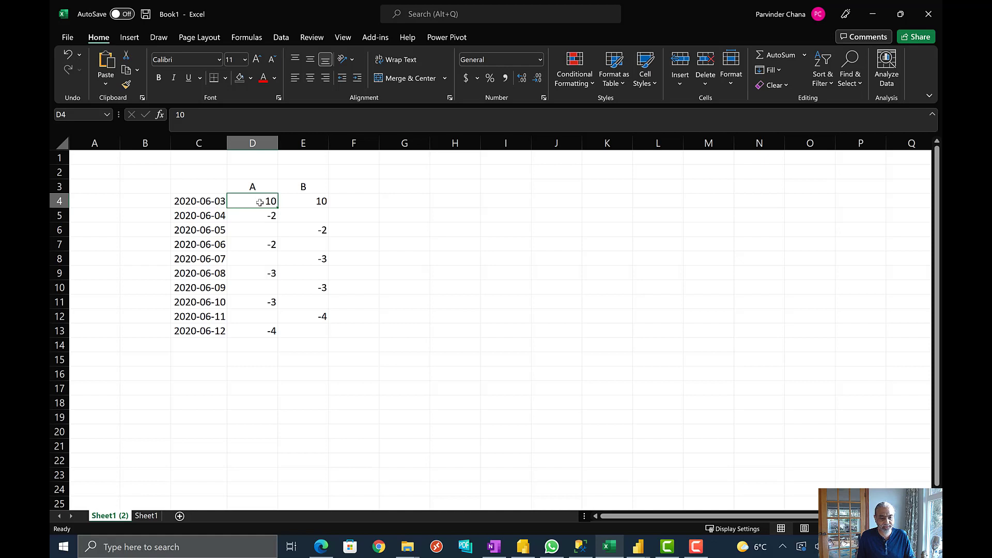
left_click(271, 214)
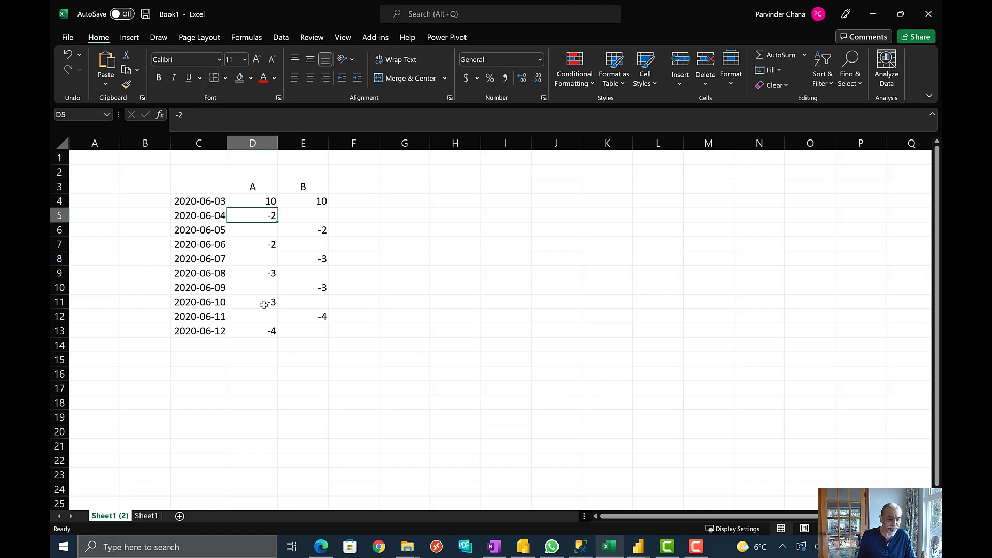
left_click_drag(248, 189, 317, 187)
left_click_drag(213, 201, 219, 330)
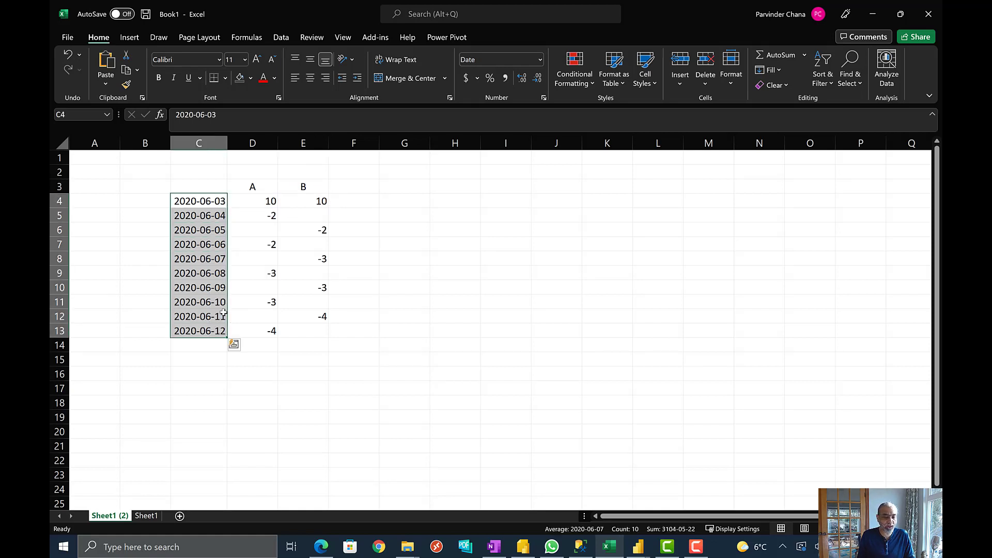
left_click(256, 189)
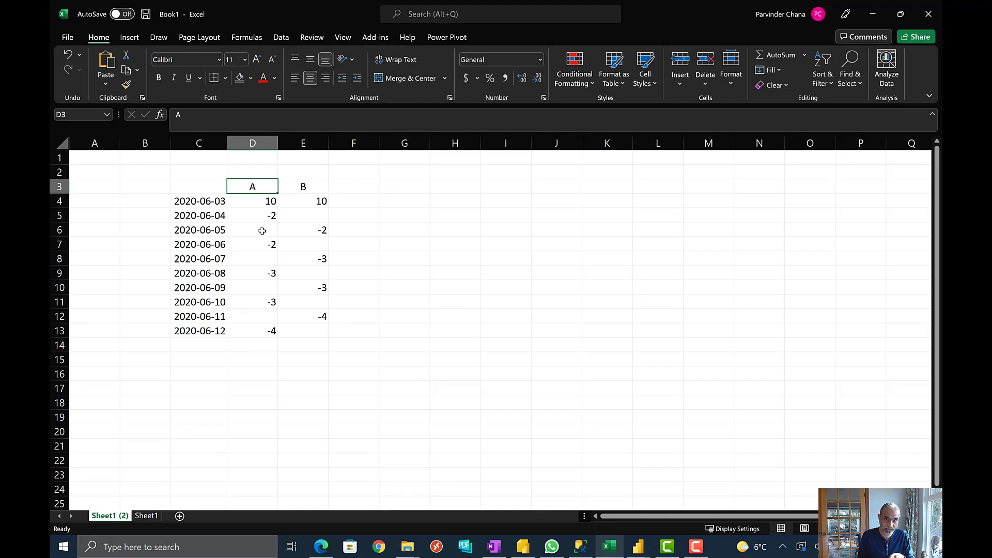
left_click(316, 192)
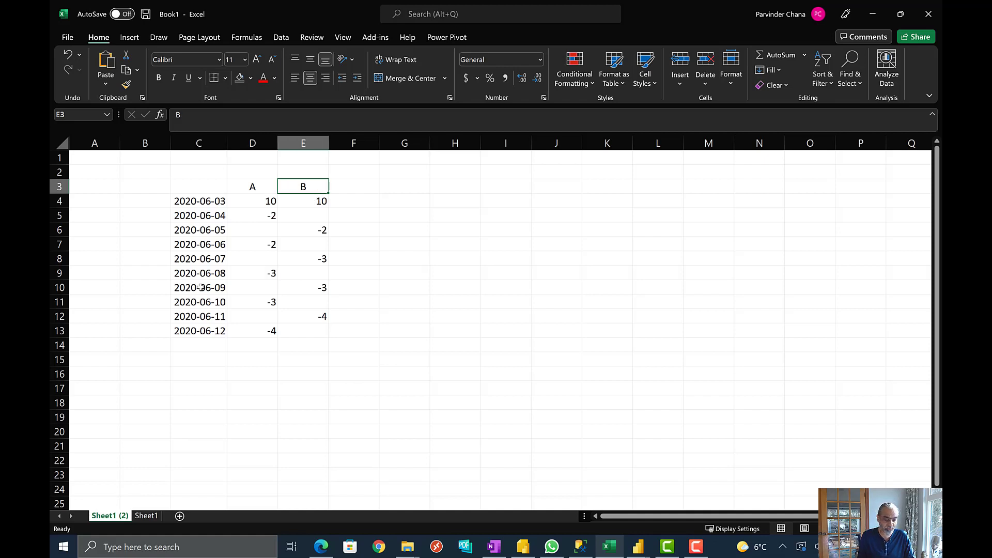
Step: Examine the RT A and RT B running totals on Sheet1 and the highlighted date on which each product's stock runs out
left_click(150, 516)
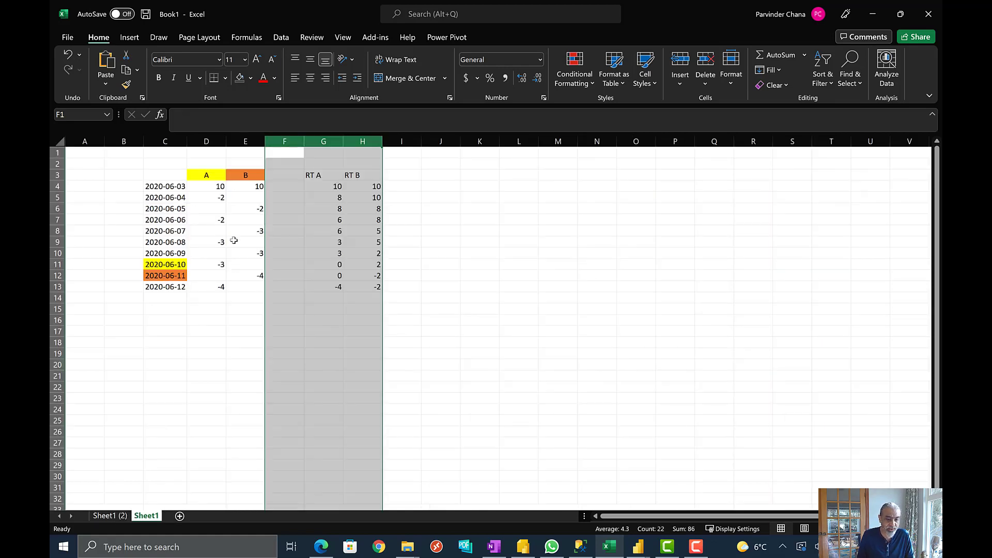
left_click(295, 238)
scroll(293, 254, "up", 2)
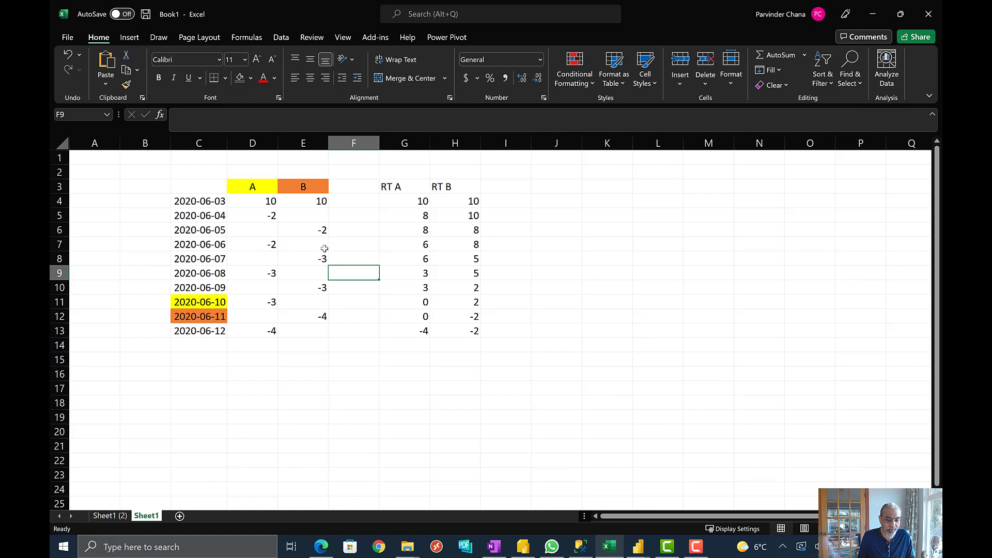
left_click(392, 187)
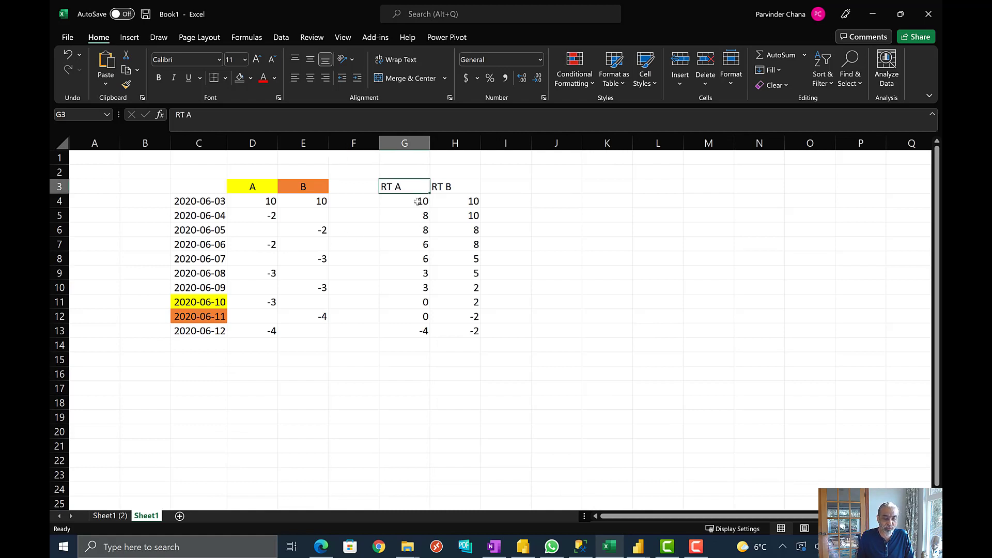
left_click(270, 199)
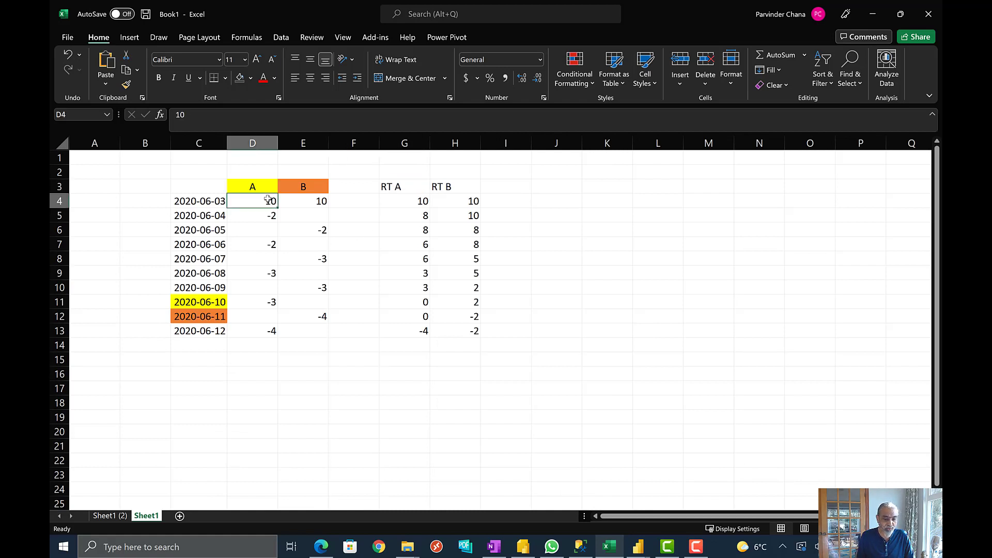
left_click(407, 201)
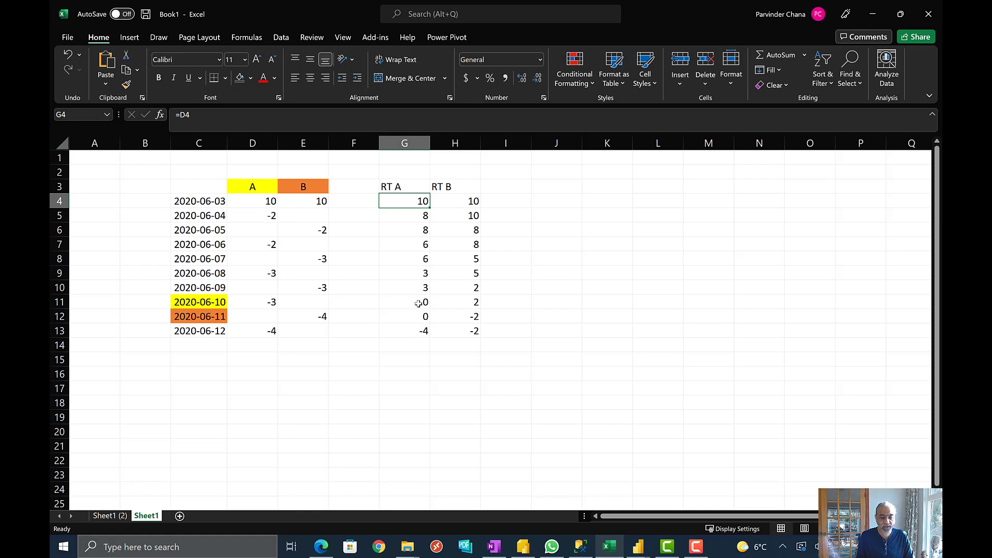
mouse_move(421, 302)
left_mouse_down()
mouse_move(418, 319)
mouse_move(416, 306)
left_mouse_up()
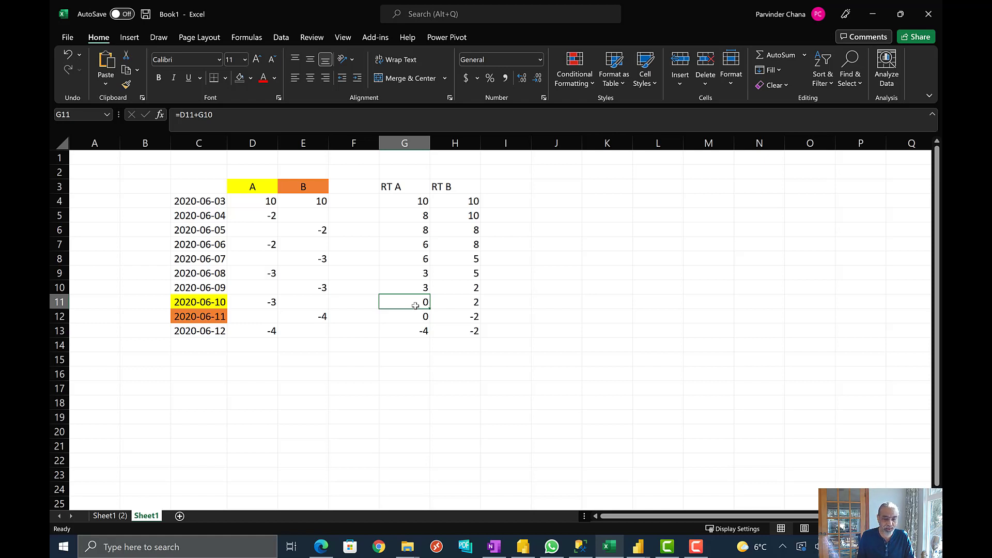
left_click(207, 305)
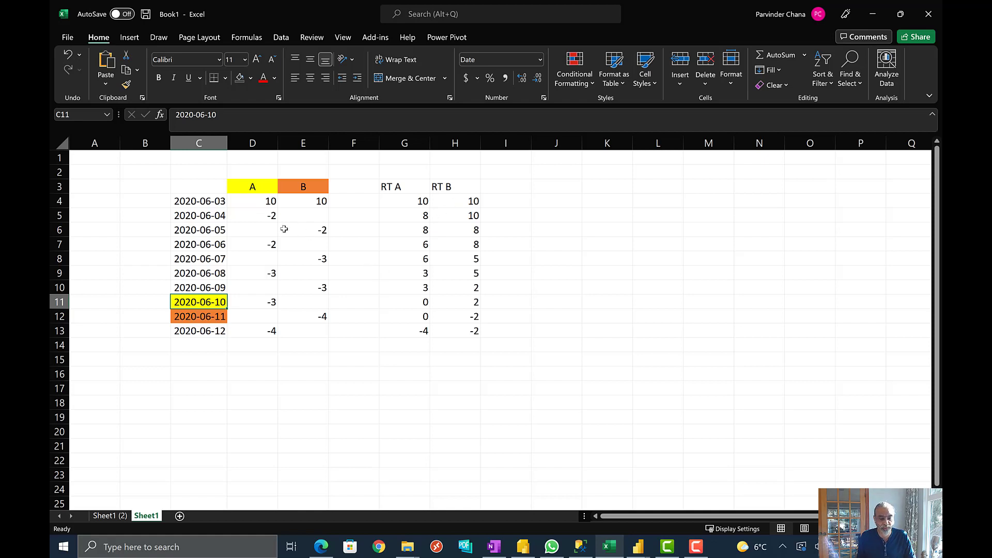
left_click_drag(308, 207, 308, 220)
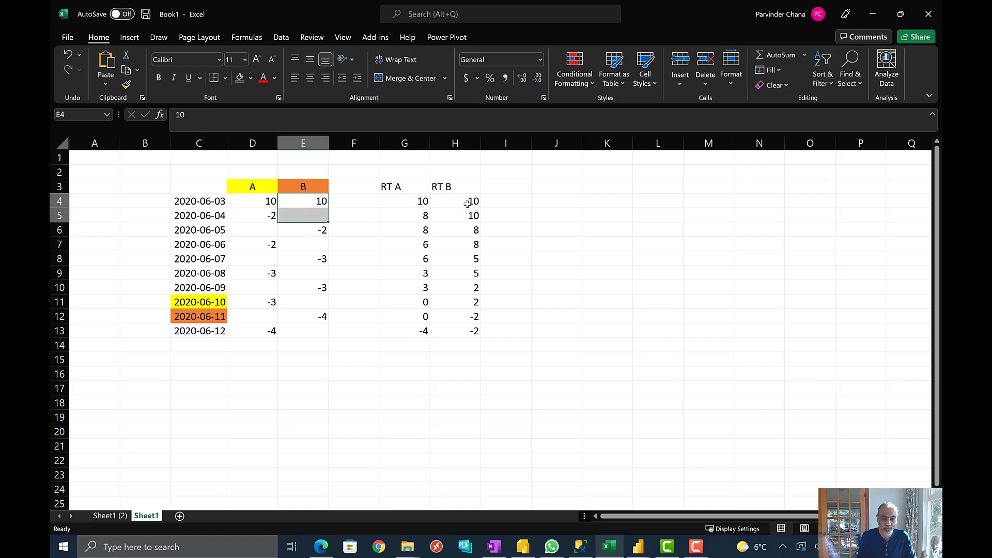
left_click_drag(468, 204, 474, 305)
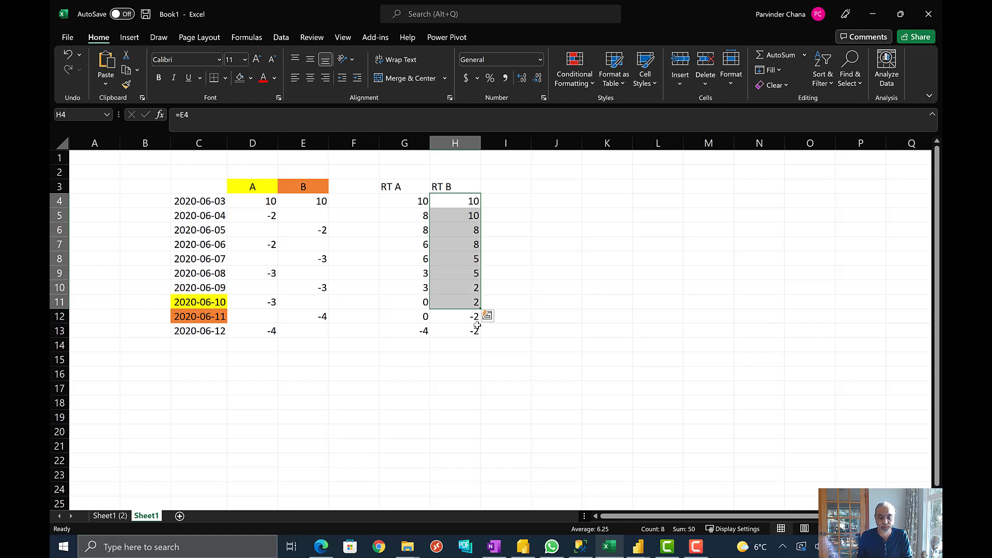
left_click(470, 321)
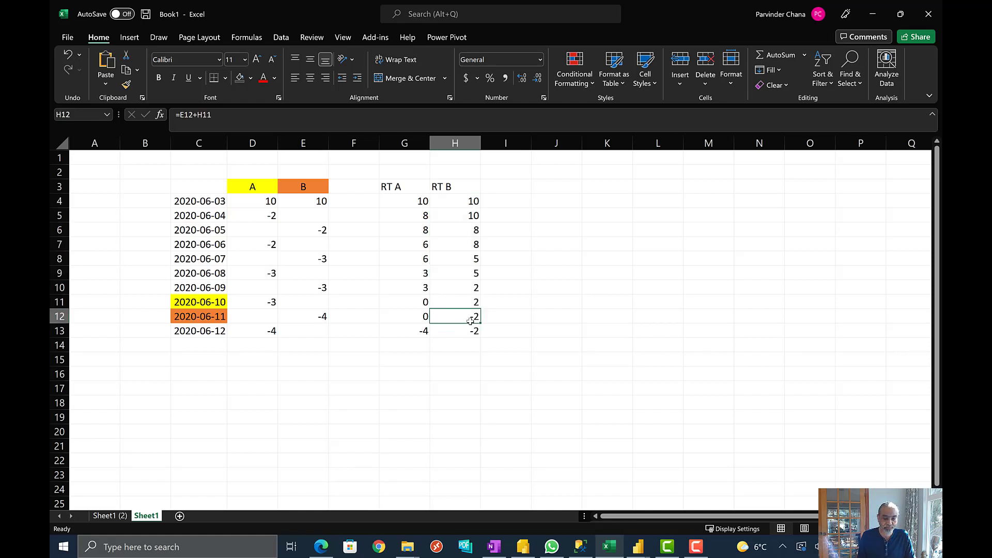
left_click(212, 322)
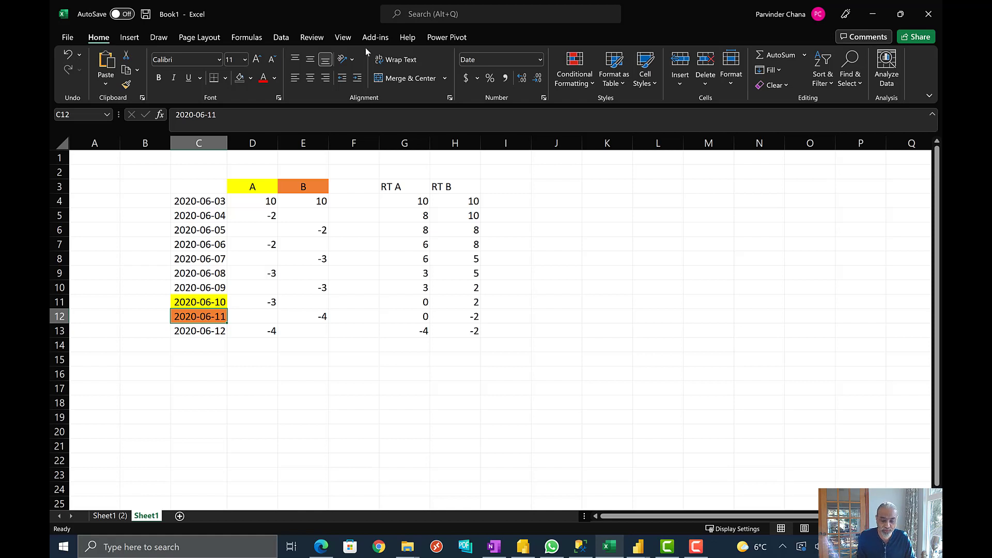
Step: Switch to the Power BI model diagram, collapse the properties, and arrange Fact Future Transactions above the Dim Date and Dim Products tables
key("alt+Tab")
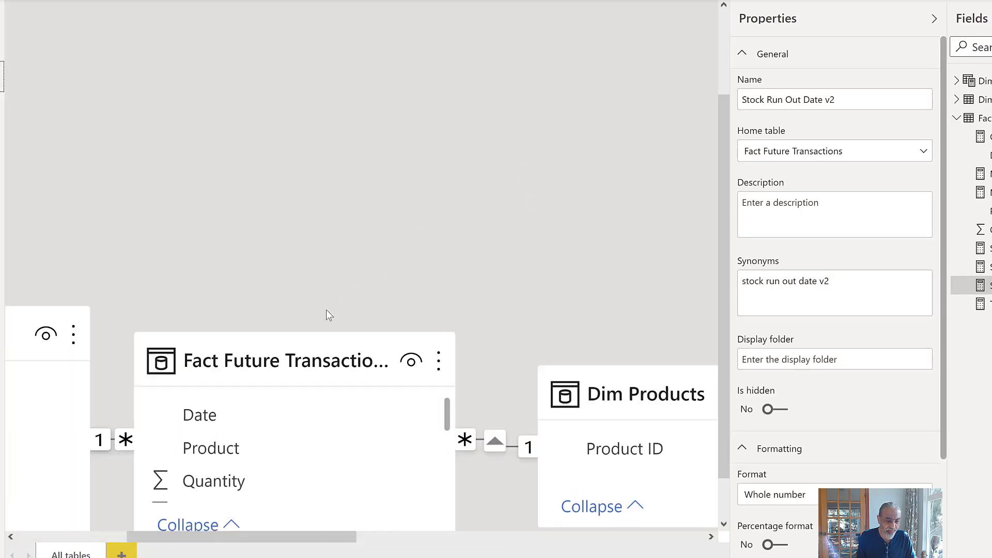
left_click_drag(239, 537, 209, 538)
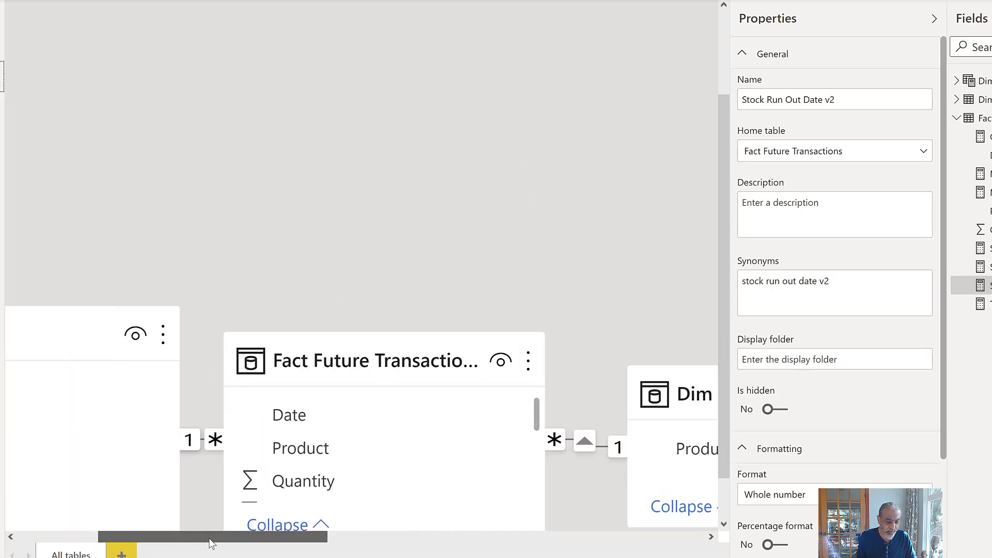
left_click(934, 18)
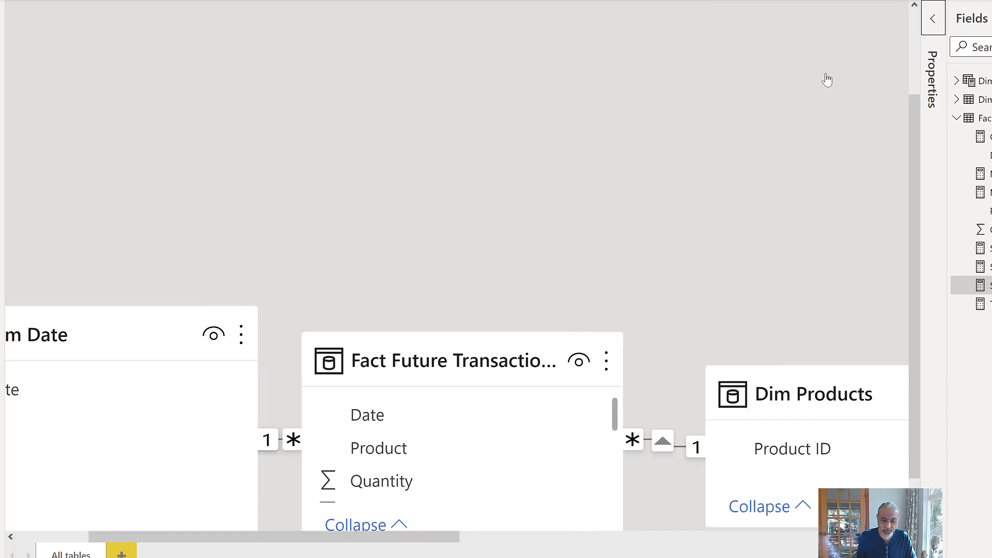
left_click_drag(505, 354, 536, 107)
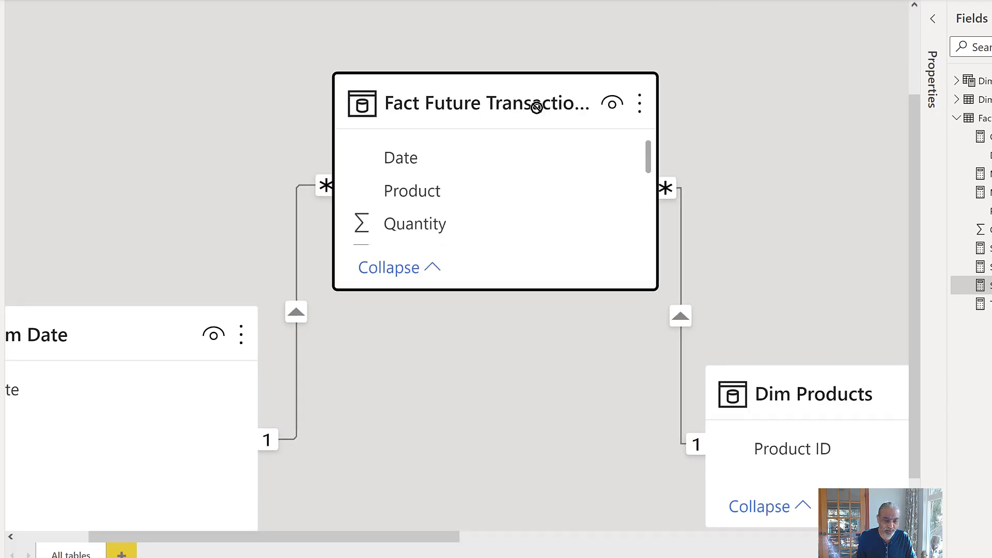
left_click_drag(165, 309, 197, 282)
scroll(290, 199, "down", 5)
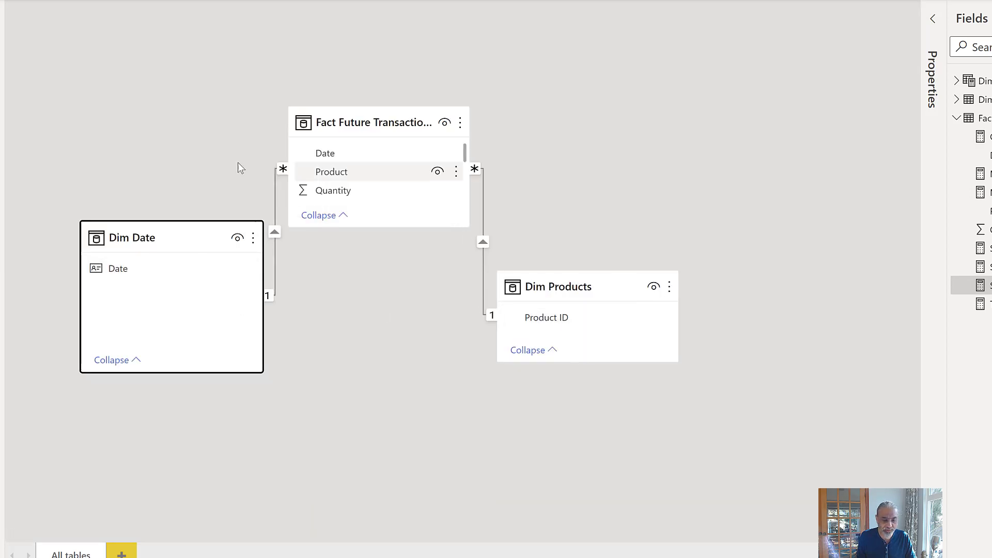
Step: In the report's Cumulative Quantity measure, change the ALL argument from the whole table to 'Dim Date'[Date]
left_click(70, 91)
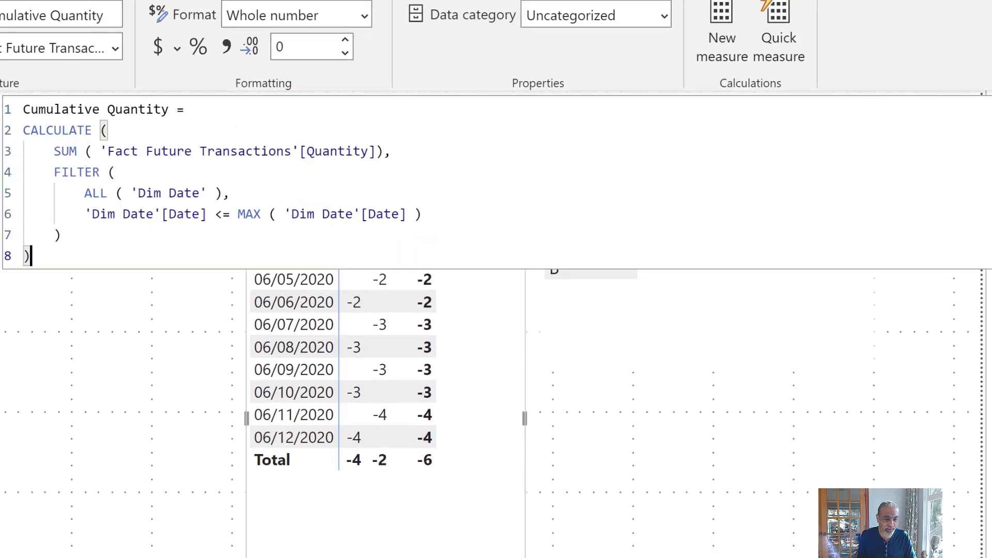
scroll(489, 173, "up", 3)
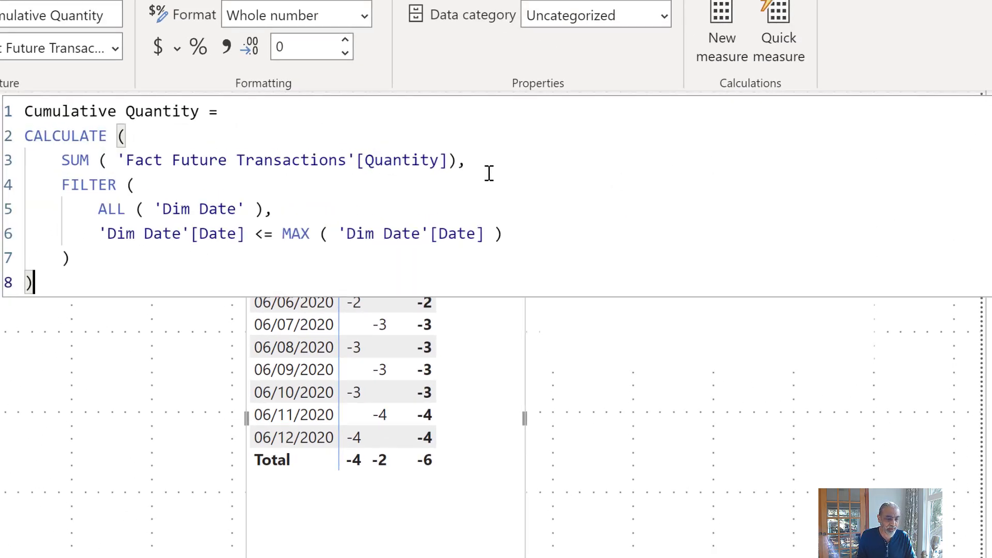
left_click_drag(144, 171, 477, 172)
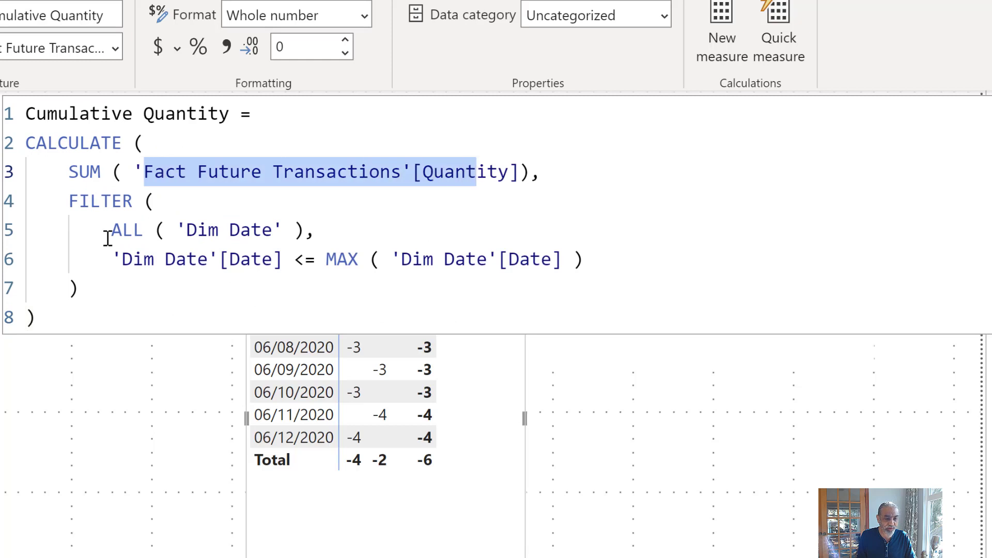
left_click_drag(104, 238, 287, 310)
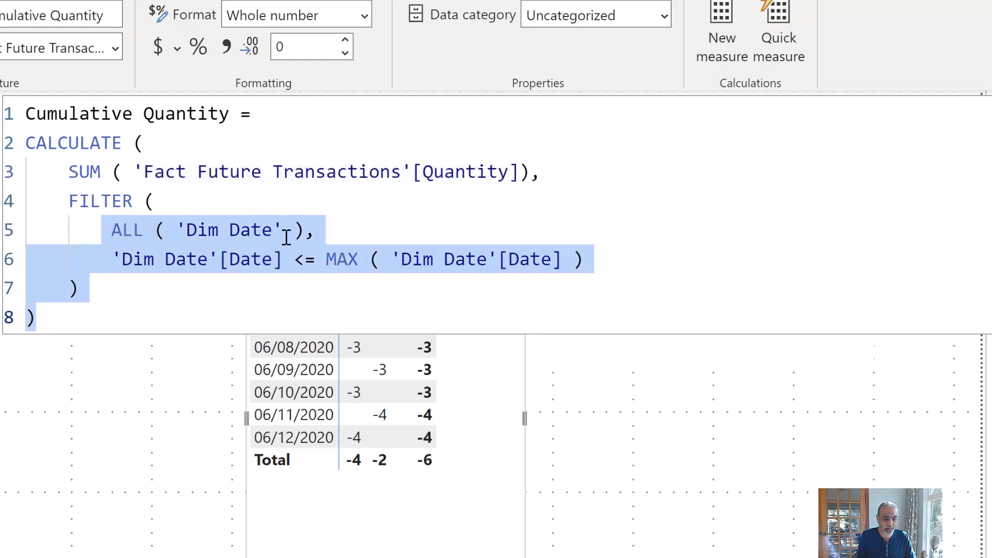
left_click(285, 231)
type("[Da")
key("Tab")
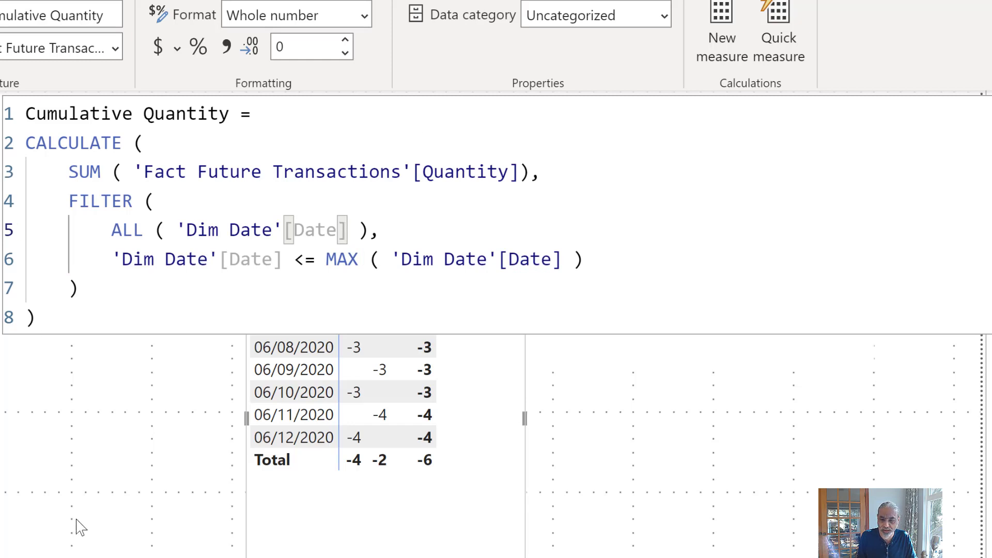
left_click(35, 317)
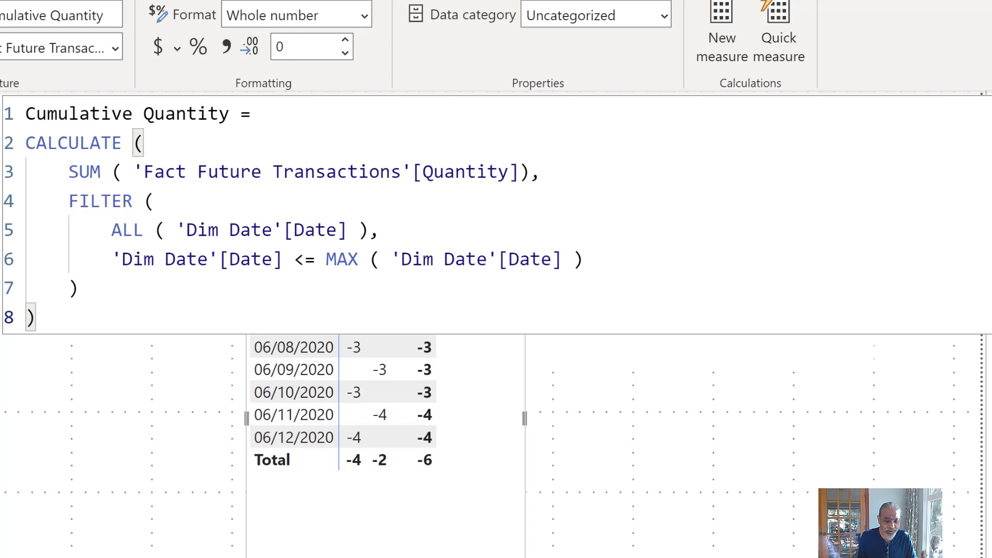
Step: Add the Cumulative Quantity measure to the date-by-product matrix, widen the matrix, and review its values across the dates
left_click(122, 540)
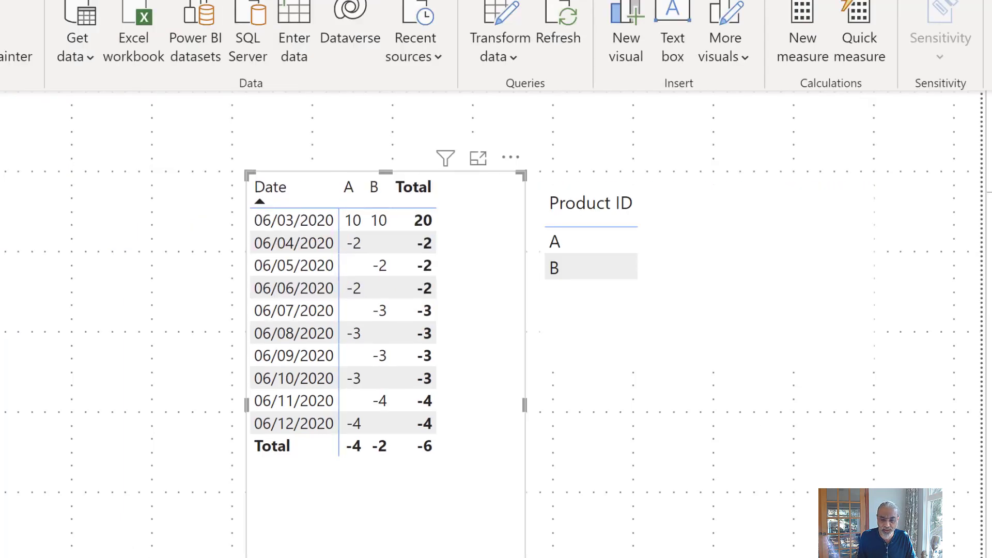
left_click_drag(656, 445, 377, 510)
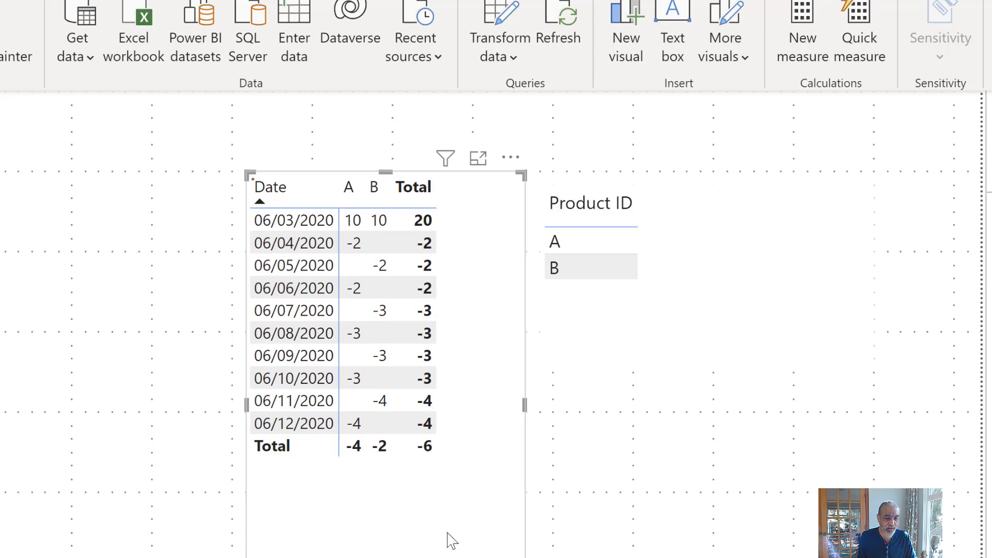
left_click(580, 264)
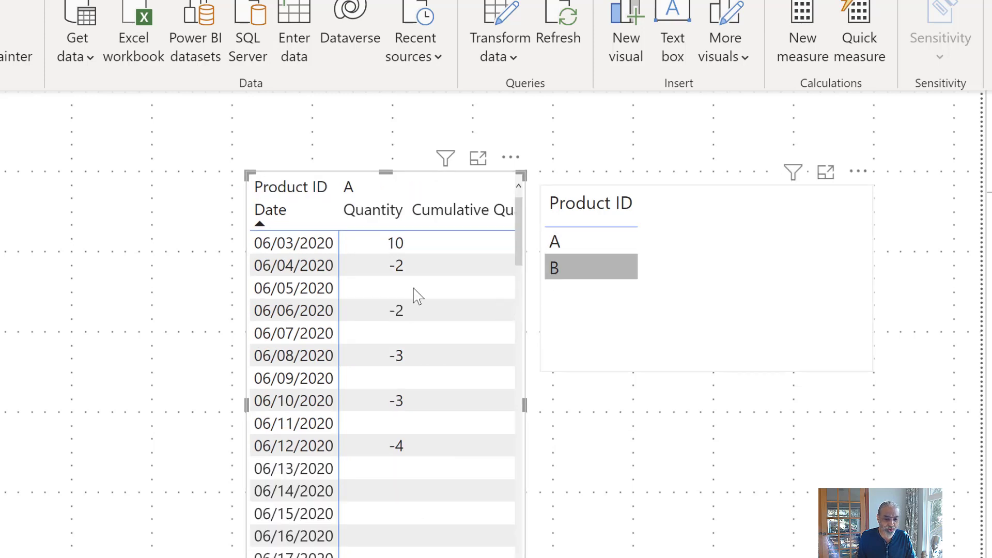
left_click_drag(245, 405, 56, 395)
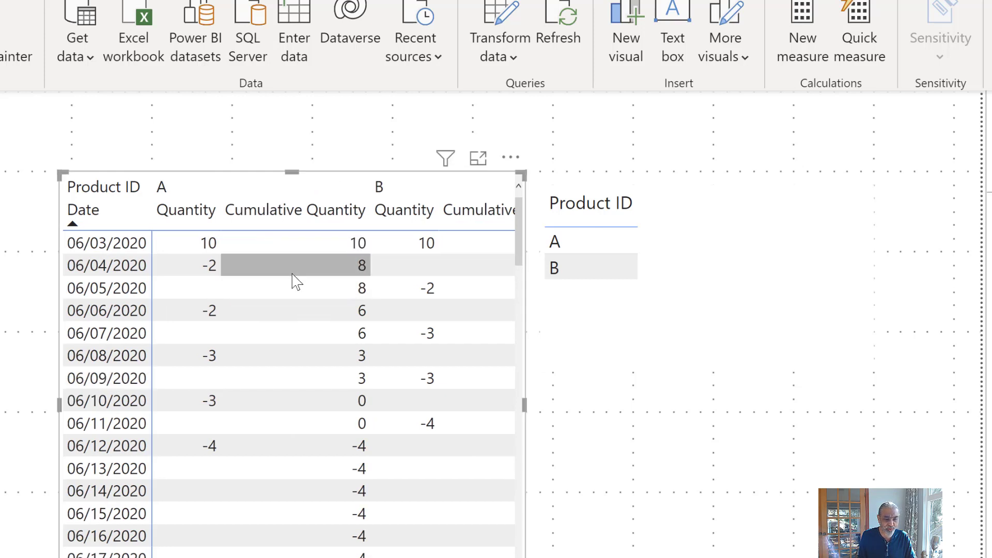
scroll(305, 278, "down", 4)
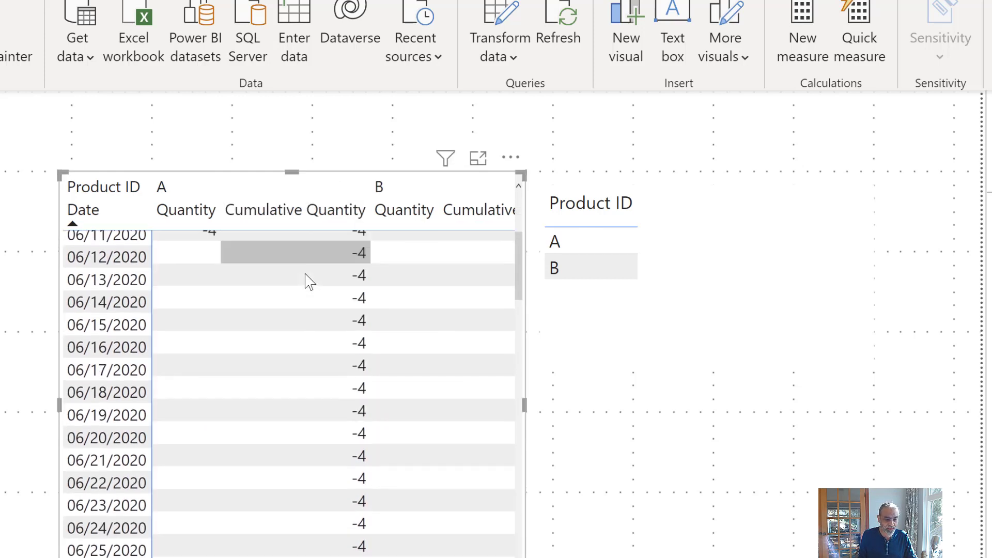
scroll(305, 279, "down", 20)
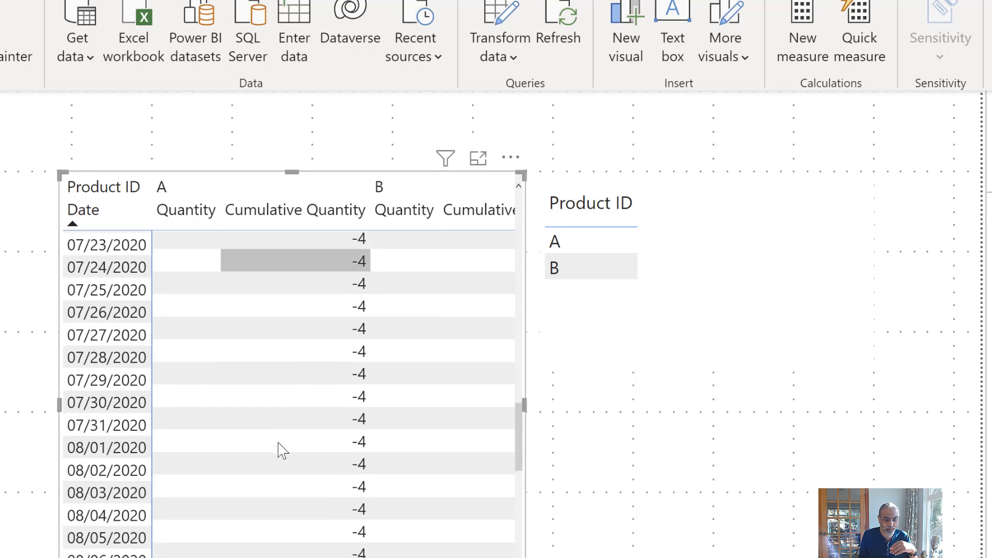
Step: Review both products' cumulative quantities across the dates in the matrix, then compare them with the highlighted run-out dates in the Excel sheet
scroll(282, 451, "down", 16)
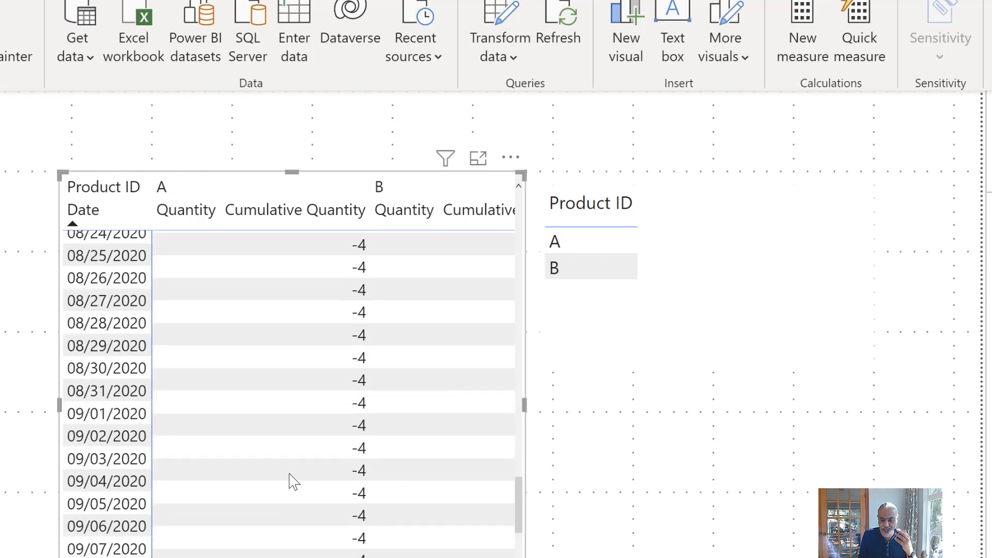
scroll(293, 481, "down", 3)
scroll(412, 443, "up", 15)
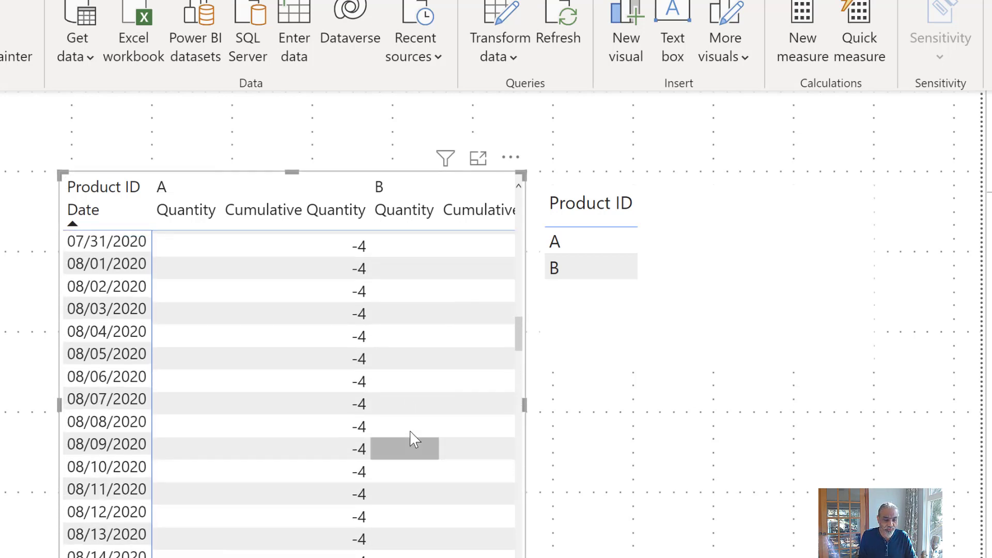
scroll(412, 439, "up", 20)
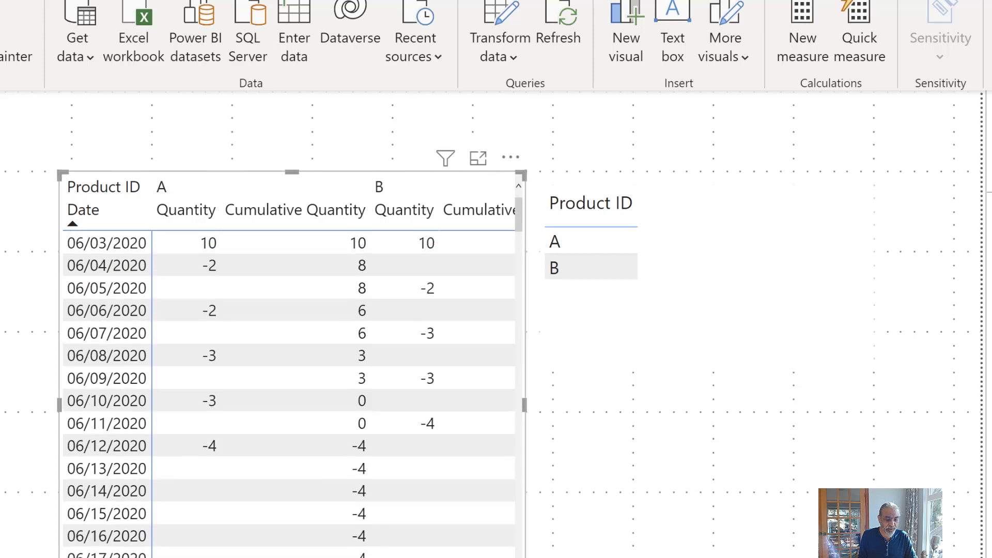
scroll(289, 362, "right", 2)
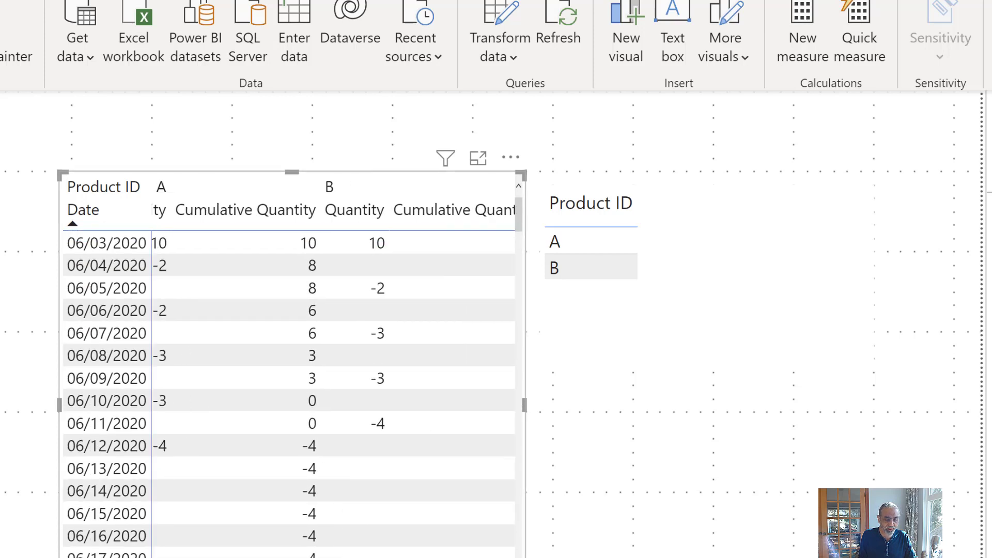
scroll(289, 362, "right", 6)
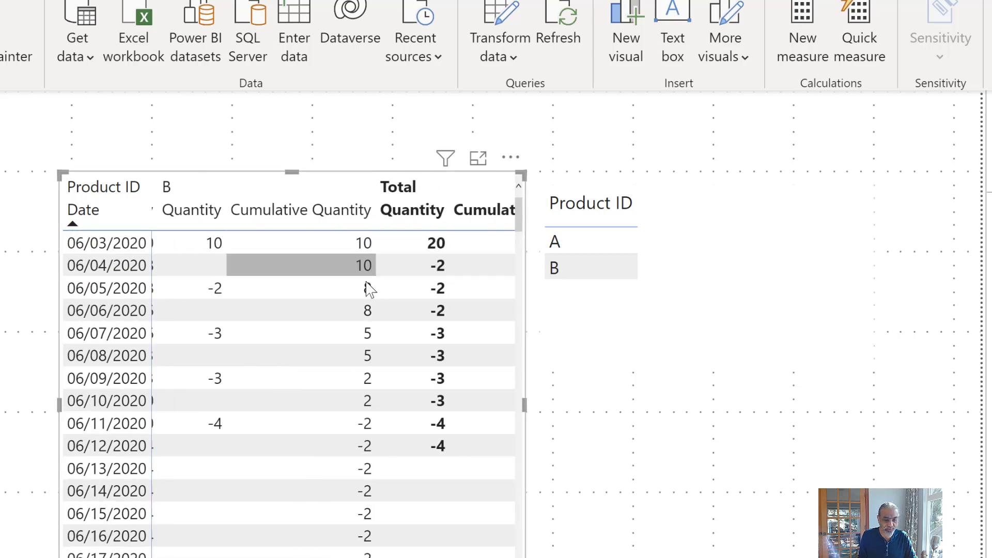
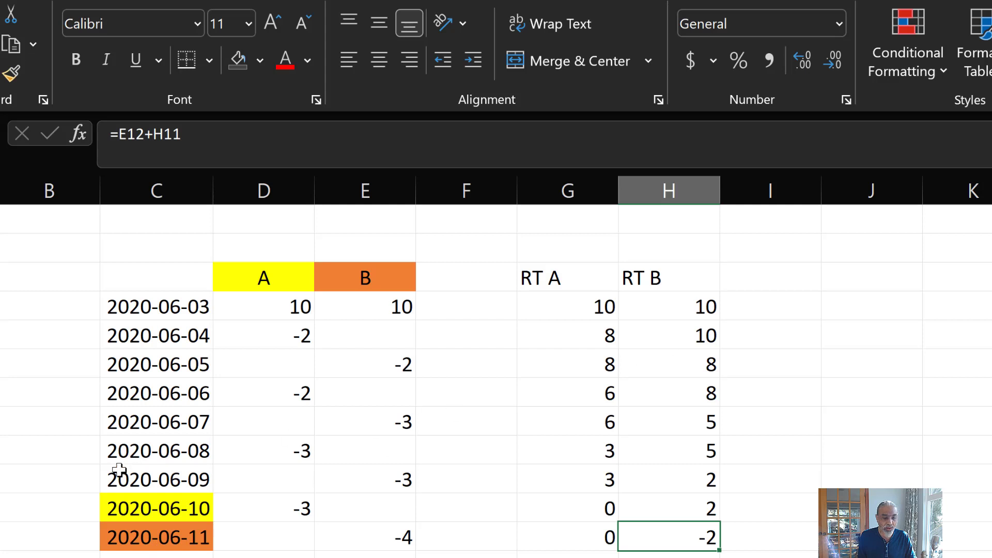
left_click(179, 547)
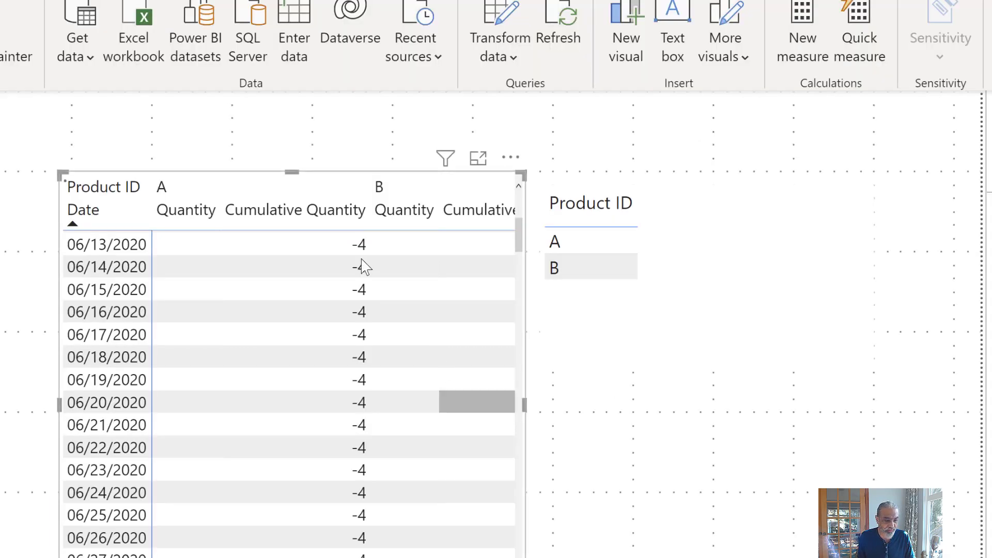
Step: In the Power BI report, undo adding the Cumulative Quantity measure to the matrix and narrow the matrix from its left edge
key("ctrl+z")
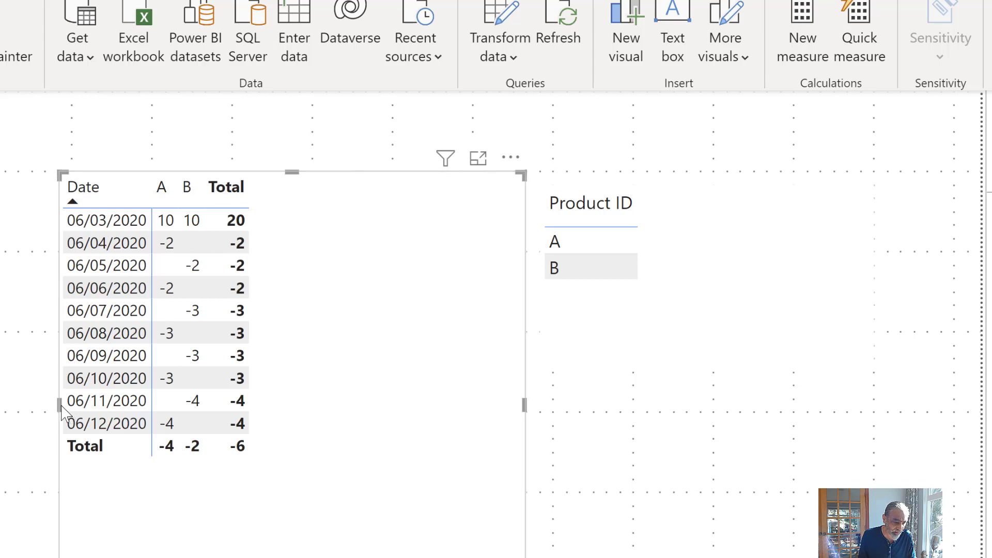
left_click_drag(60, 405, 220, 406)
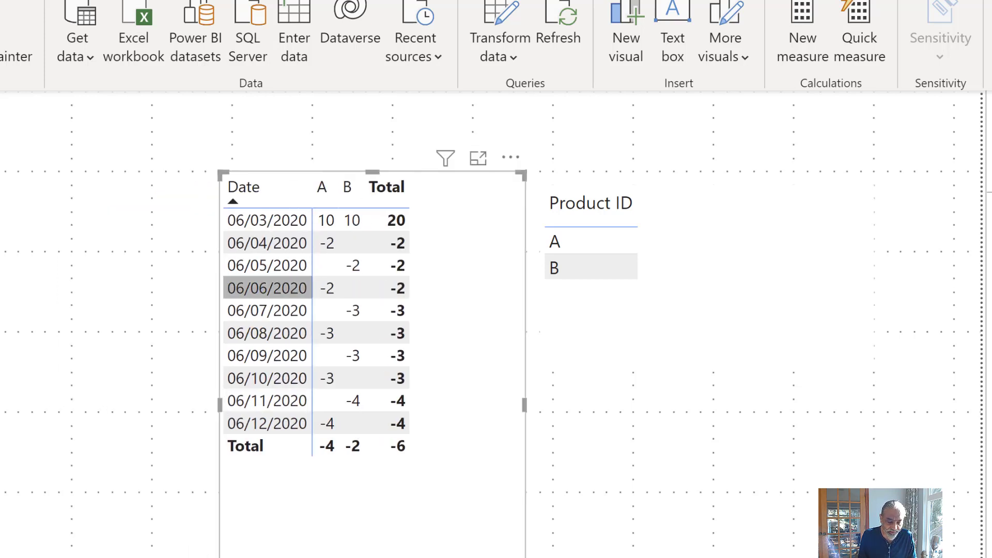
Step: Create a new measure named Date out of Stock, with its definition starting on a new line
left_click(803, 44)
type("Das")
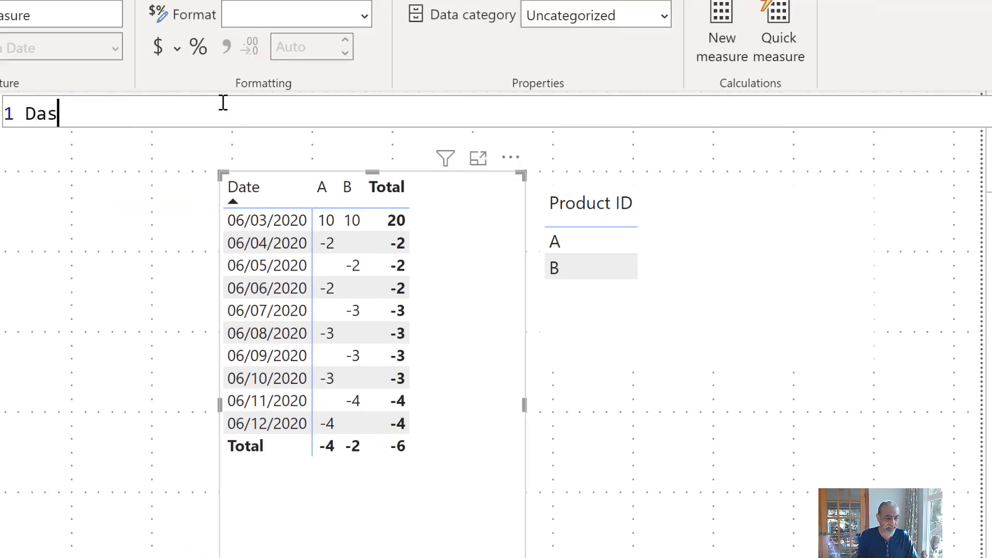
key("BackSpace")
type("te out of Stock =")
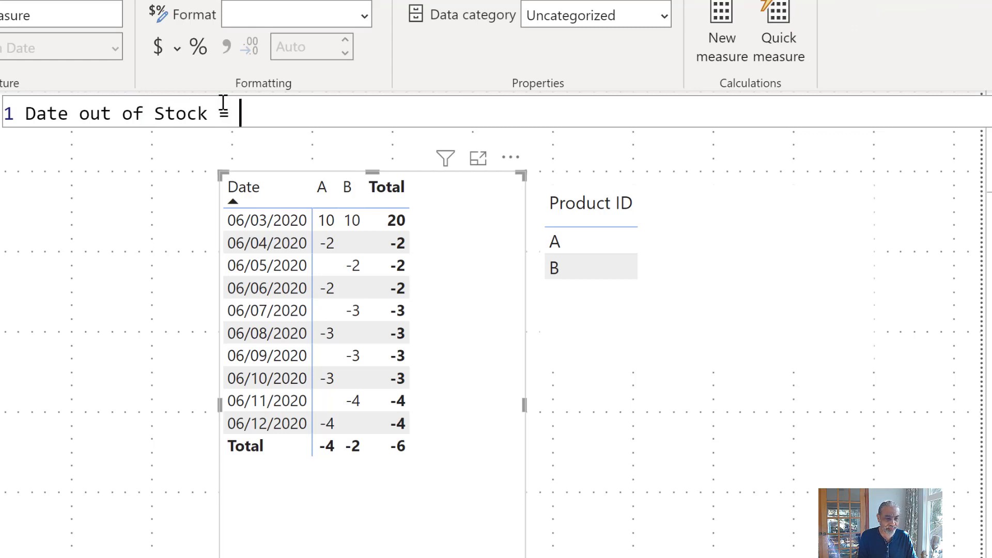
key("shift+Return")
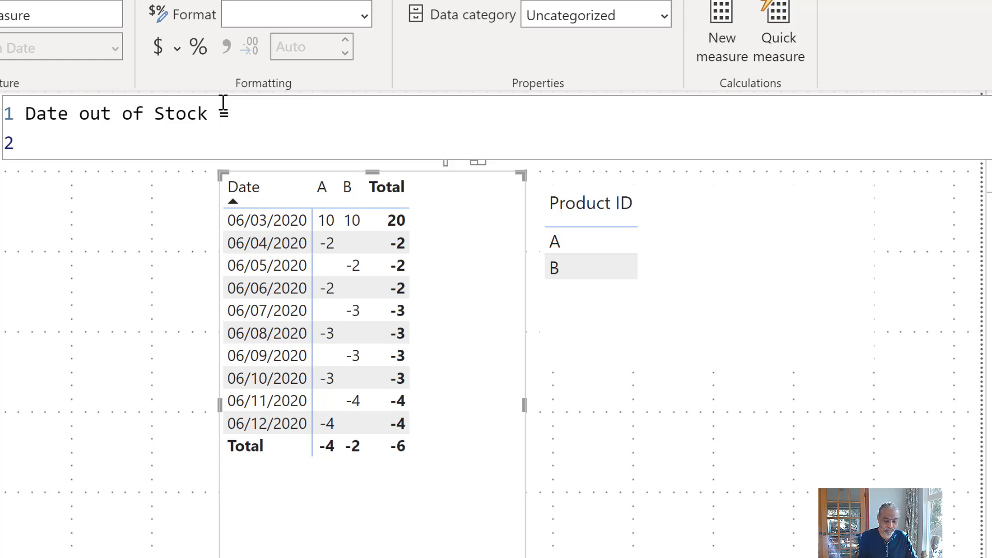
Step: Declare the variable __runningTotalByProductAndDate in the measure, with its expression starting on a new line
type("VAR ")
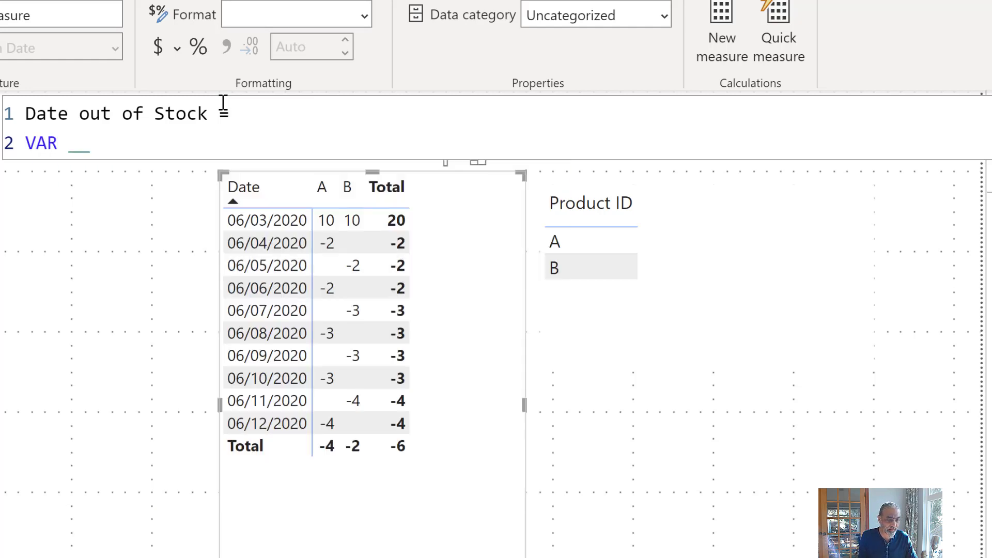
type("__")
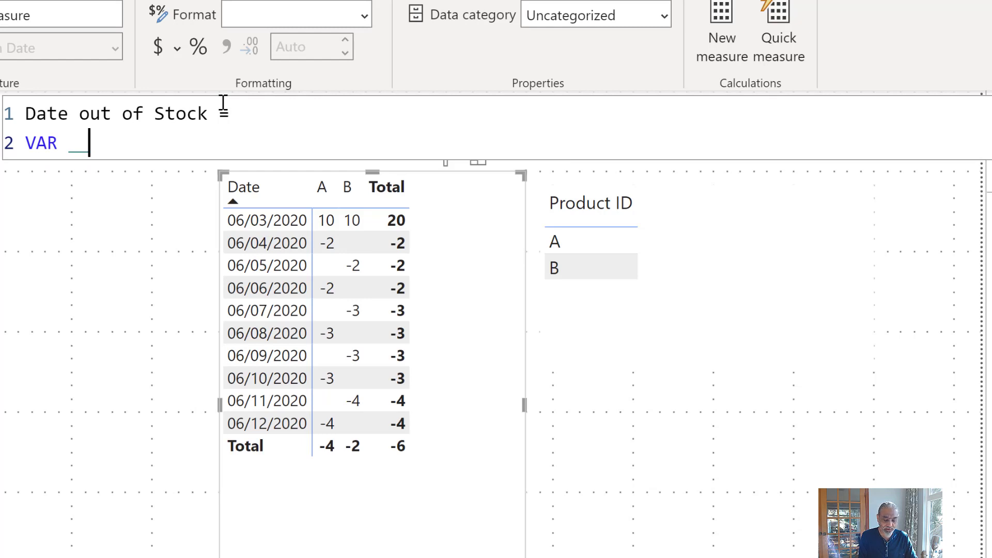
type("runningT")
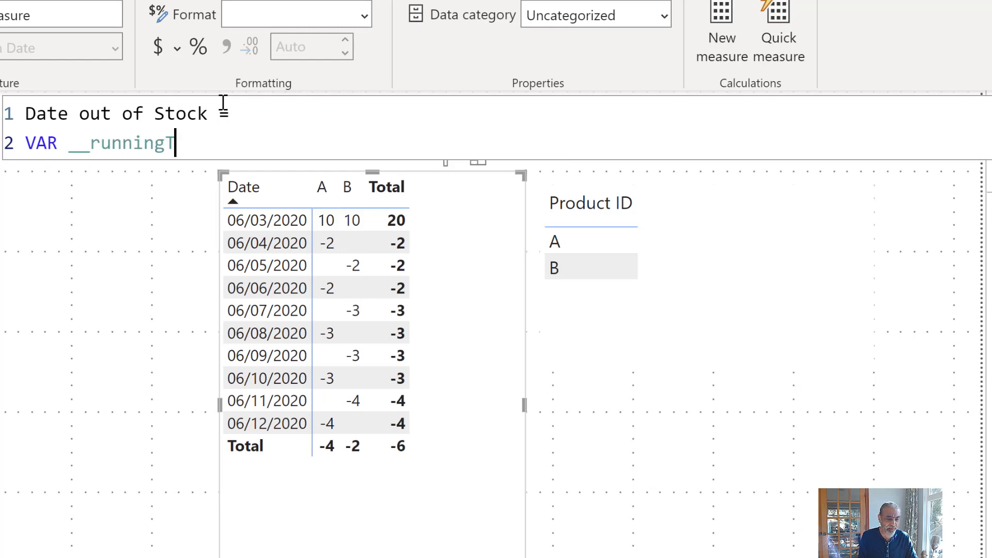
type("otalByPro")
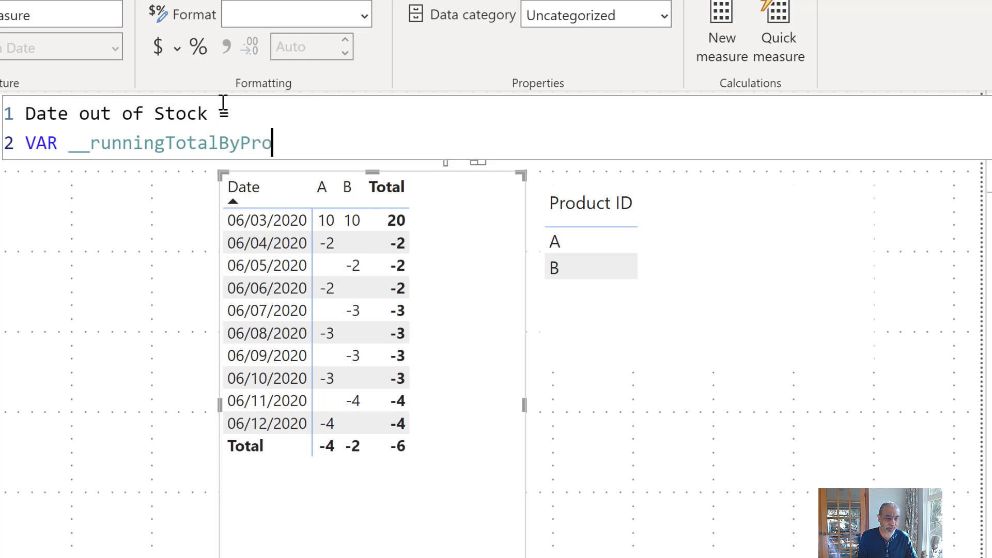
type("ductAndDate =")
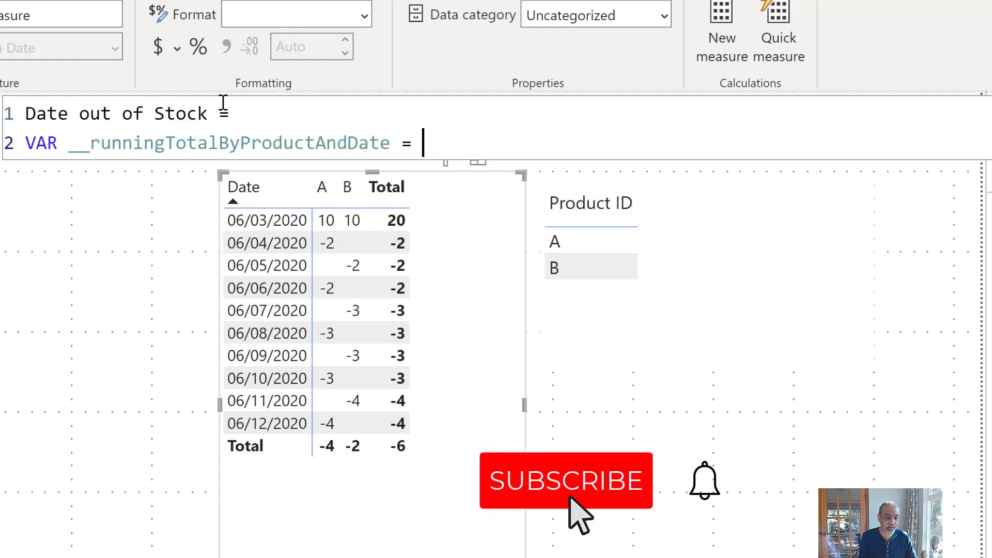
key("shift+Return")
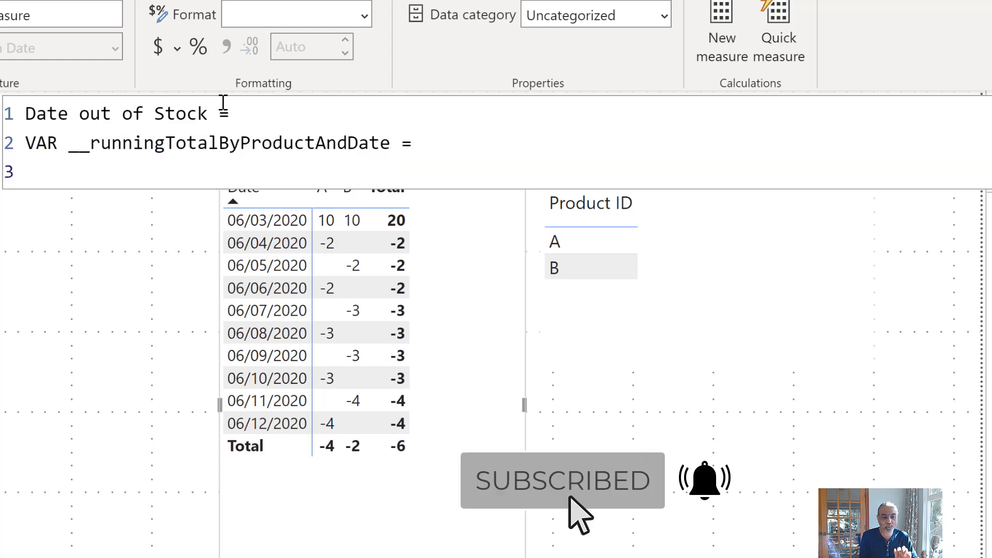
Step: Begin the variable's expression with a SUMMARIZE function that has a CROSSJOIN as its table argument, each on its own line
type("SU")
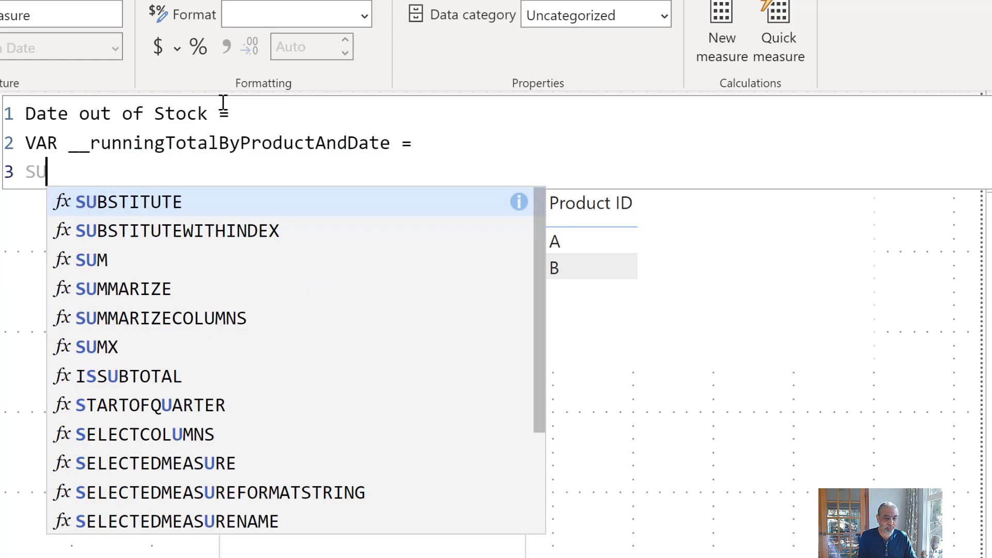
type("MMAR")
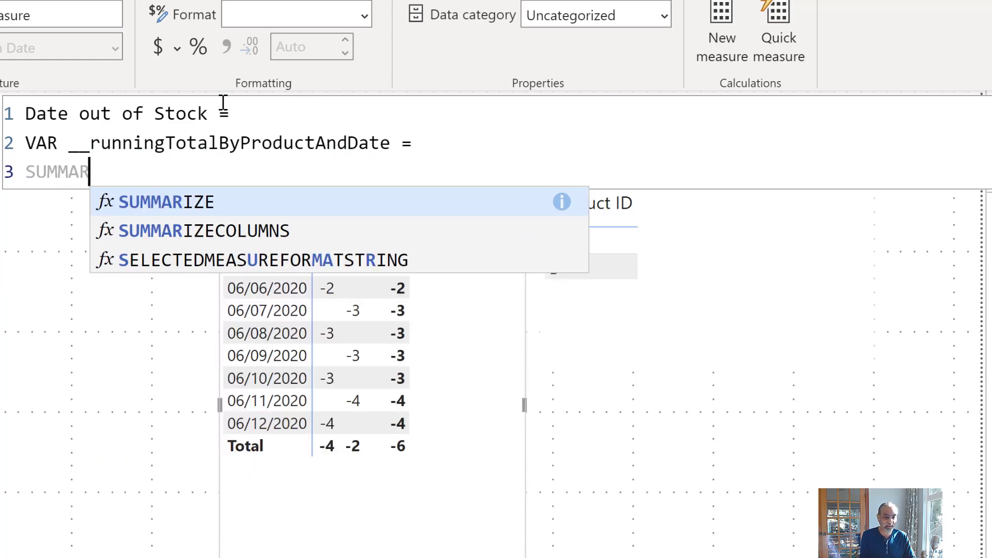
key("Tab")
type("(")
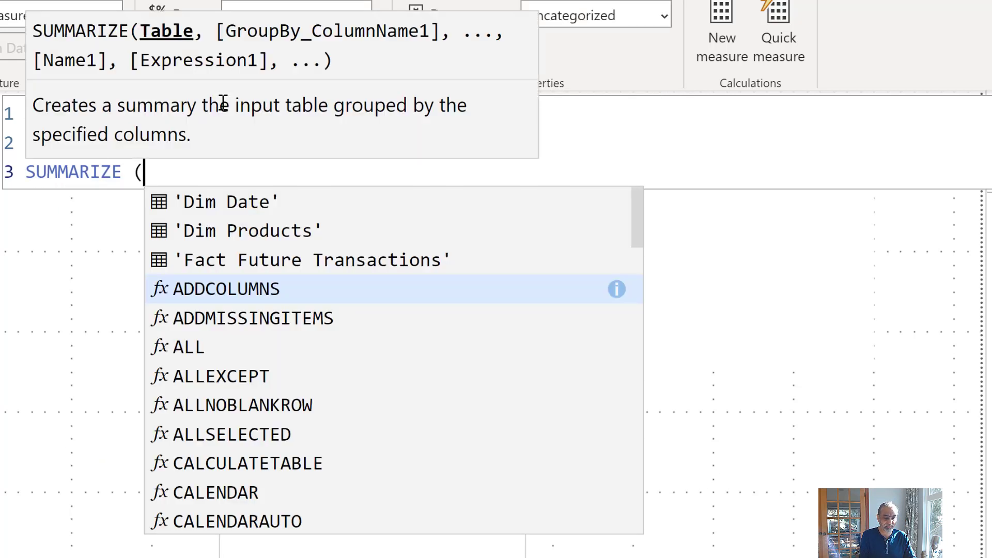
key("shift+Return")
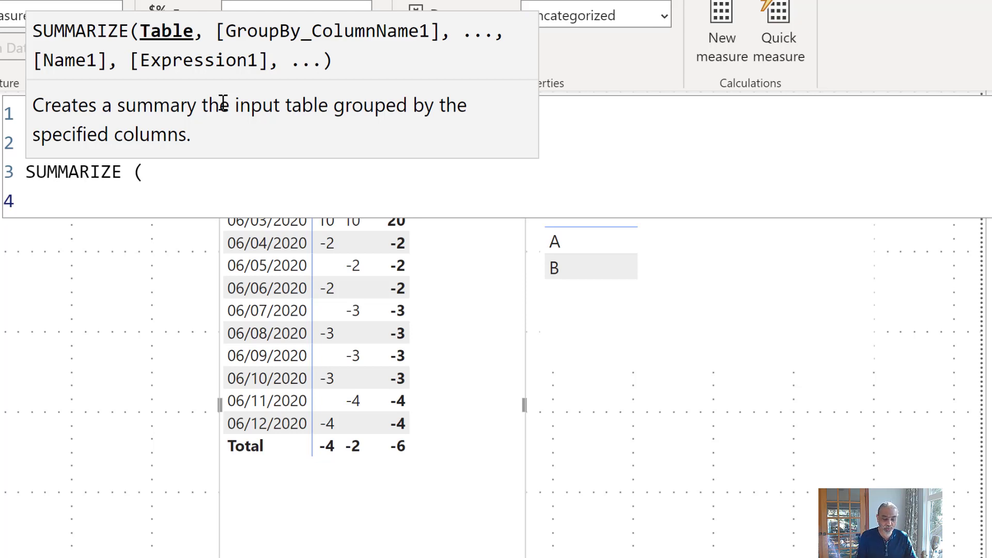
type("CROSS")
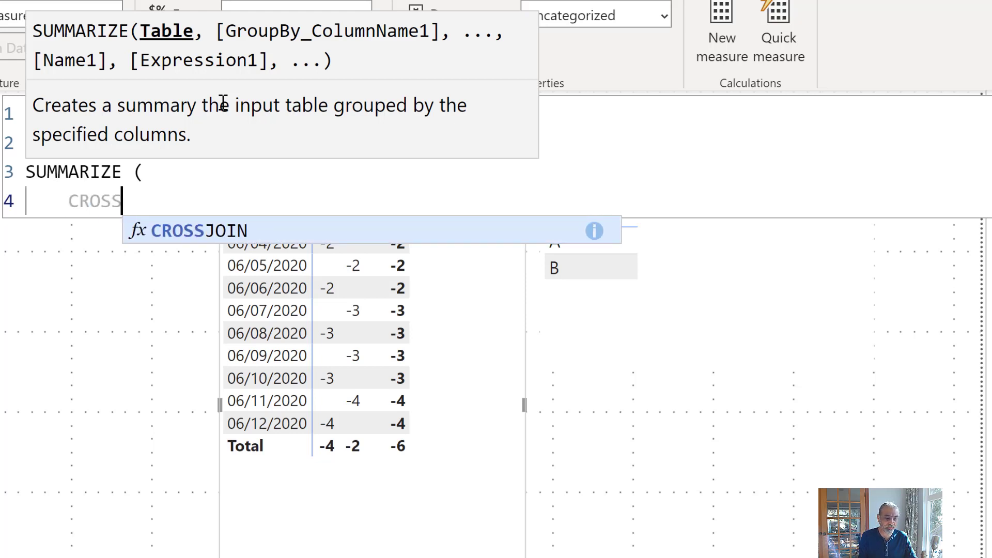
key("Tab")
key("BackSpace")
type("(")
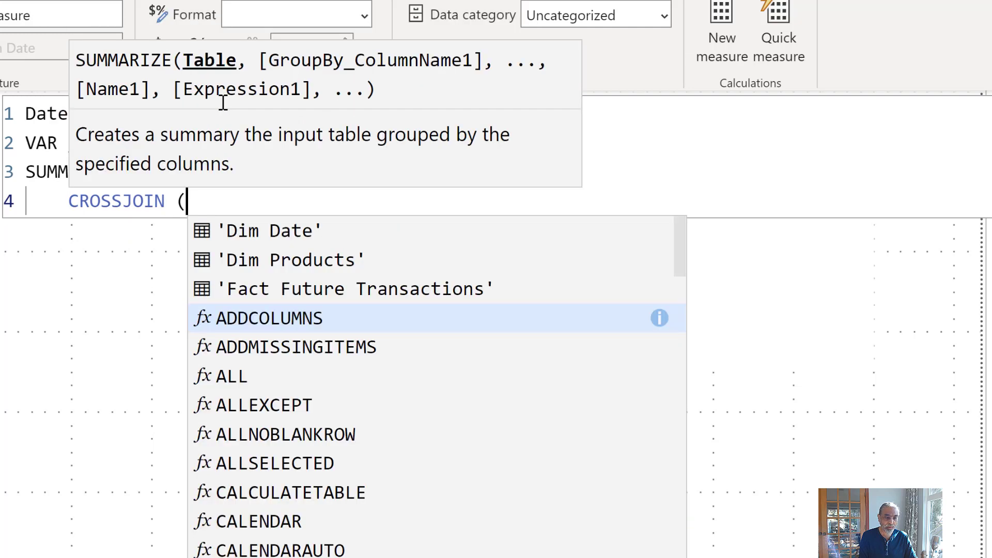
key("shift+Return")
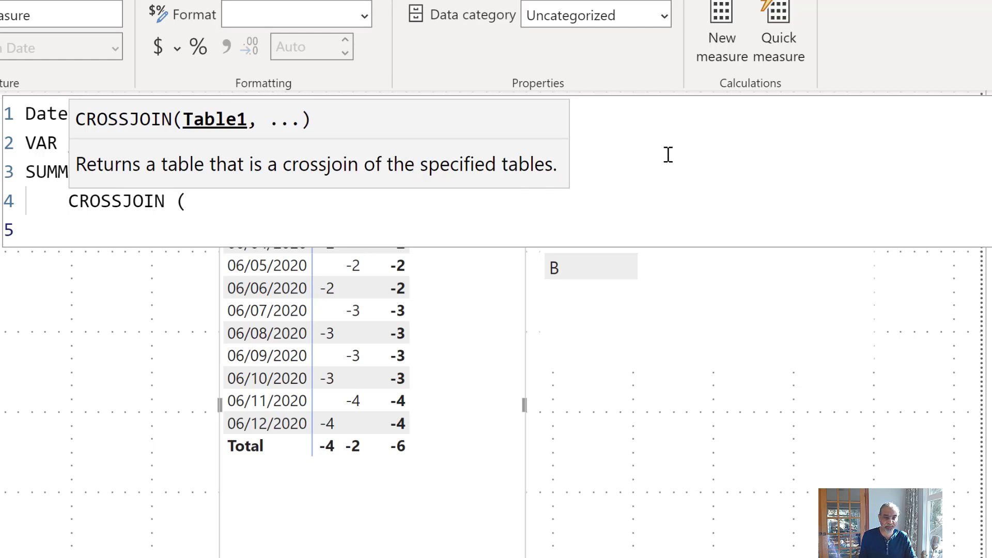
Step: Enter VALUES ('Dim Products'[Product ID]) as the first table of the CROSSJOIN
type("VAL")
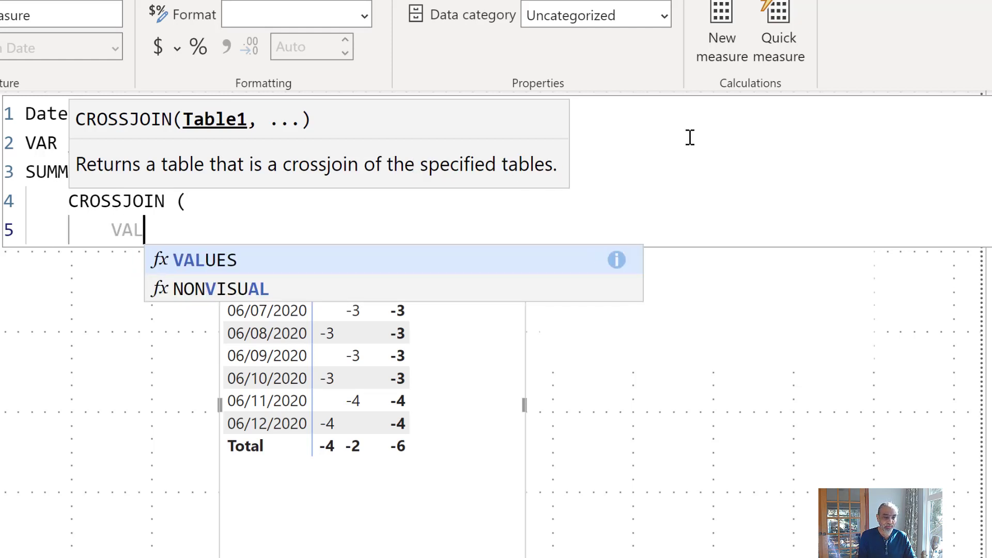
key("Tab")
key("BackSpace")
type("( PRod")
key("Down")
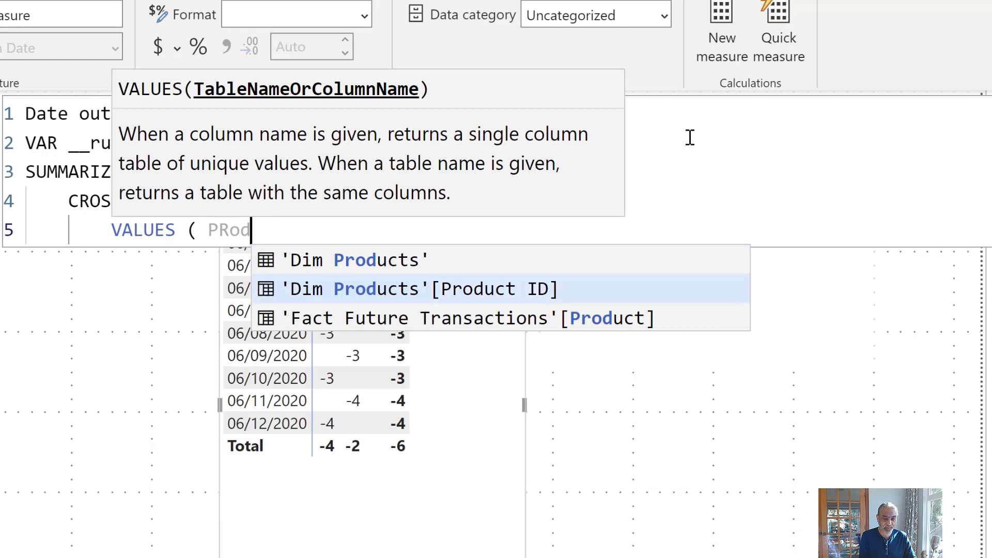
key("Tab")
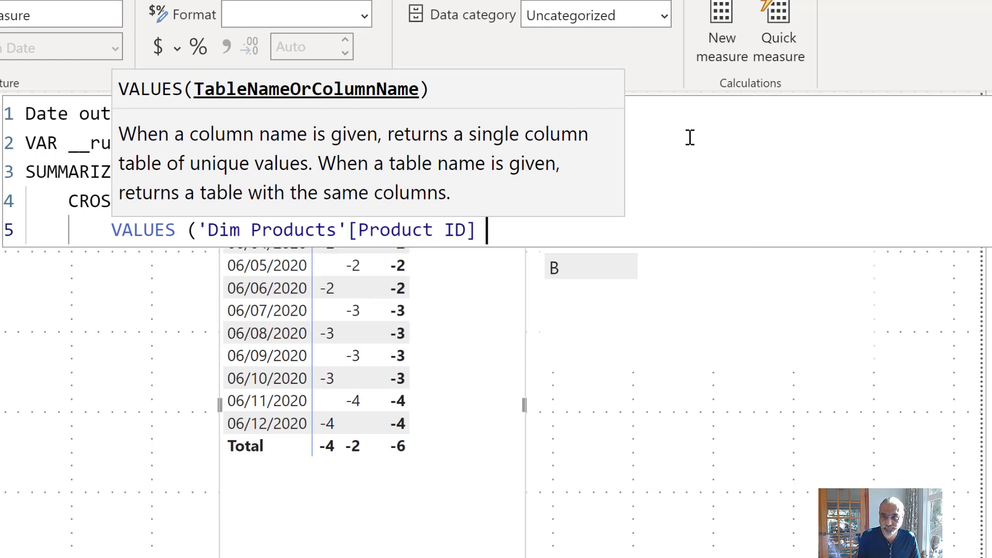
type("),")
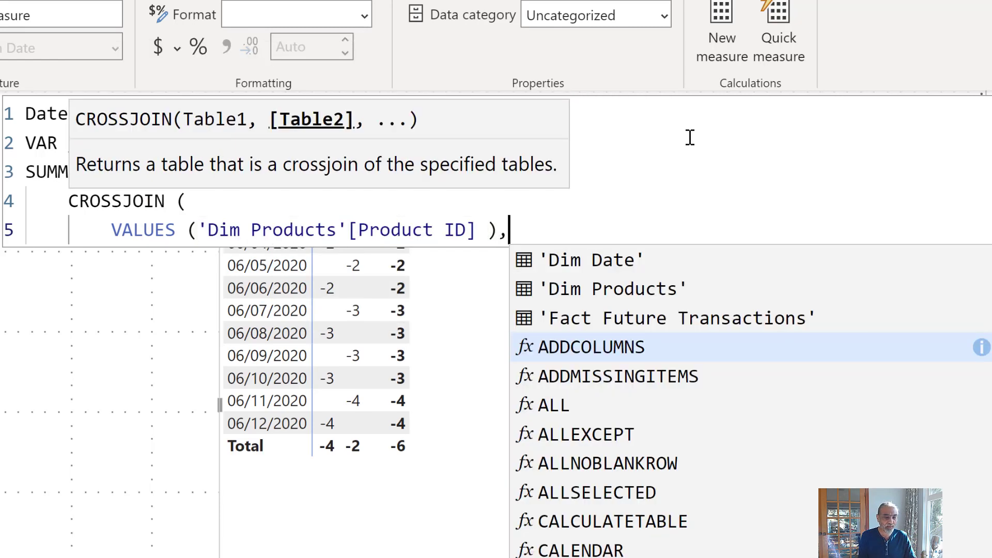
Step: Enter VALUES ('Dim Date'[Date]) as the second table of the CROSSJOIN and close the function on its own line
key("shift+Return")
type("VAL")
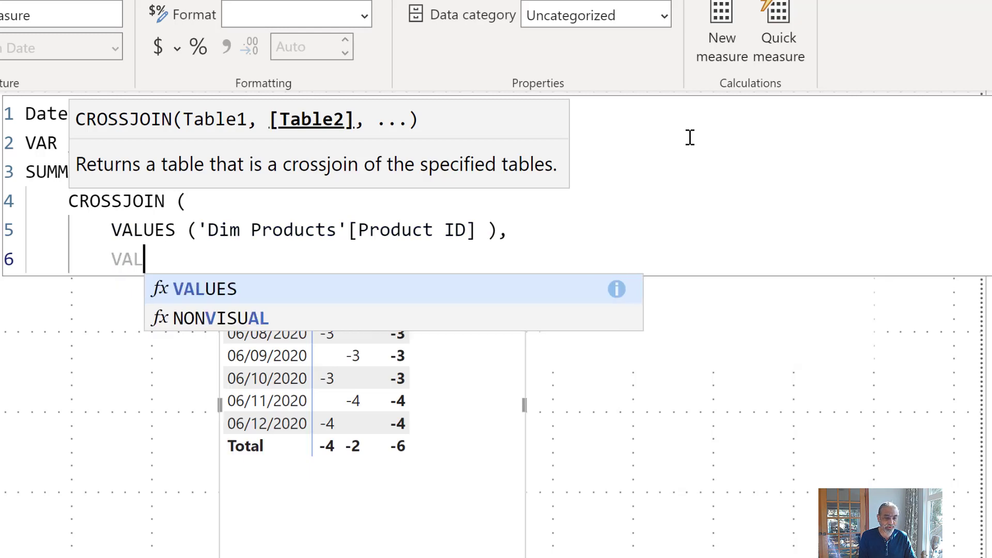
key("Tab")
type("(")
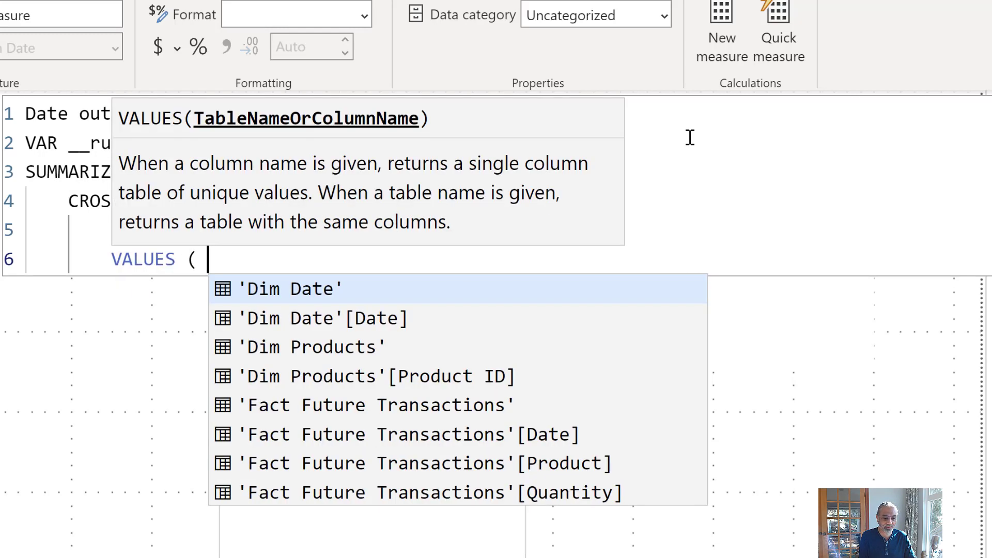
key("Down")
key("Tab")
type(")")
key("shift+Return")
type(")")
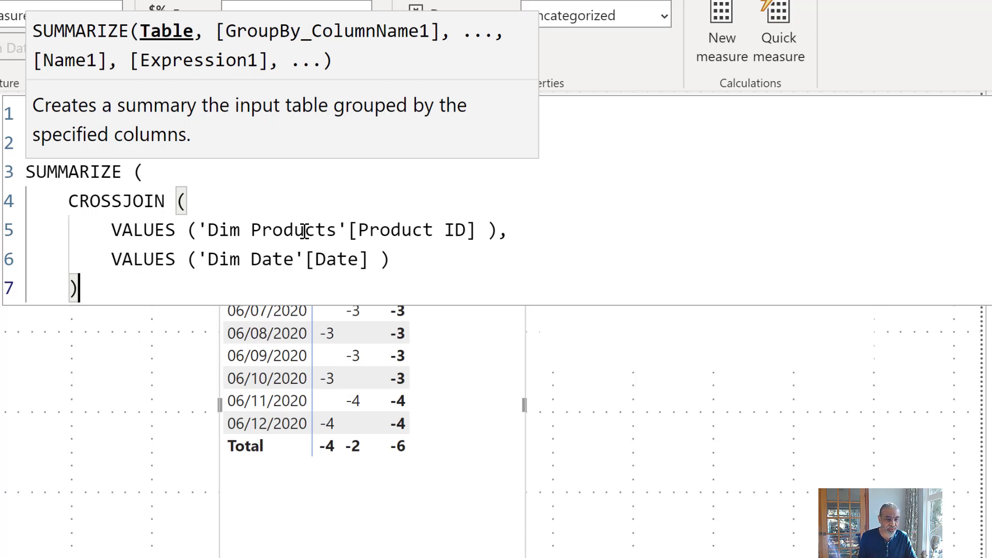
Step: Comment out the SUMMARIZE line so the variable holds only the CROSSJOIN table
left_click(189, 168)
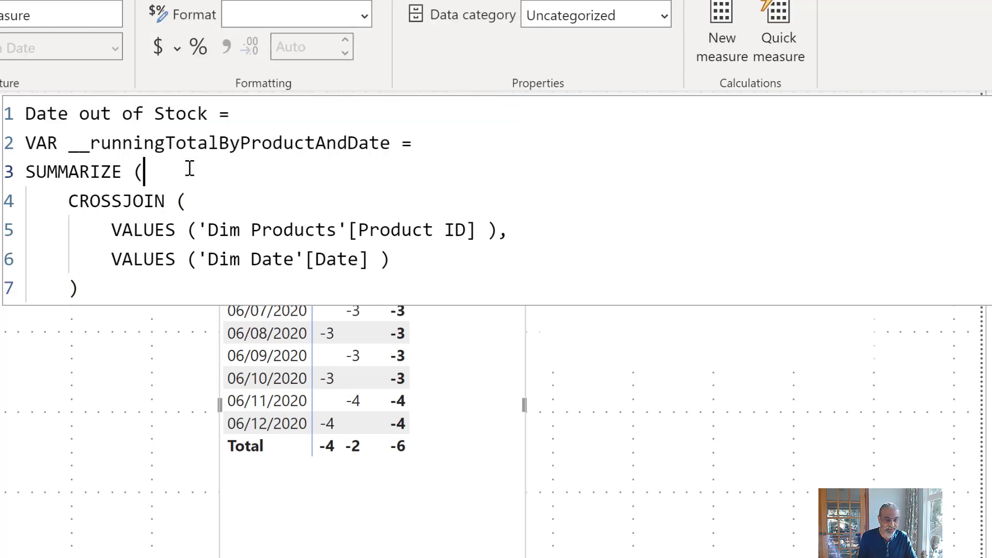
key("ctrl+slash")
key("Down")
key("Down")
key("Down")
key("Down")
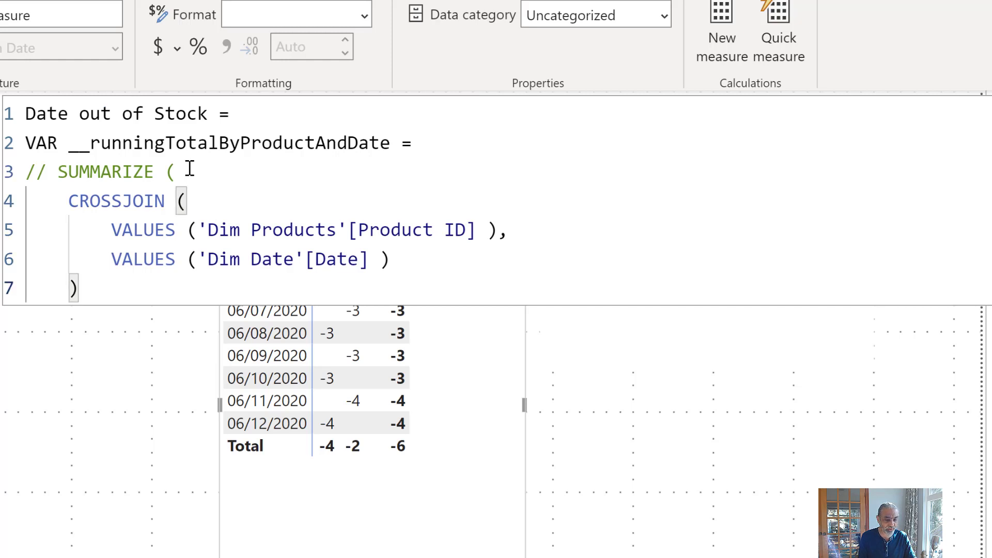
Step: Add a RETURN clause with COUNTROWS ( __runningTotalByProductAndDate ) on its own line and commit the measure
key("Return")
key("shift+Tab")
type("RETURN")
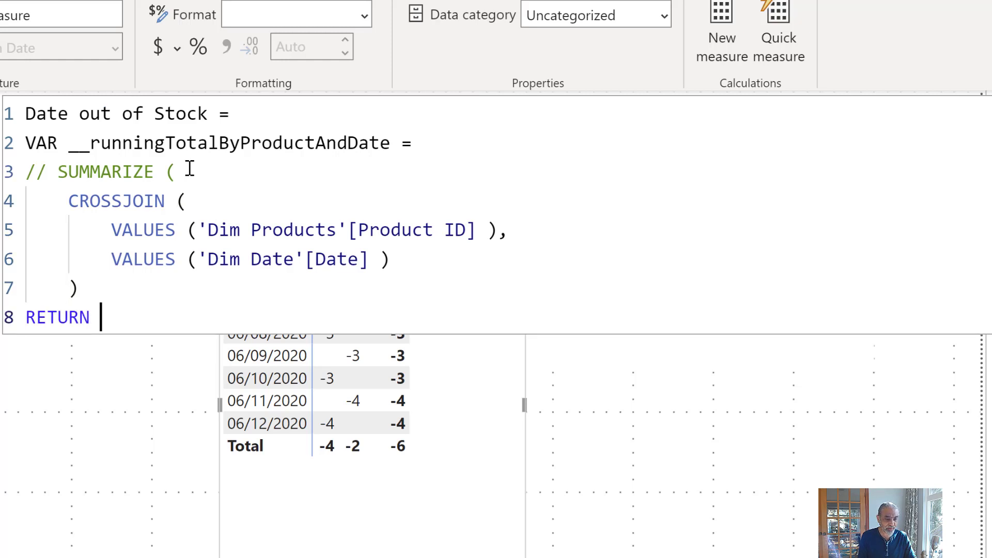
key("Return")
type("COUNTROW")
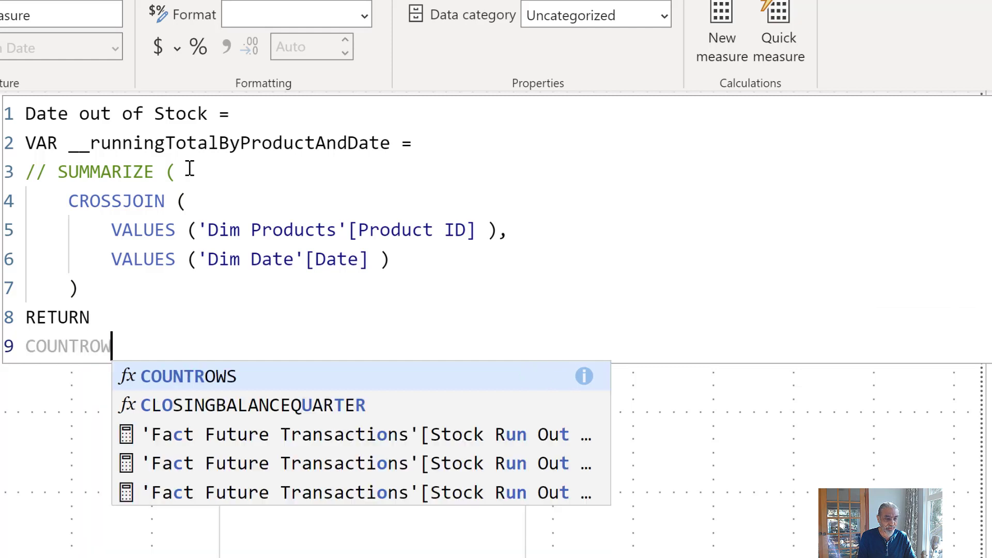
type("S ( __runningTotalByProductAndDate")
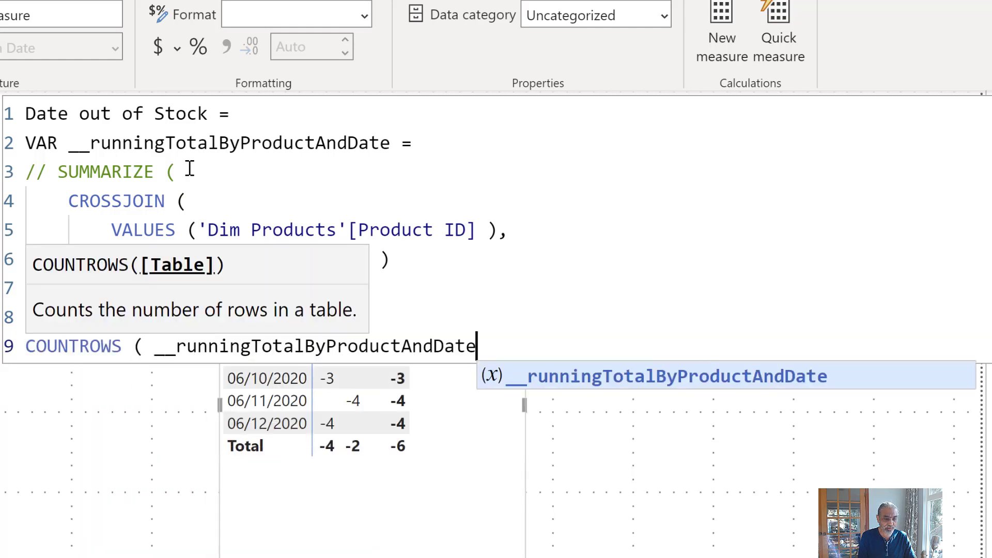
type(" )")
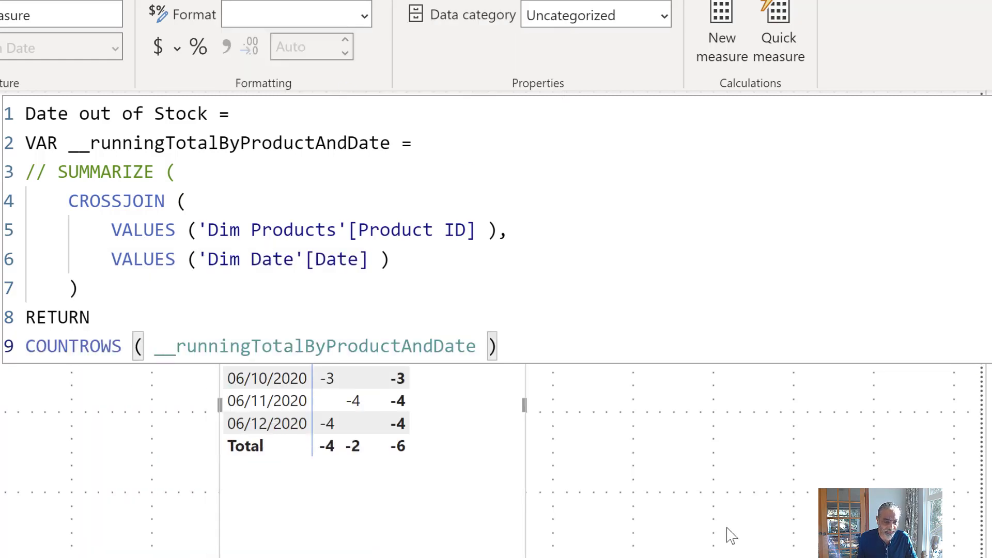
key("Return")
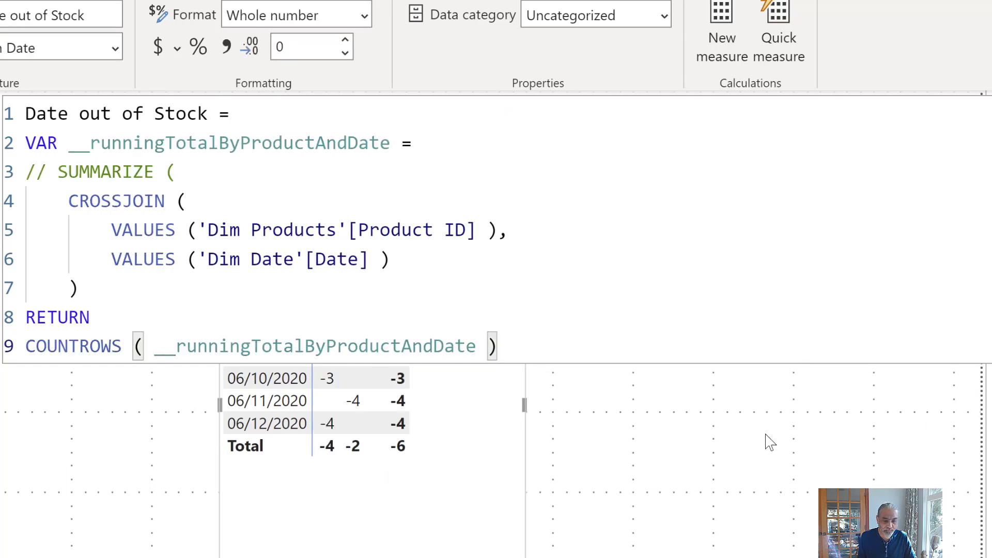
Step: Move the Product ID table further down the report canvas and add the Date out of Stock measure to it
left_click(779, 374)
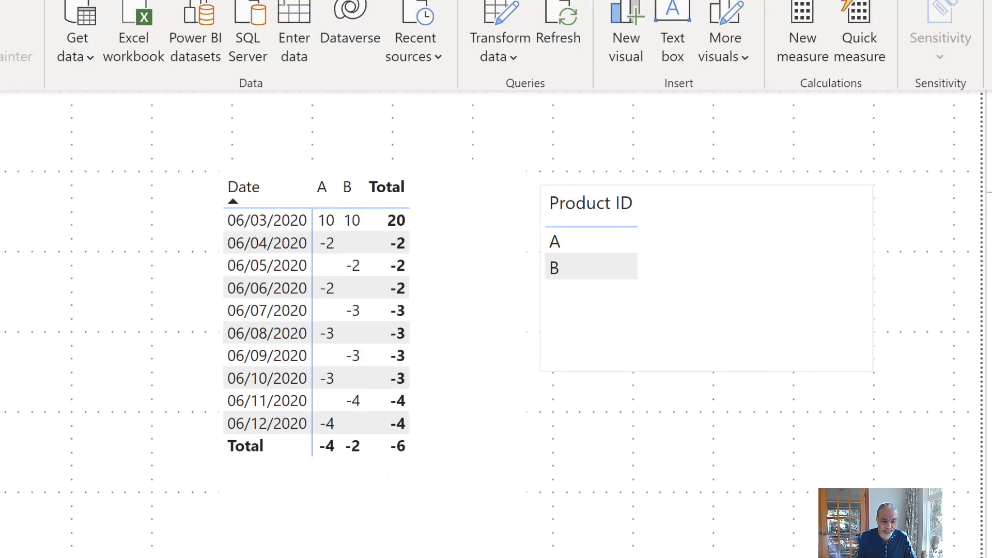
left_click_drag(589, 268, 616, 535)
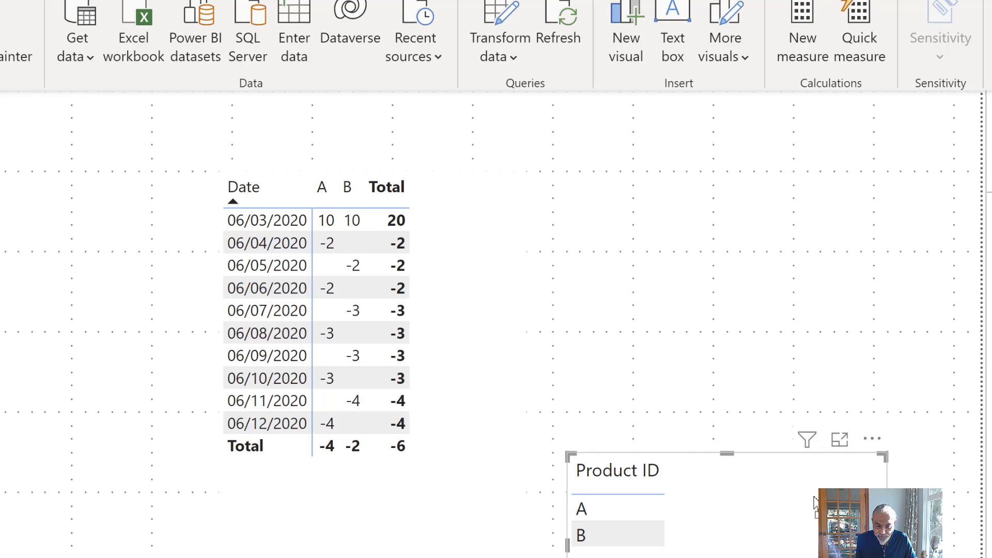
mouse_move(814, 502)
left_mouse_down()
mouse_move(729, 530)
mouse_move(770, 527)
mouse_move(840, 557)
mouse_move(868, 552)
left_mouse_up()
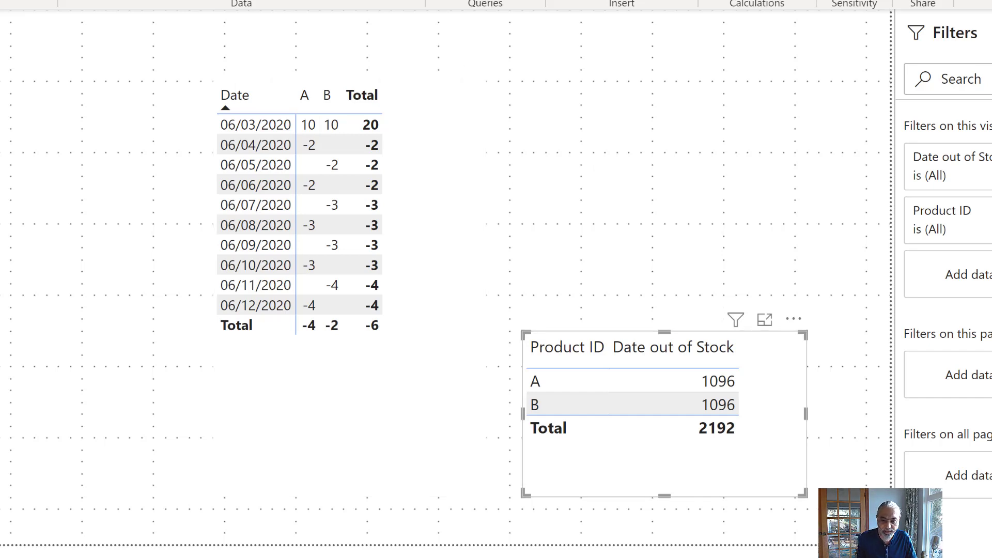
Step: Reopen the Date out of Stock measure's formula and uncomment its SUMMARIZE line
left_click(989, 160)
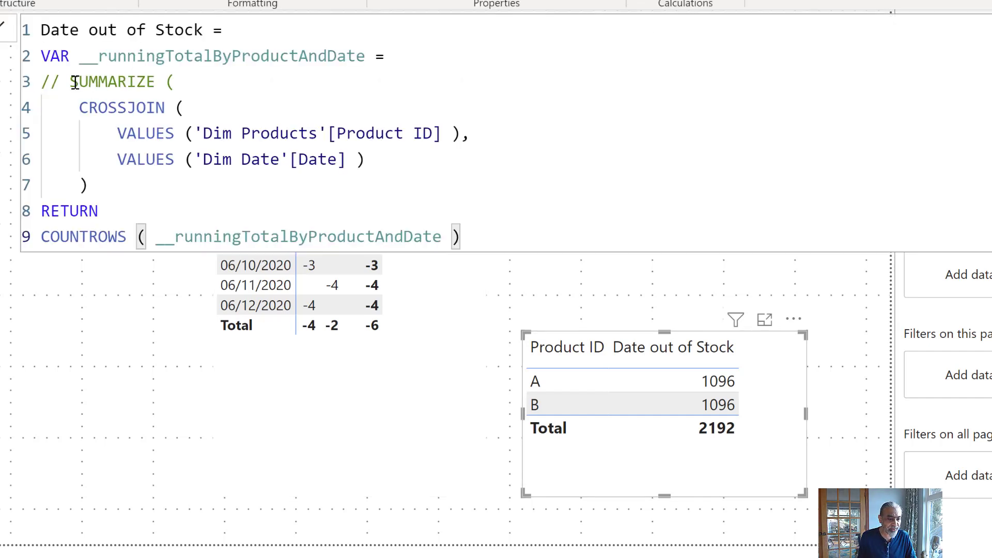
left_click_drag(75, 83, 6, 80)
key("BackSpace")
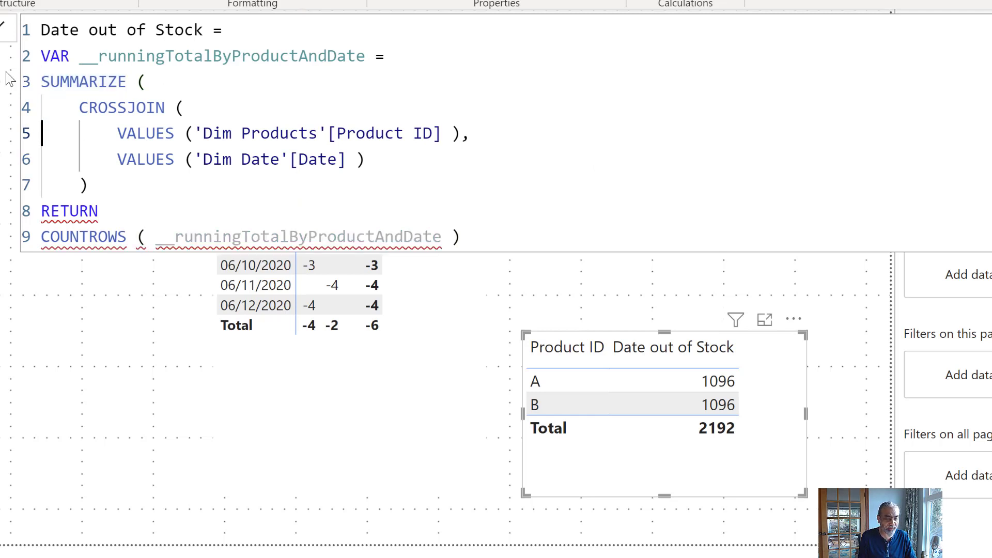
Step: Add 'Dim Products'[Product ID] on a new line after the CROSSJOIN as the first group-by column of SUMMARIZE
key("Down")
key("Down")
key("Down")
key("Up")
key("End")
type(",")
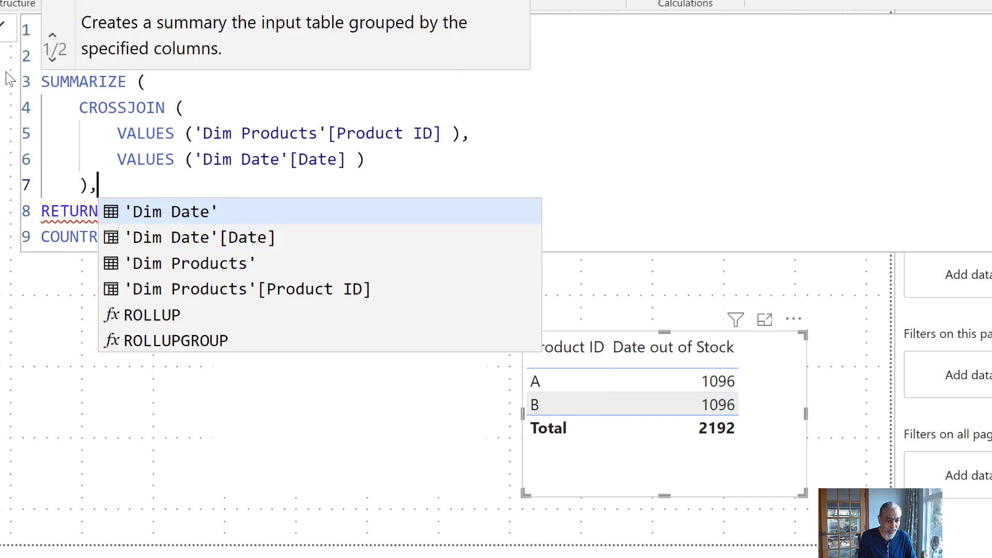
key("shift+Return")
type("Prod")
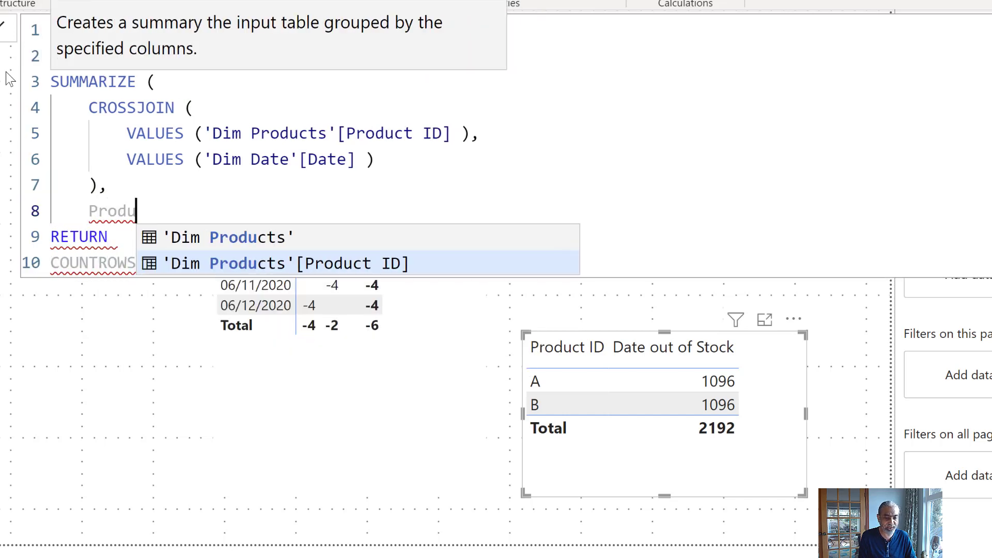
type("u")
key("Down")
key("Tab")
type(",")
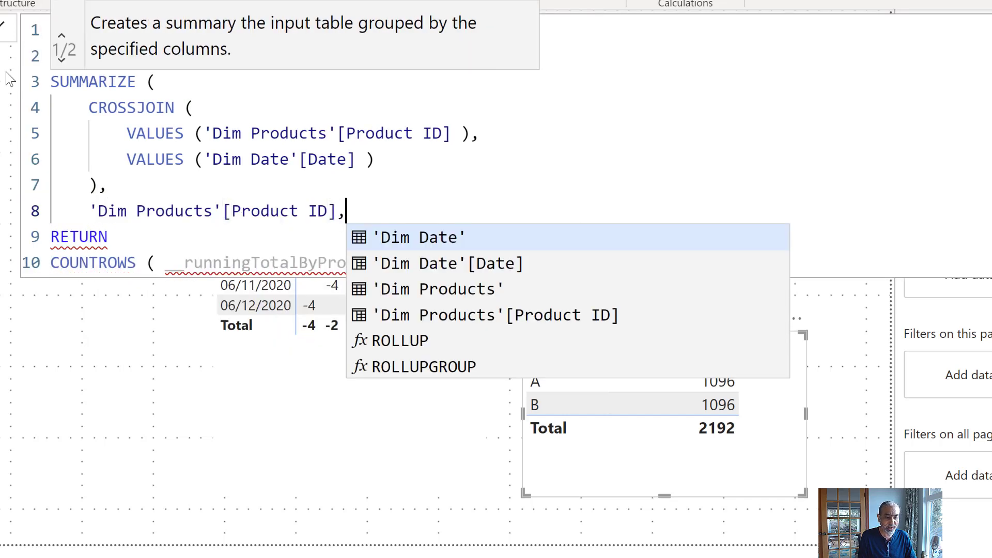
Step: Add 'Dim Date'[Date] as the second group-by column and start a new line for the next argument
key("shift+Return")
type("Dim D")
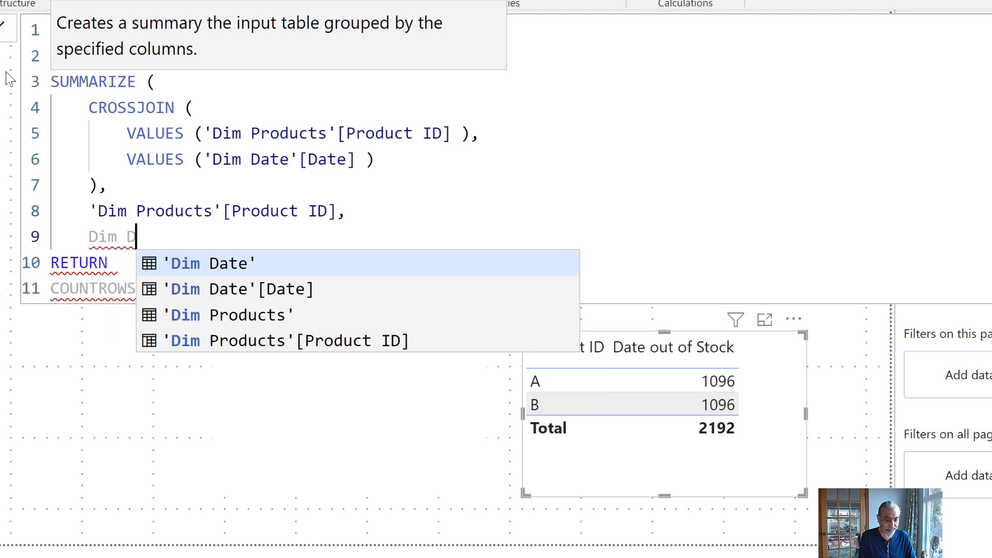
key("Down")
key("Tab")
type(",")
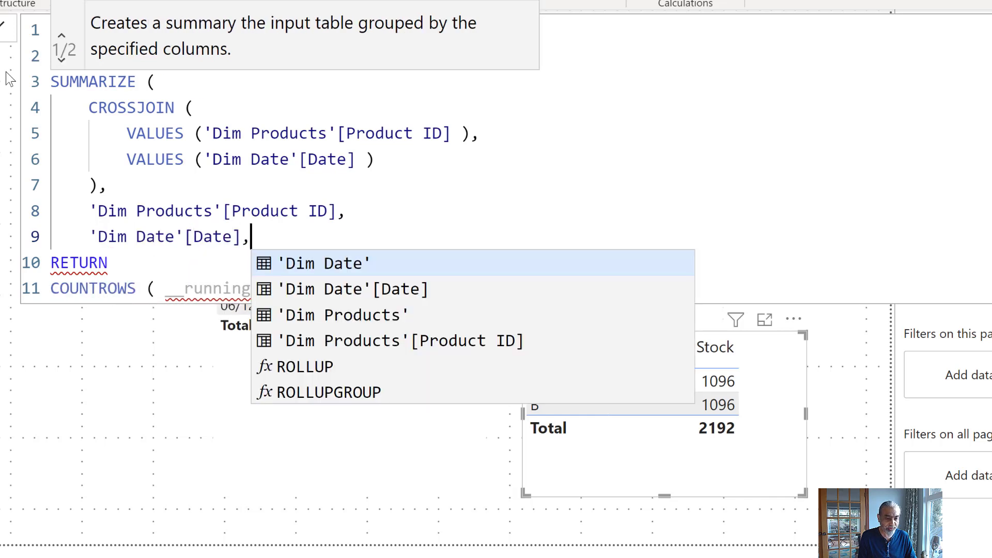
key("Escape")
key("shift+Return")
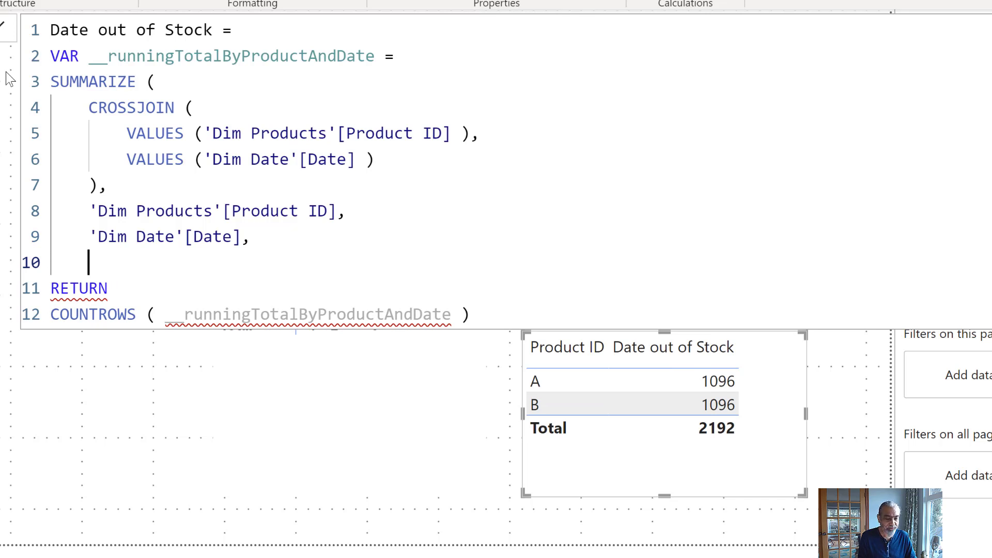
type("\"")
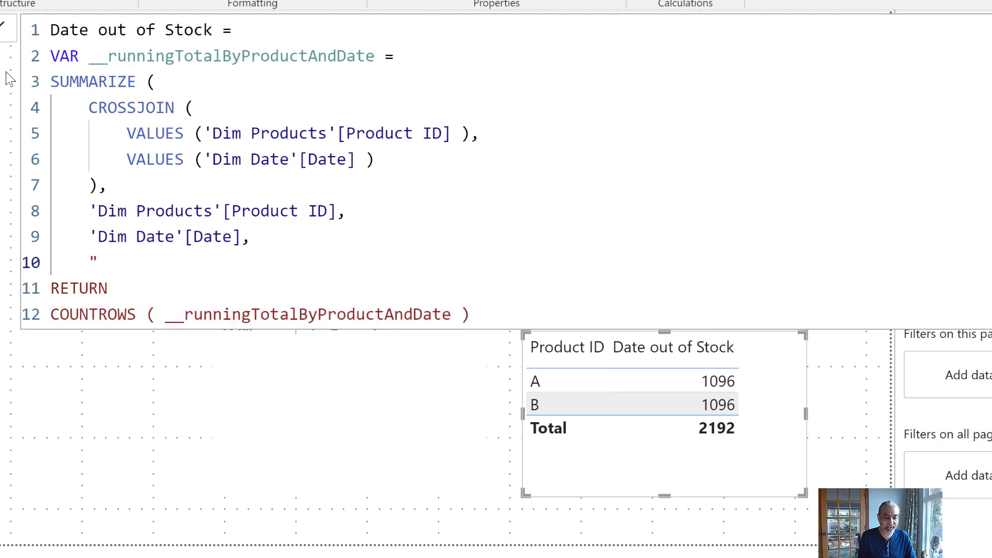
type("@")
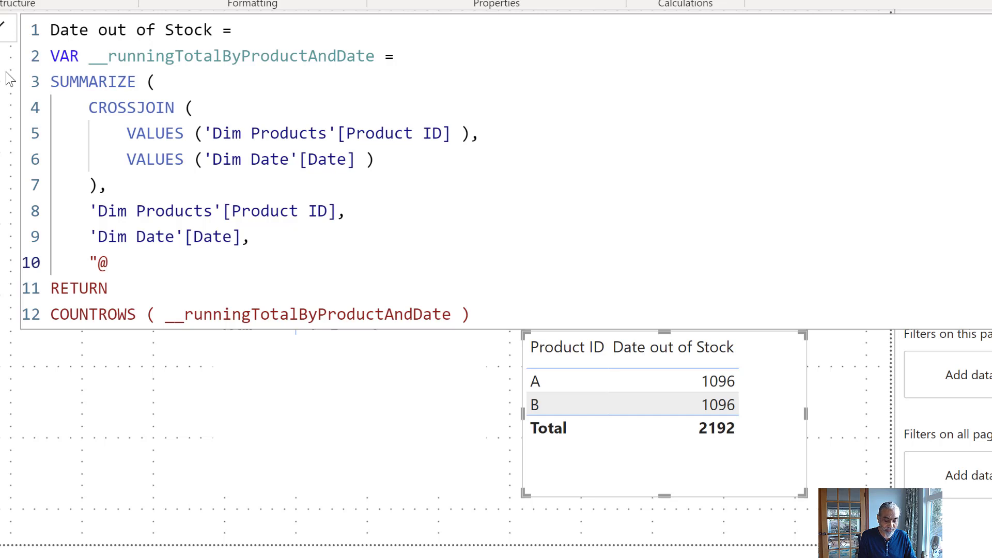
type("Runnin")
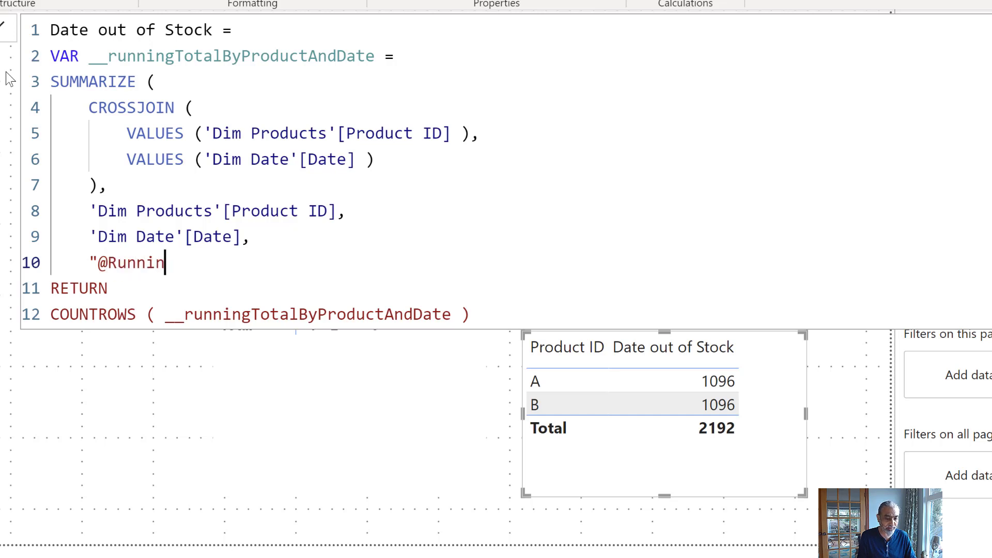
type("gTotal\" ")
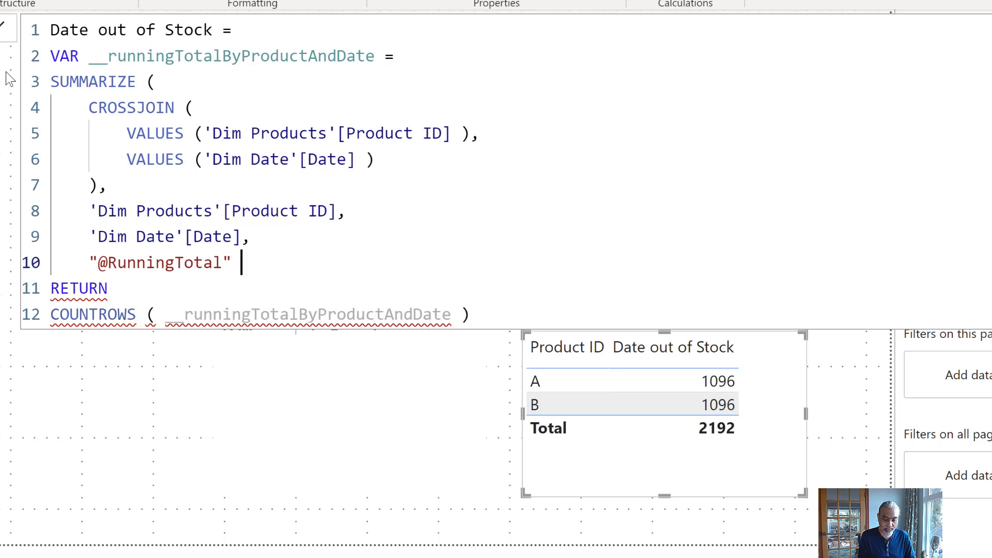
type(", [C")
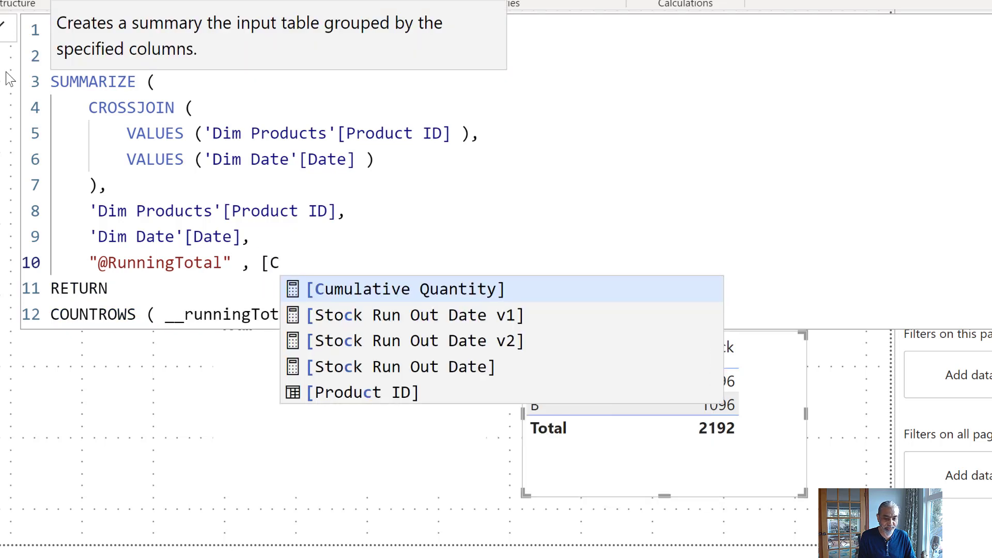
key("Tab")
key("ctrl+Left")
key("ctrl+Left")
key("ctrl+Left")
key("ctrl+Left")
key("ctrl+Left")
key("ctrl+Left")
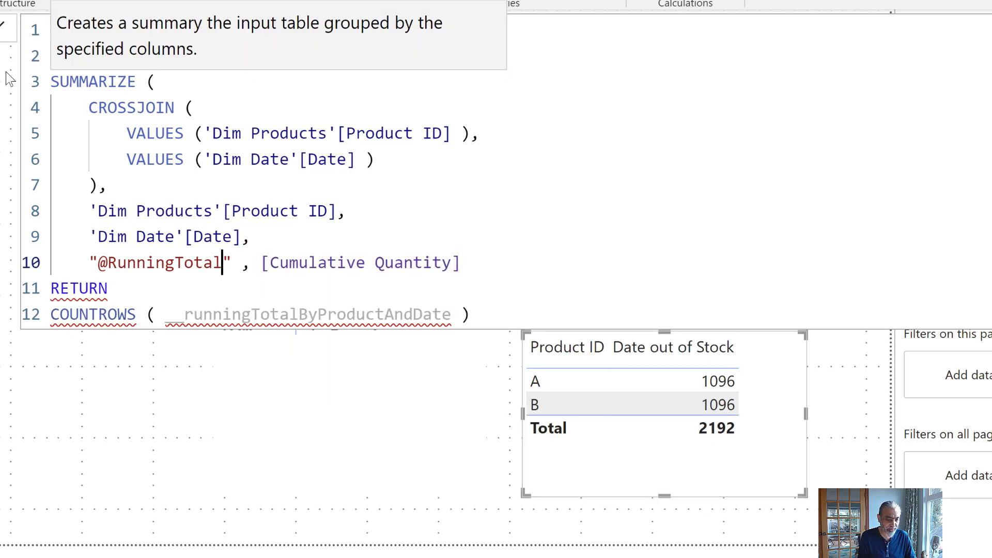
key("ctrl+shift+Left")
type("CumulativeQ")
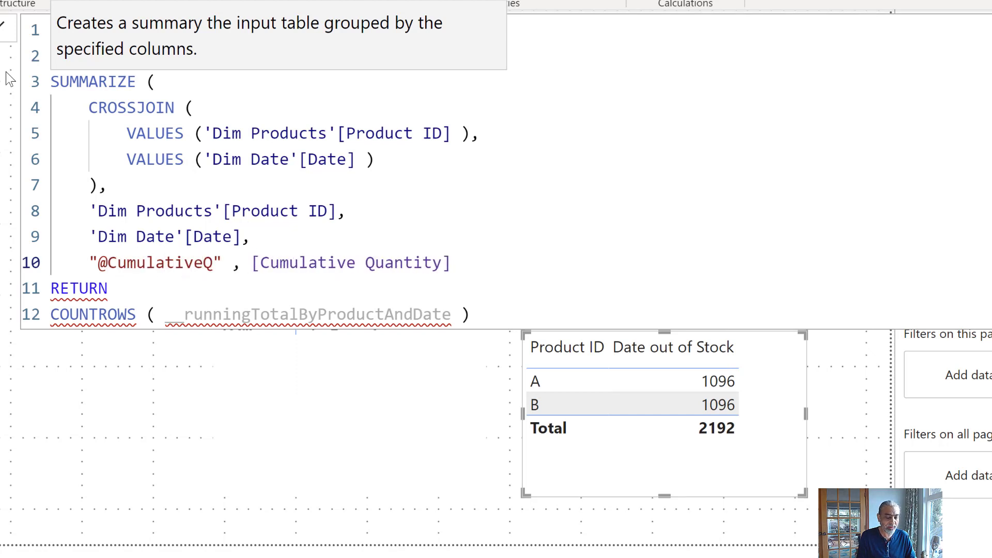
type("uantity")
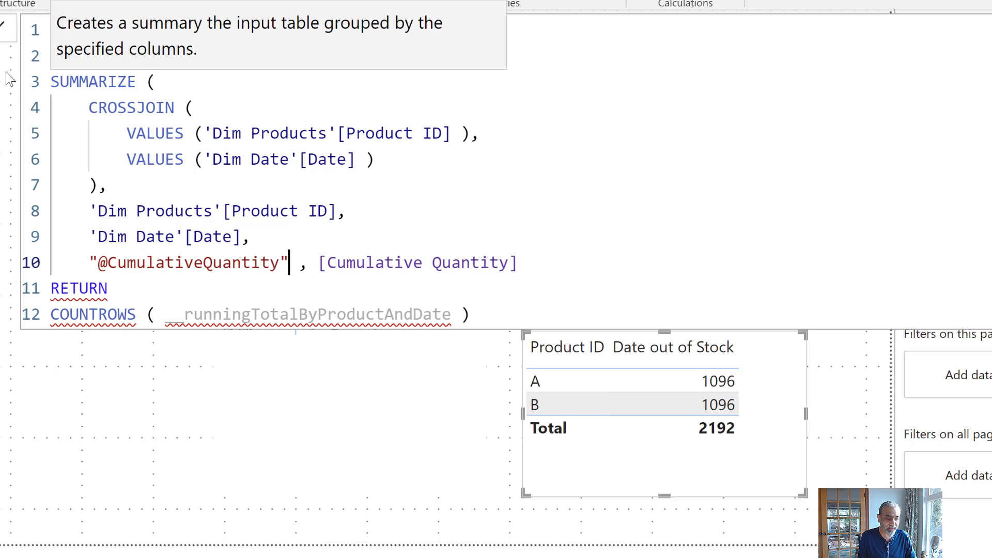
Step: Close the SUMMARIZE function with an outdented parenthesis on its own line after the [Cumulative Quantity] argument
key("ctrl+Right")
key("ctrl+Right")
key("ctrl+Right")
key("ctrl+Right")
key("Return")
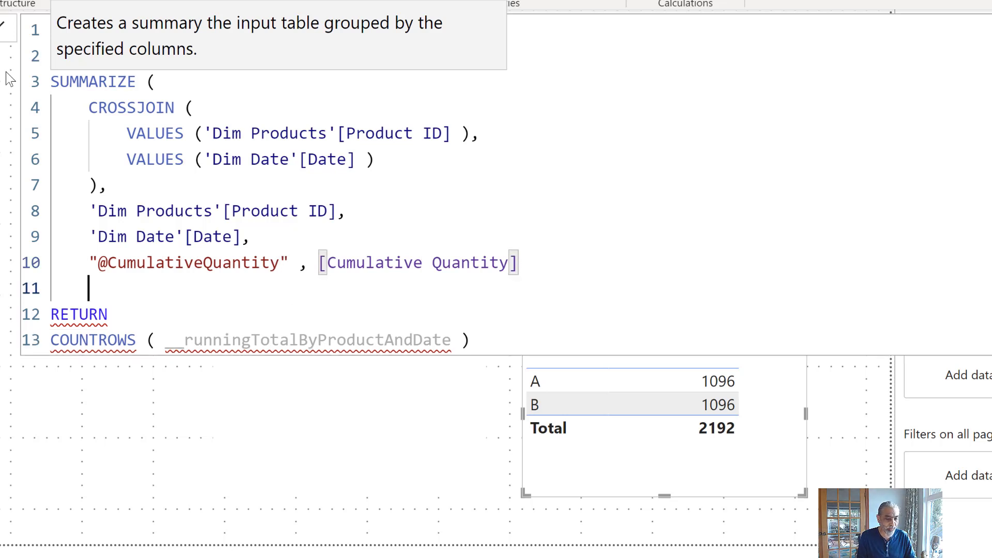
key("shift+Tab")
type(")")
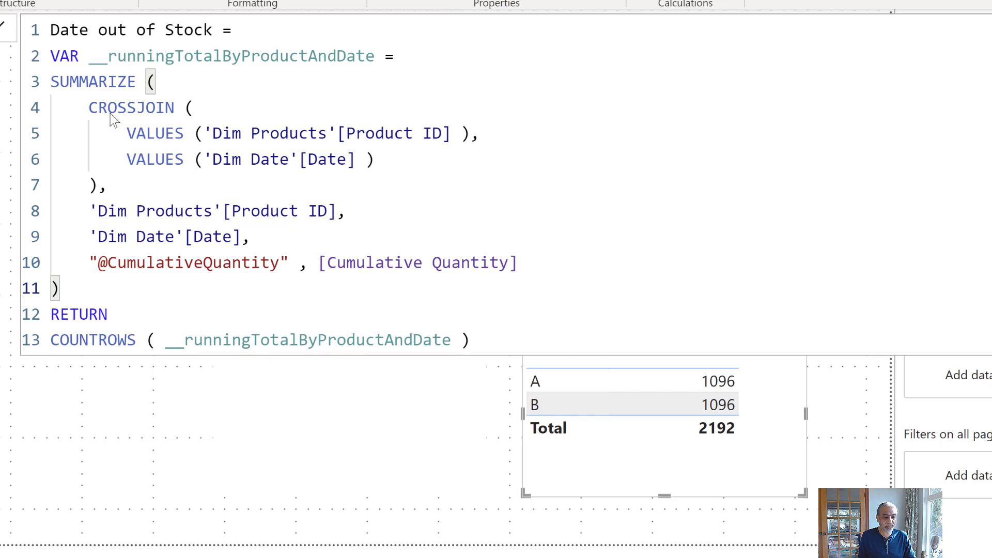
left_click_drag(109, 110, 147, 133)
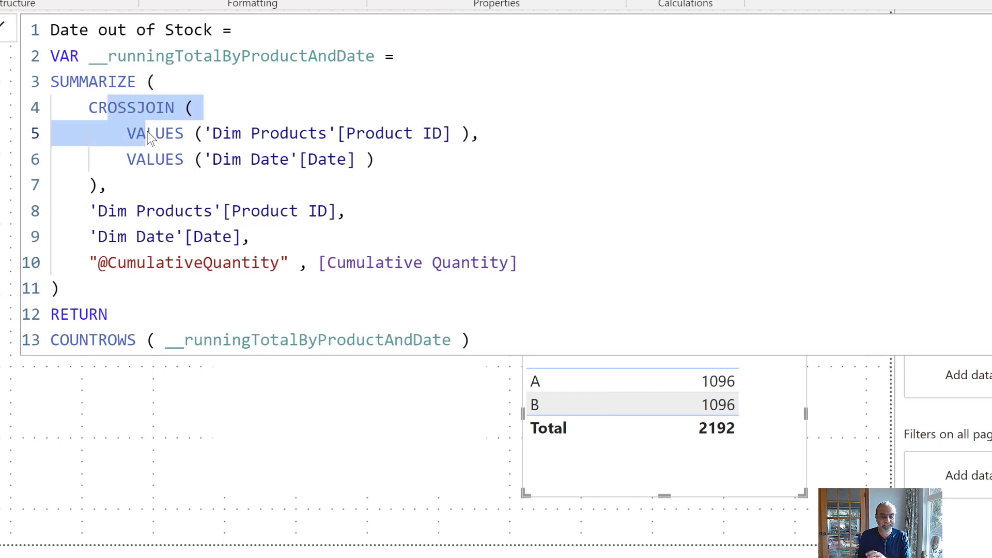
left_click(209, 212)
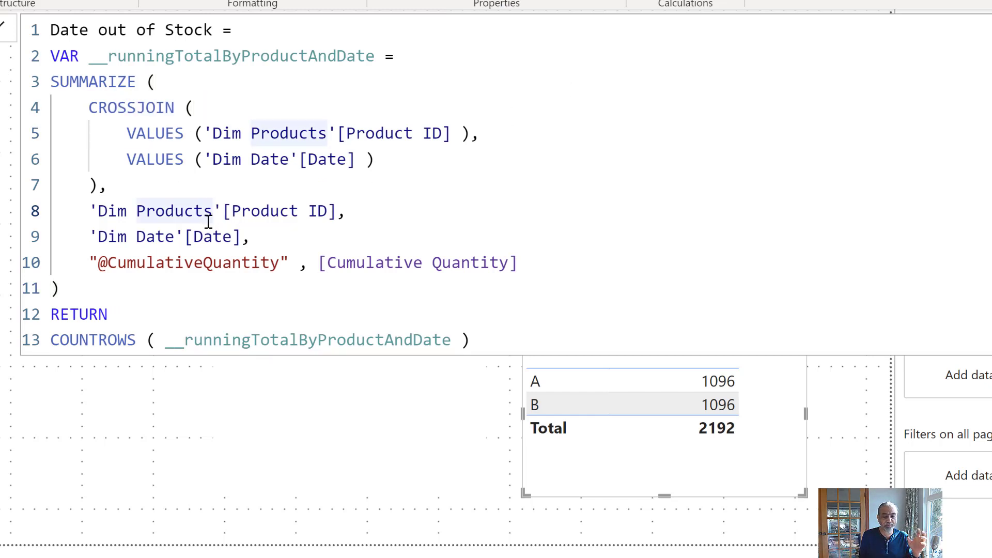
left_click(205, 236)
left_click_drag(118, 263, 289, 266)
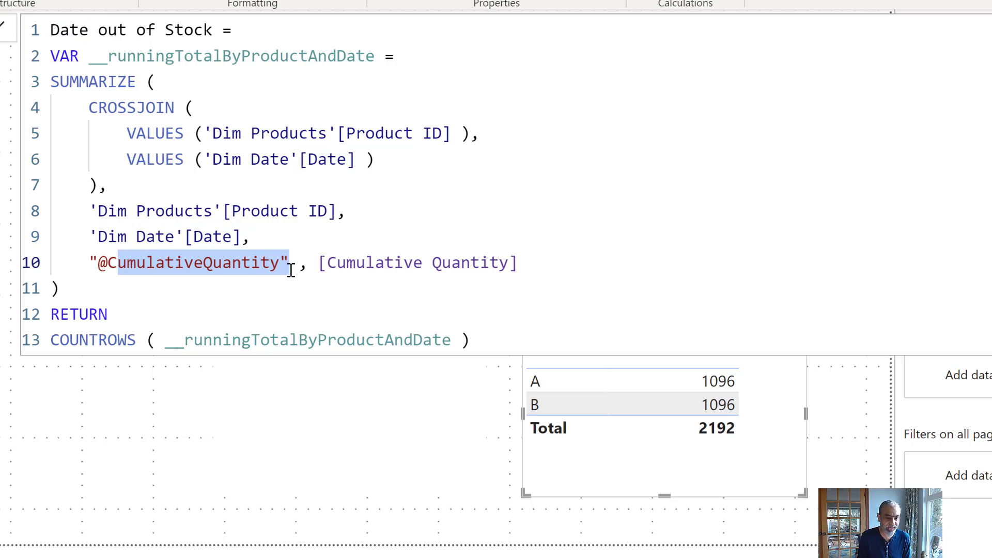
Step: Replace the RETURN line after SUMMARIZE with a declaration of a new variable named __outofStockDate
left_click_drag(118, 314, 24, 322)
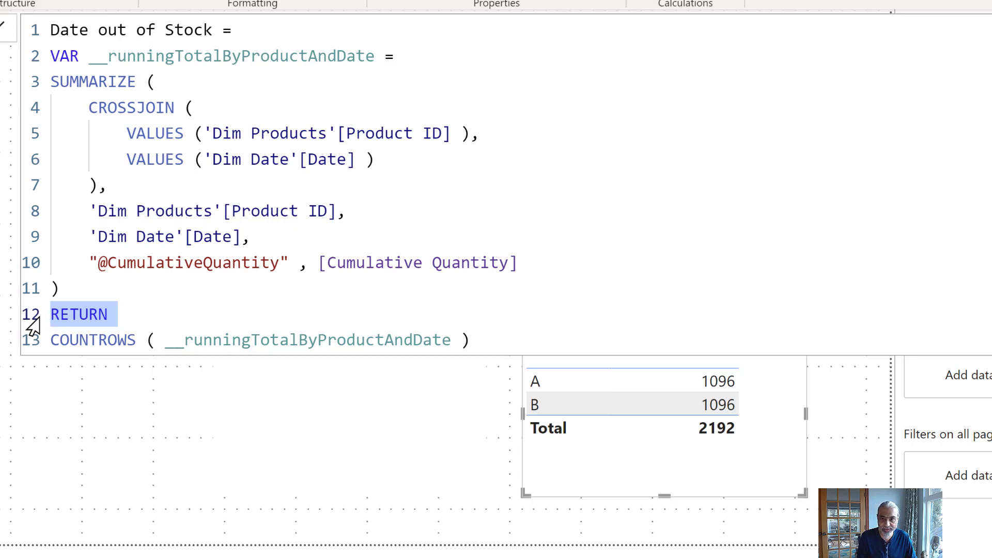
key("BackSpace")
type("VAR __")
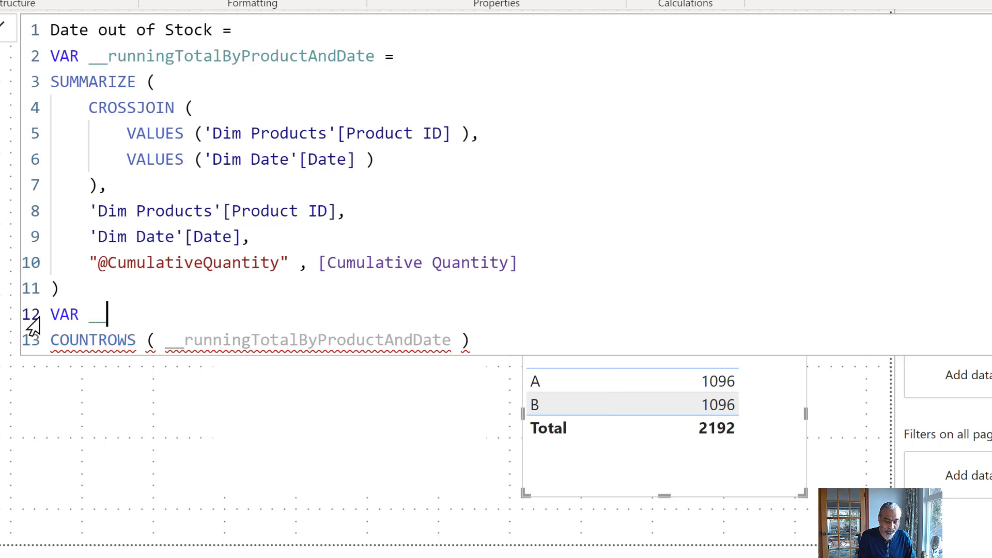
type("outof")
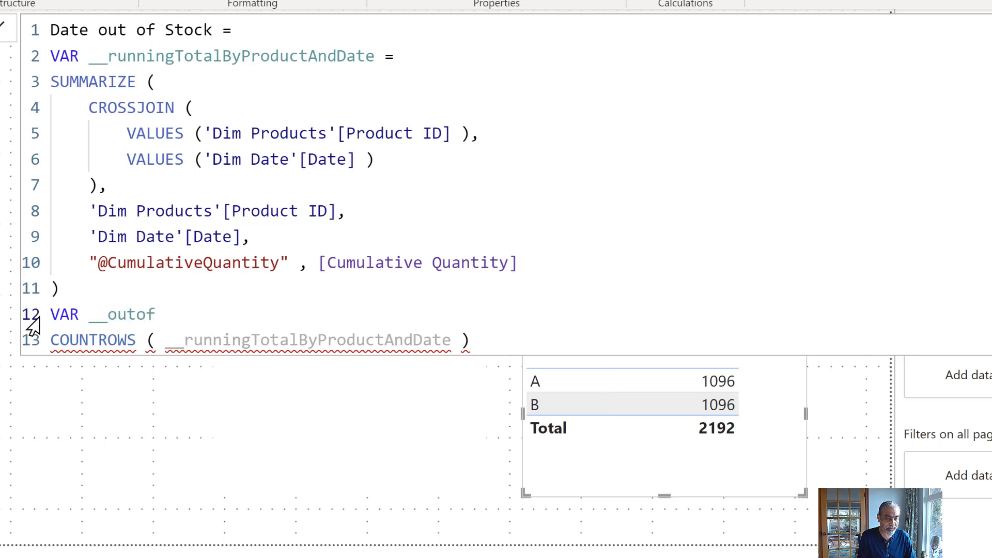
type("Too")
key("BackSpace")
key("BackSpace")
key("BackSpace")
type("StockDate ")
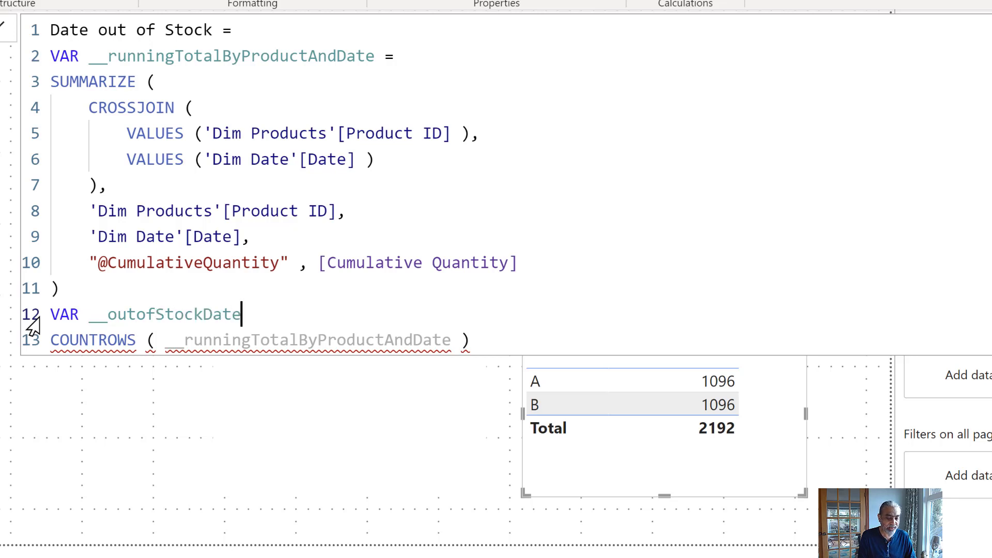
type("=")
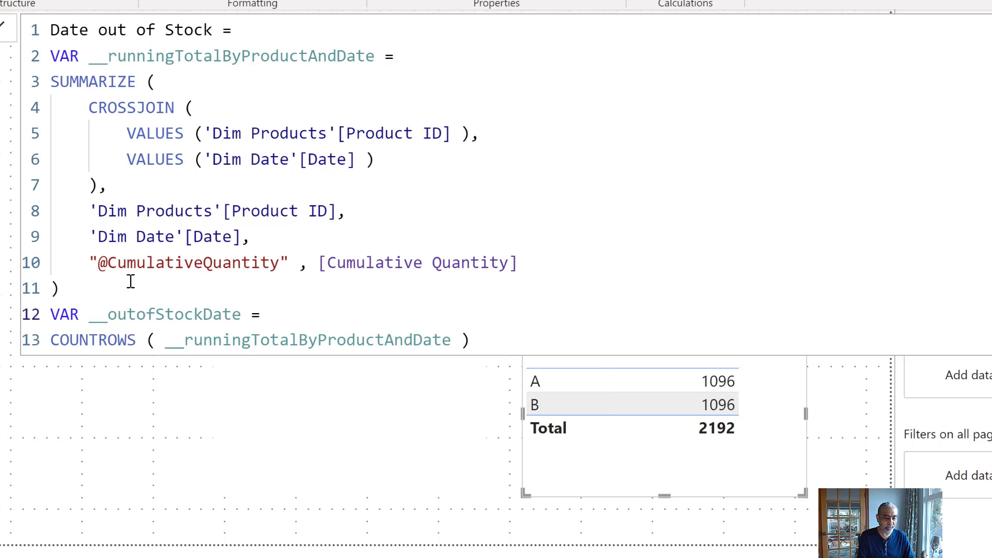
Step: Start a FILTER function for __outofStockDate on its own indented line, with a fresh line for its arguments
type("FIO")
key("BackSpace")
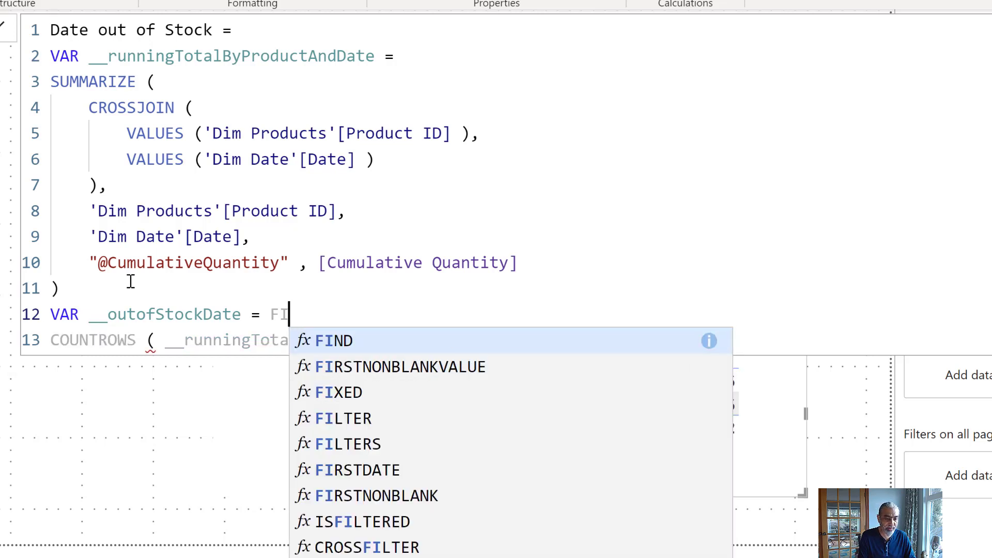
type("LTER (")
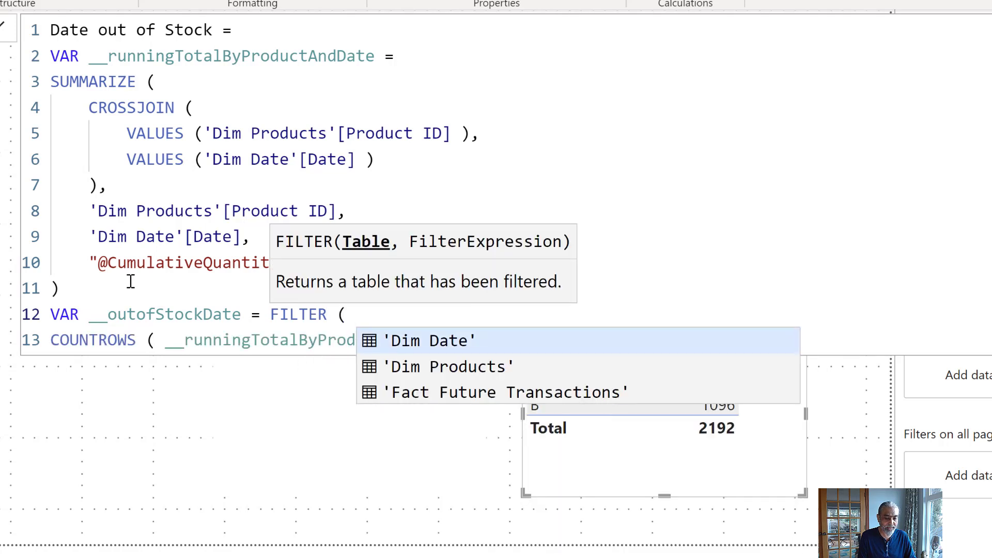
key("Left")
key("ctrl+Left")
key("shift+Return")
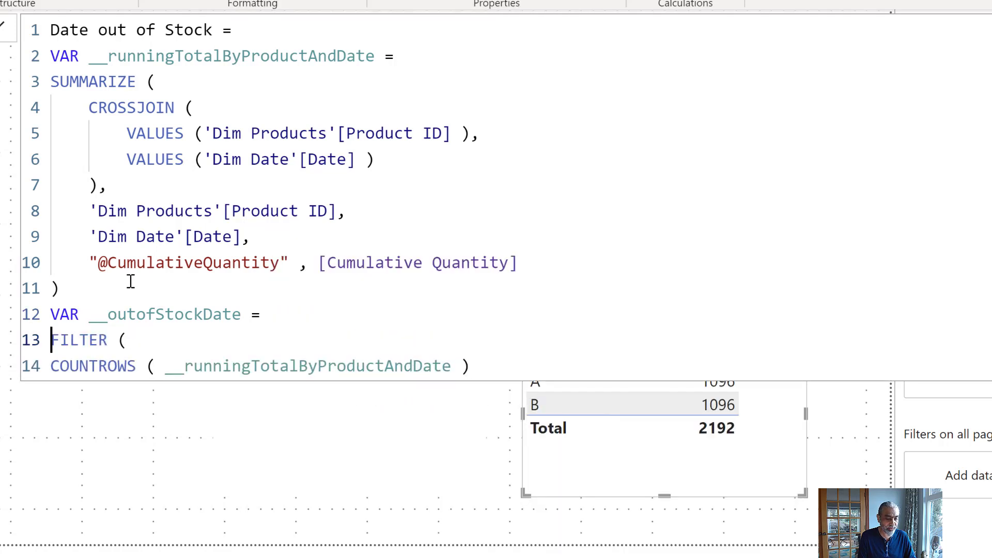
key("Tab")
key("ctrl+Right")
key("ctrl+Right")
key("shift+Return")
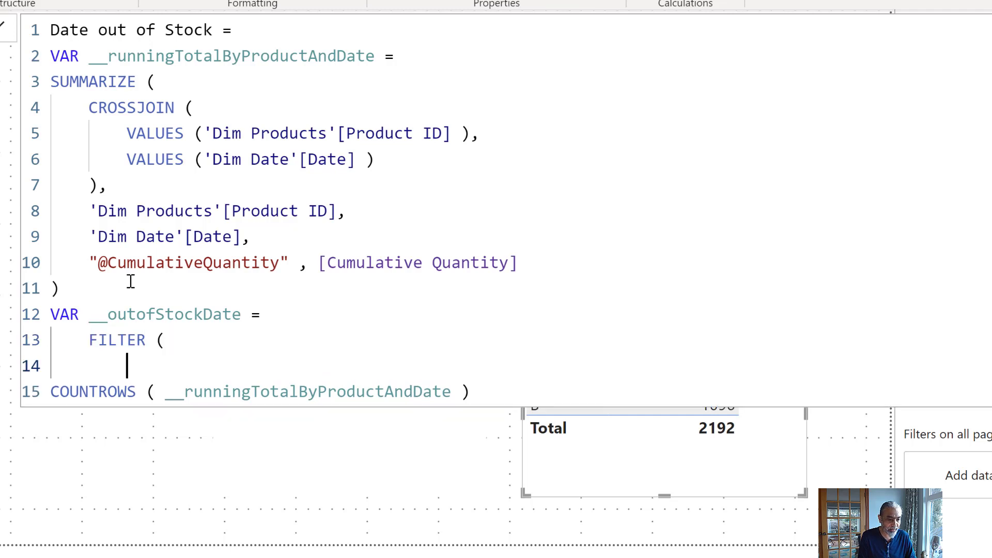
type("__runningTotalByProductAndDate")
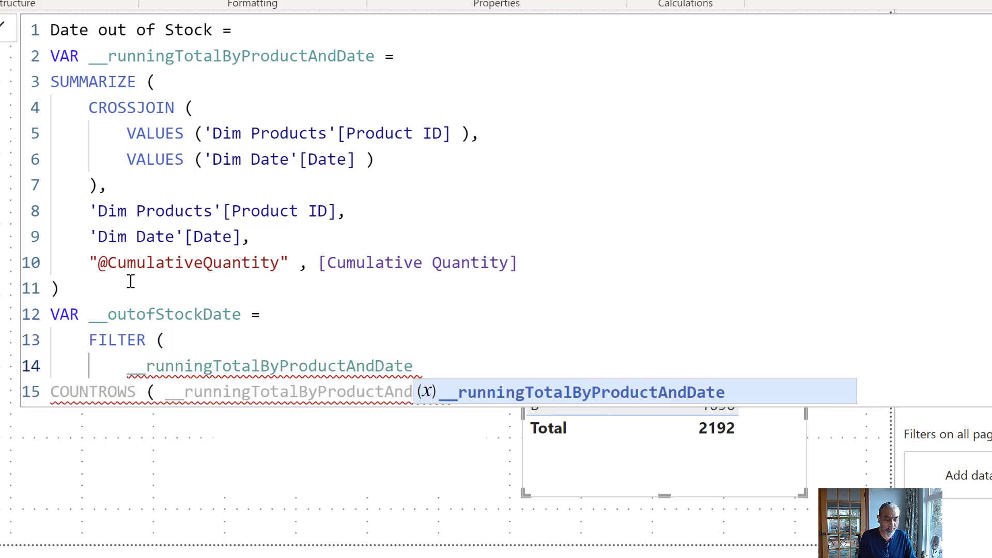
type(",")
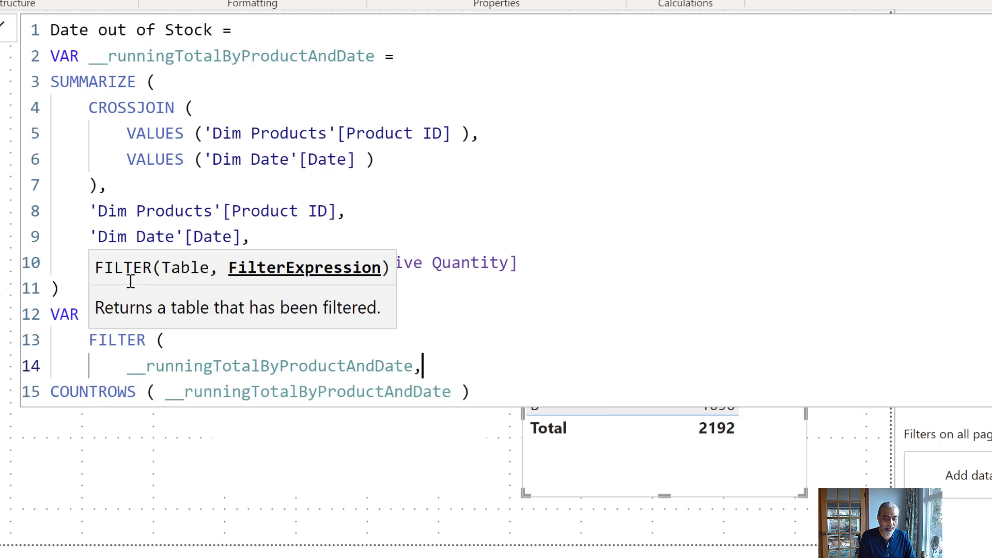
key("shift+Return")
type("[@")
key("Tab")
type("<")
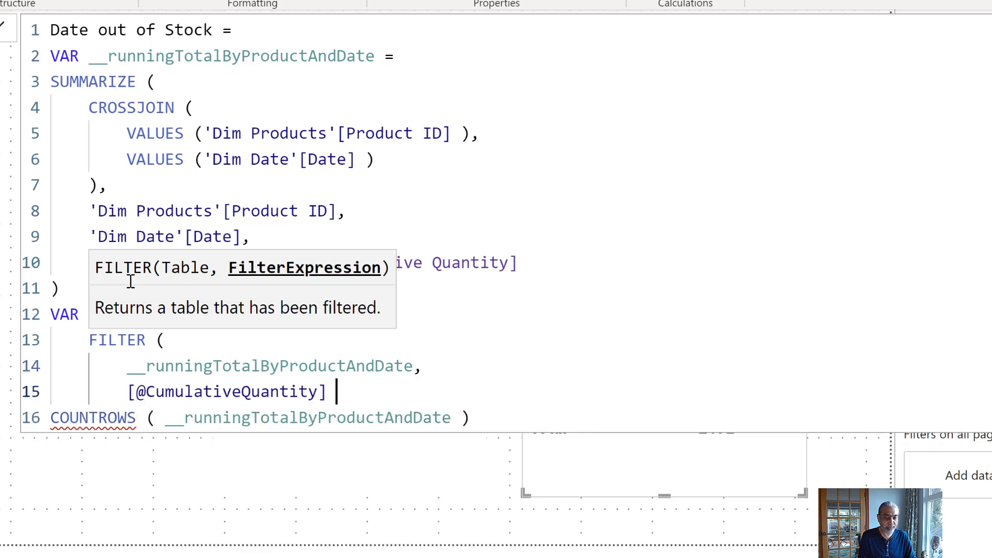
type("= 0")
key("shift+Return")
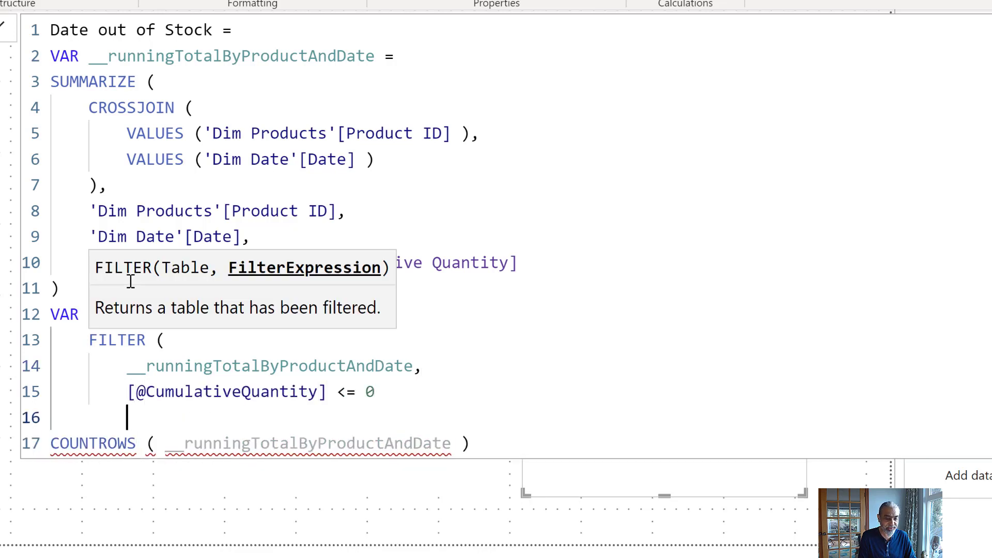
type(")")
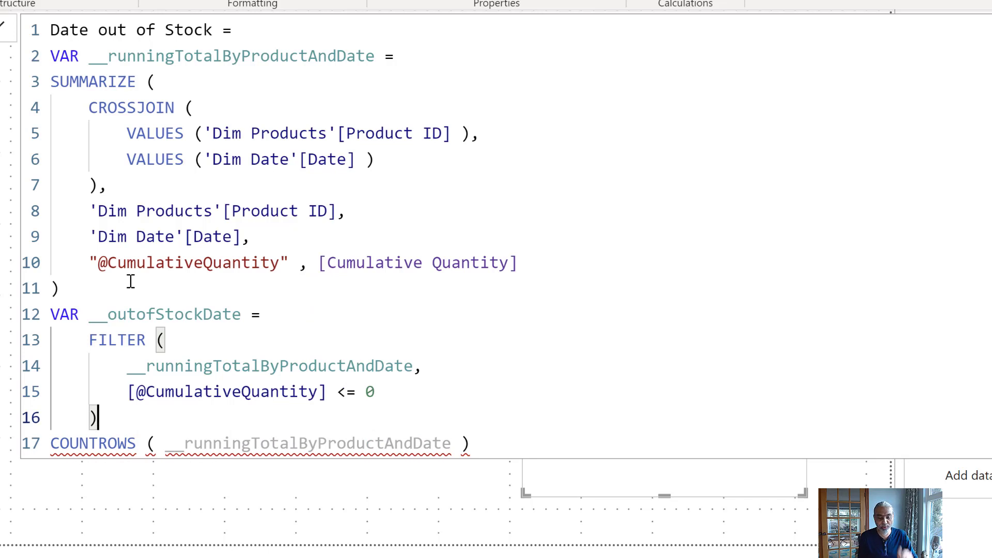
Step: Insert a line above FILTER that opens a MINX function around the filtered table
left_click(376, 386)
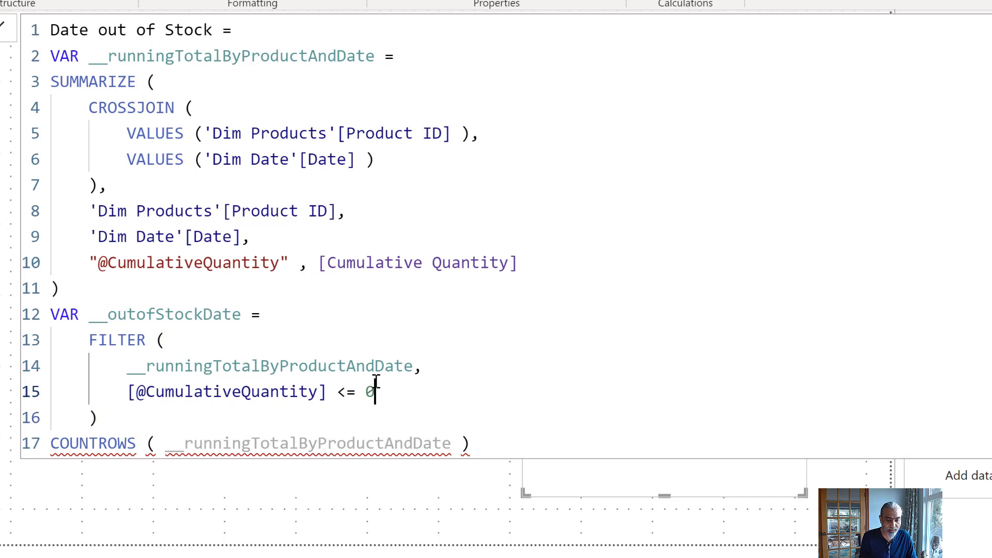
left_click(353, 317)
key("Return")
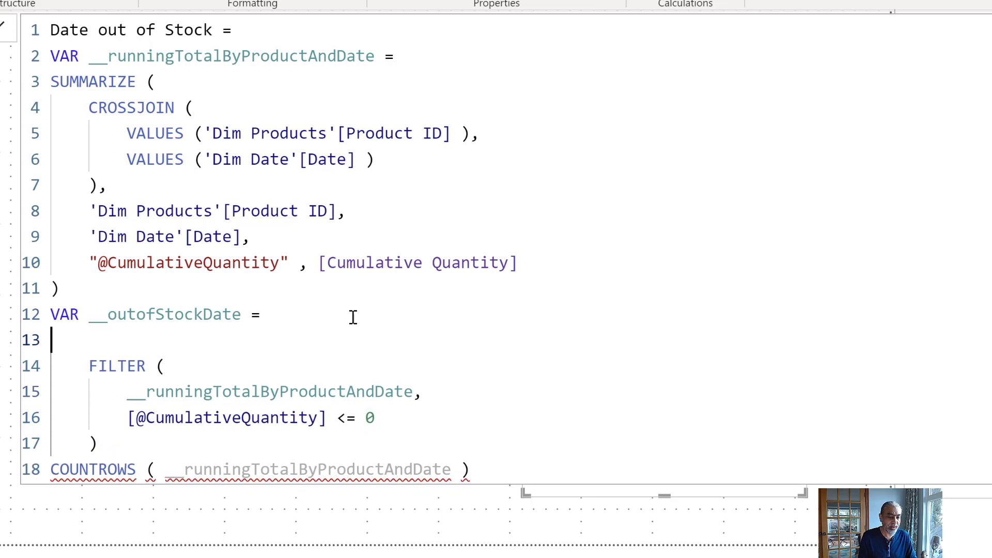
key("Left")
key("Left")
key("Down")
type("MINX (")
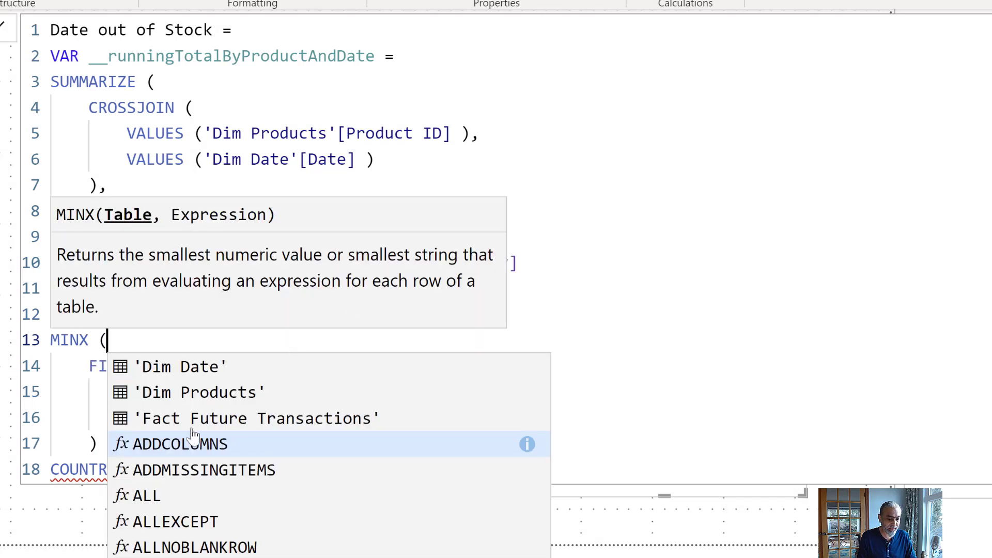
Step: Add [Date] as the MINX expression after the FILTER table, and close MINX on its own line
left_click(97, 442)
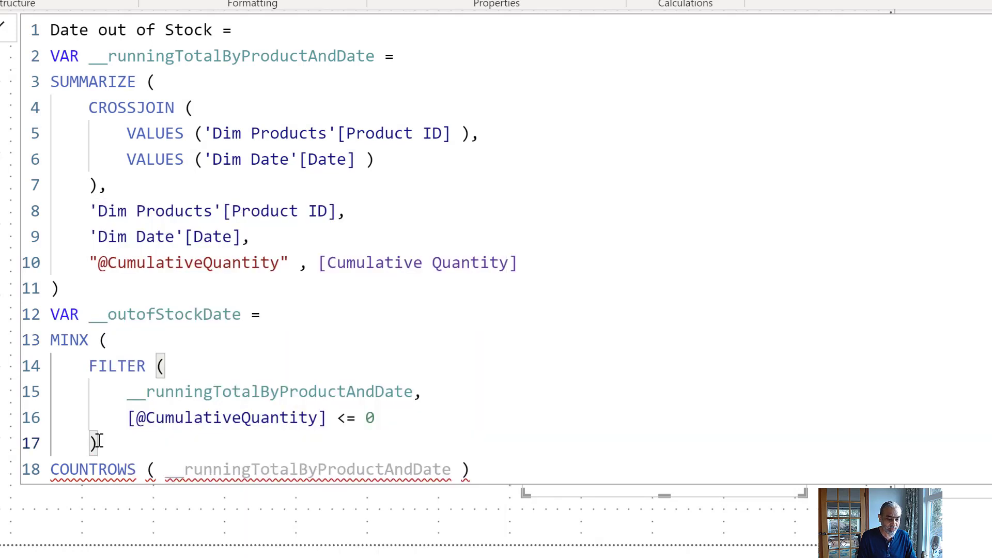
type(",")
key("Return")
type("[")
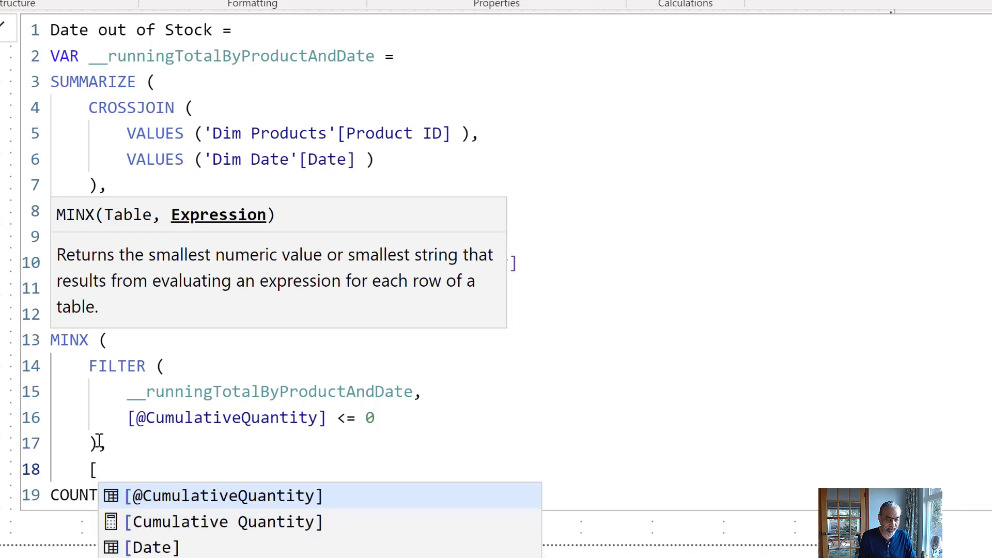
key("Down")
key("Down")
key("Tab")
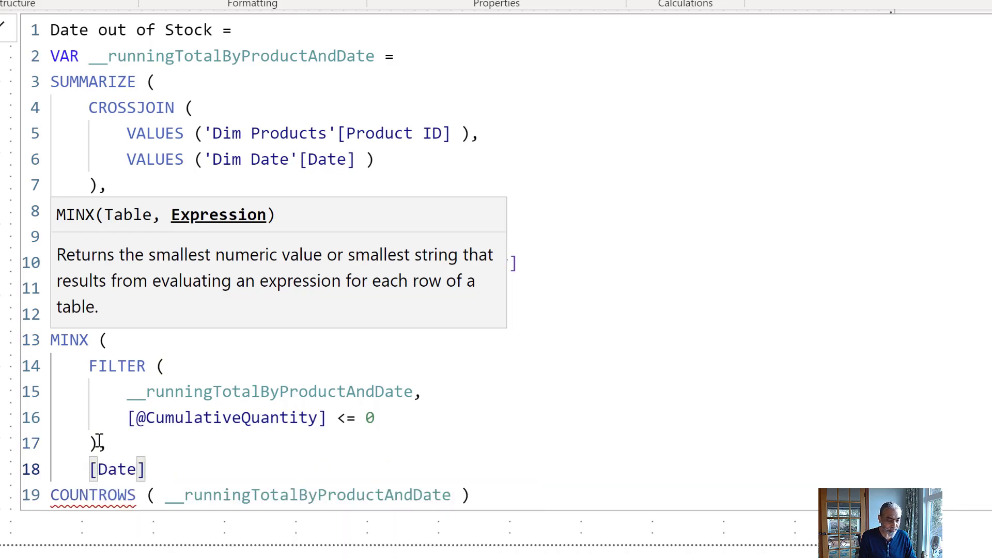
key("Return")
type(")")
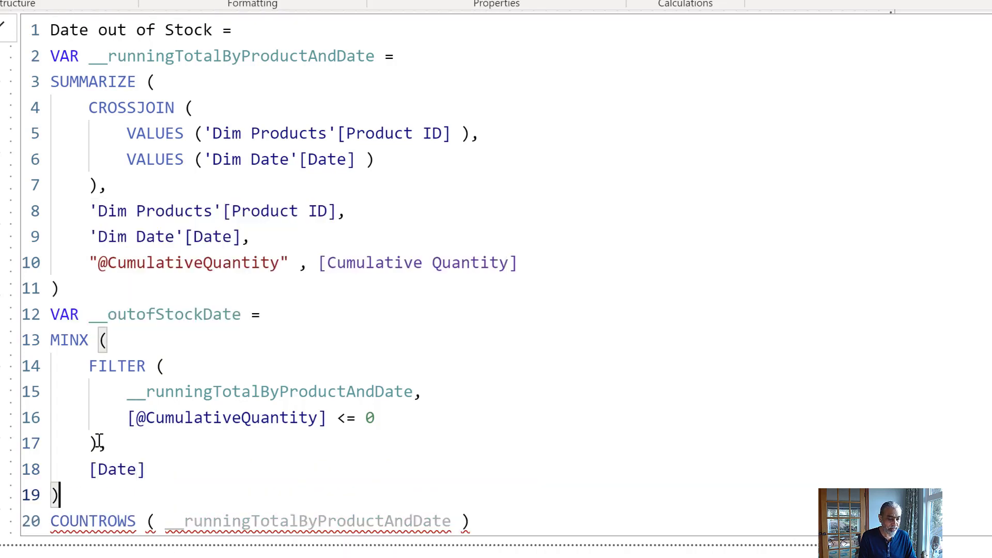
Step: Replace the COUNTROWS line with RETURN __outofStockDate and commit the Date out of Stock measure
key("Return")
key("shift+Down")
key("shift+End")
type("RETURN __")
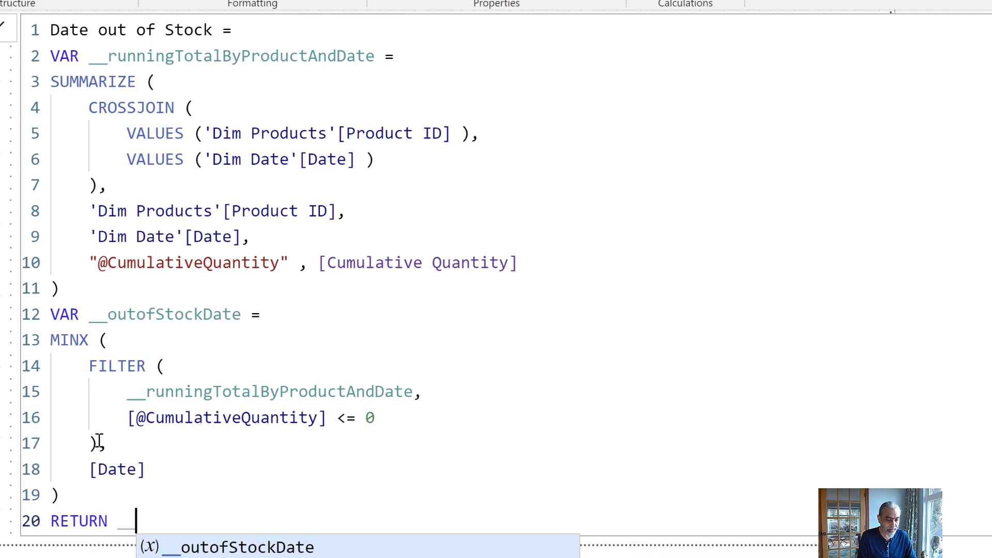
key("Escape")
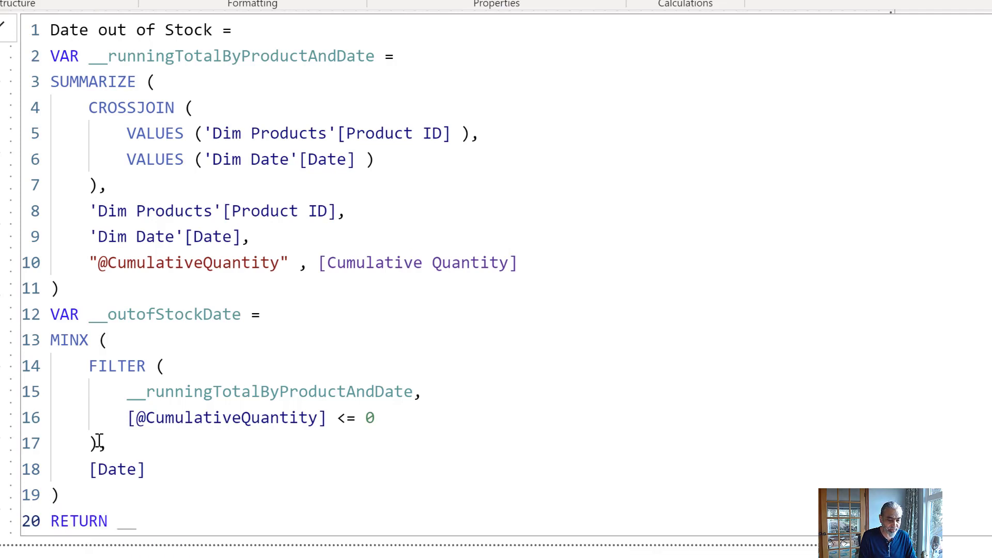
type("outofStockDate")
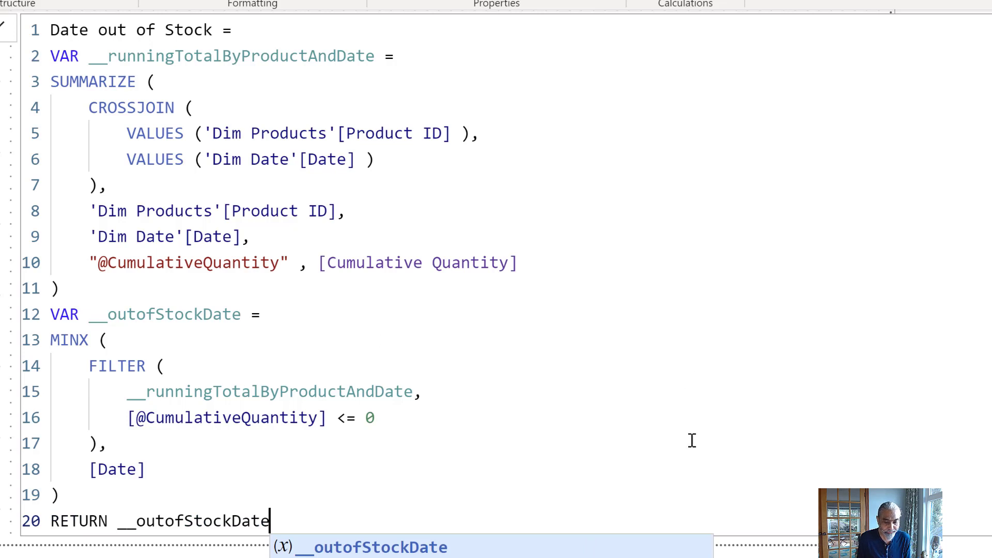
key("Escape")
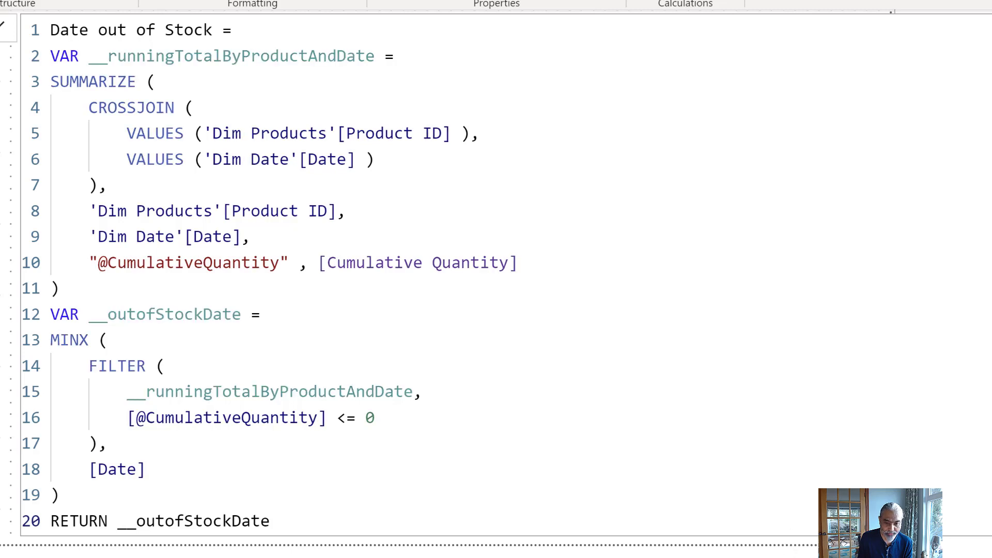
key("Return")
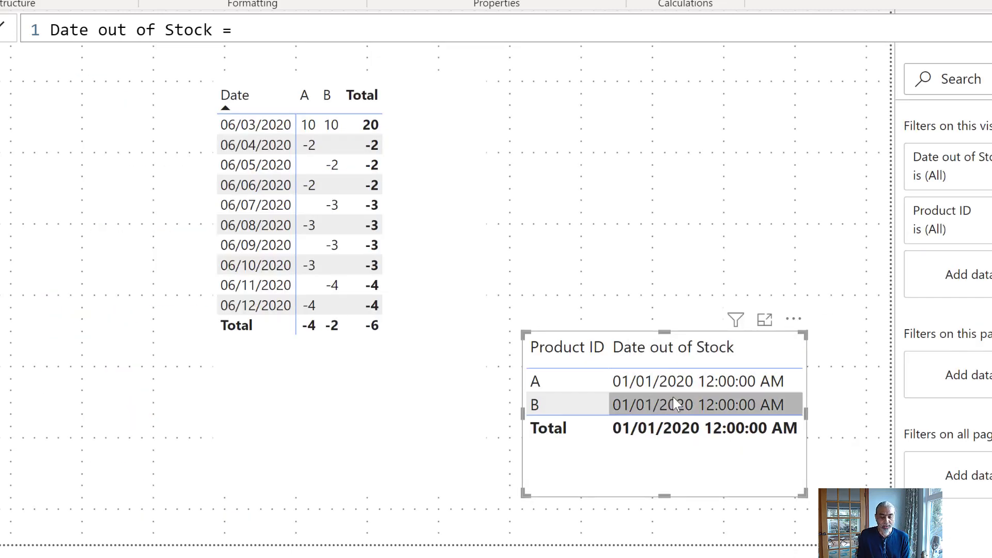
Step: Widen the Date out of Stock table and space the visuals apart, and show Cumulative Quantity instead of Quantity in the date matrix
left_click_drag(805, 415, 867, 415)
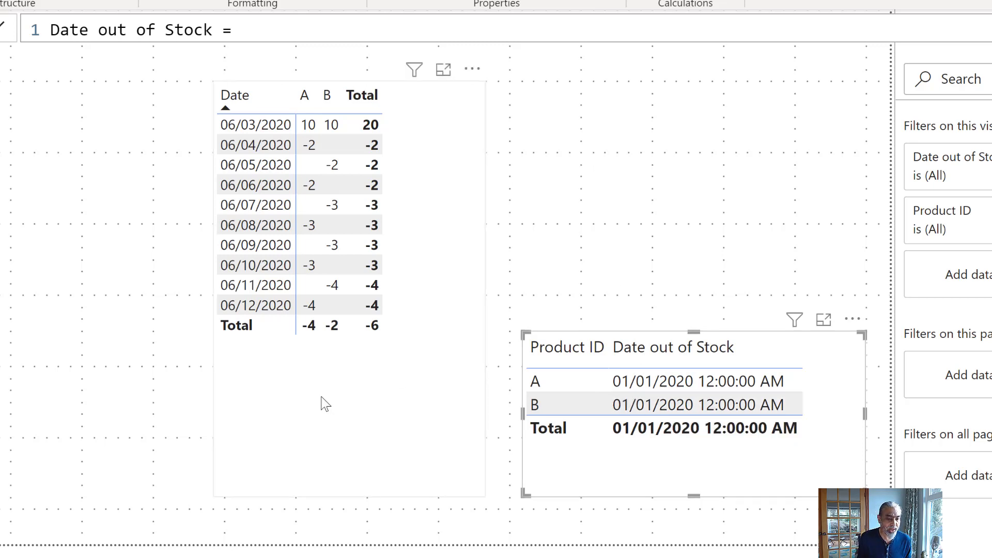
left_click_drag(325, 403, 300, 400)
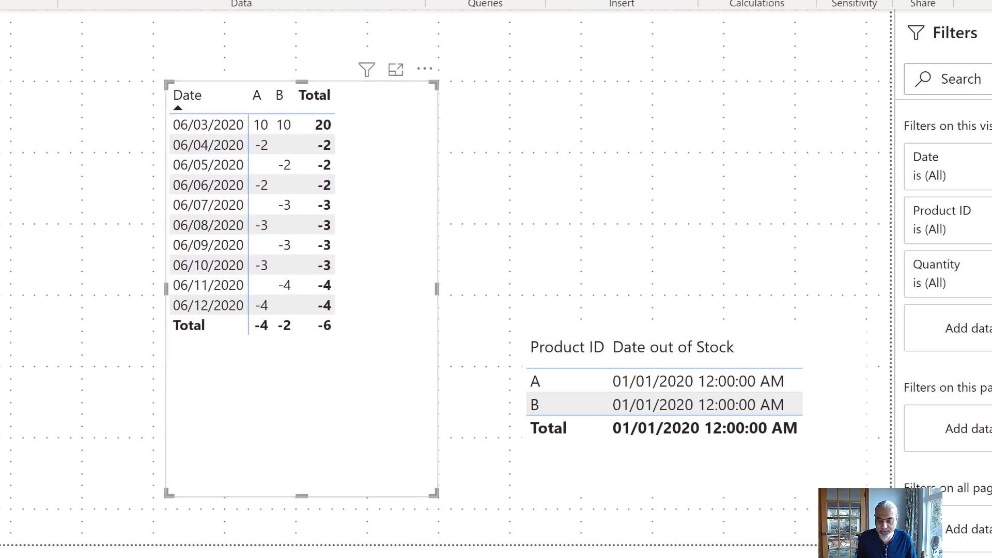
left_click_drag(991, 268, 296, 169)
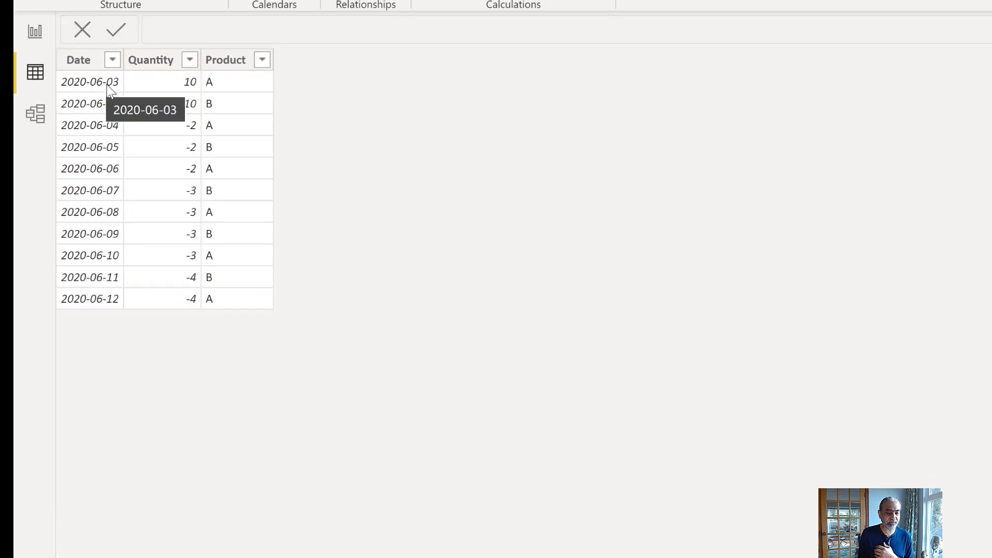
Step: Return to the report page and examine the cumulative quantities of products A and B across the dates in the matrix
left_click(34, 31)
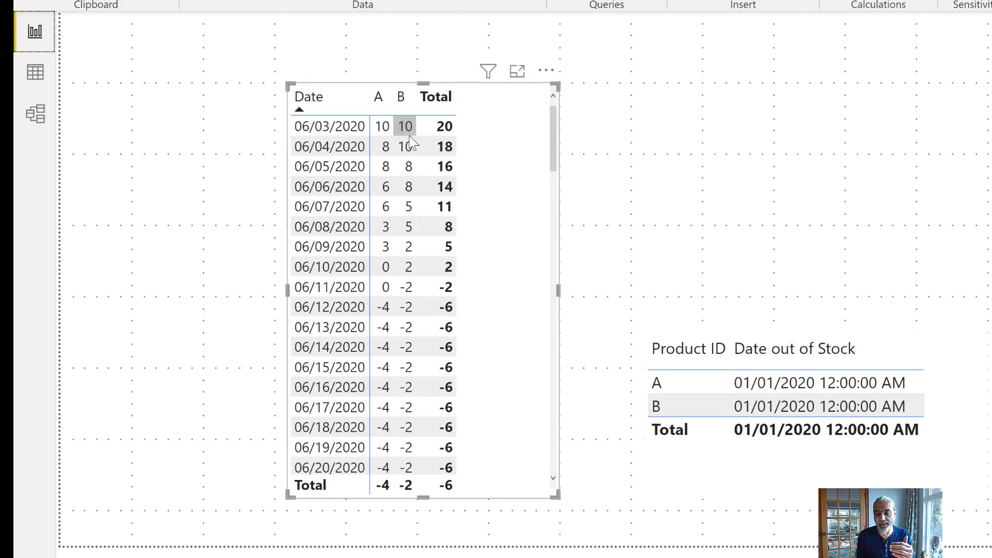
scroll(425, 331, "down", 10)
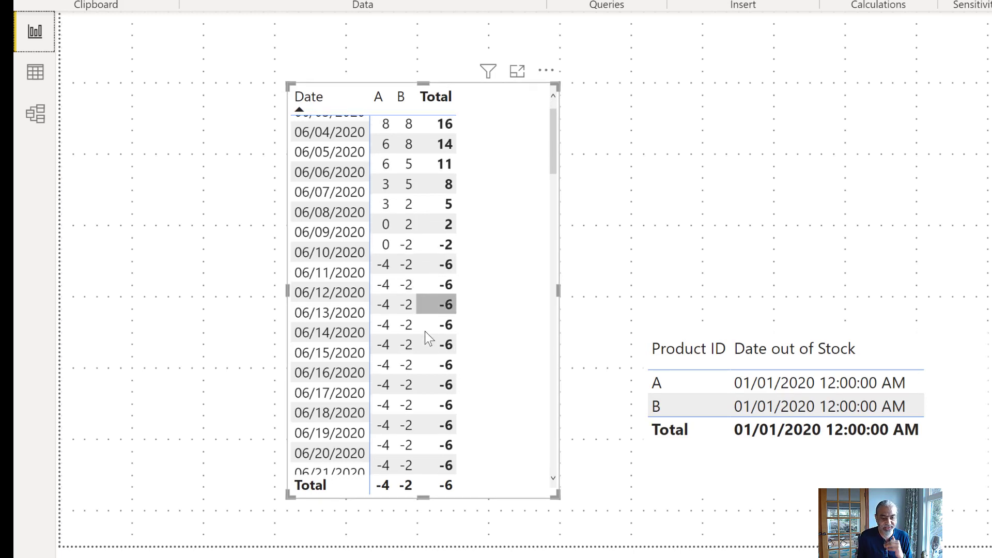
scroll(426, 345, "down", 15)
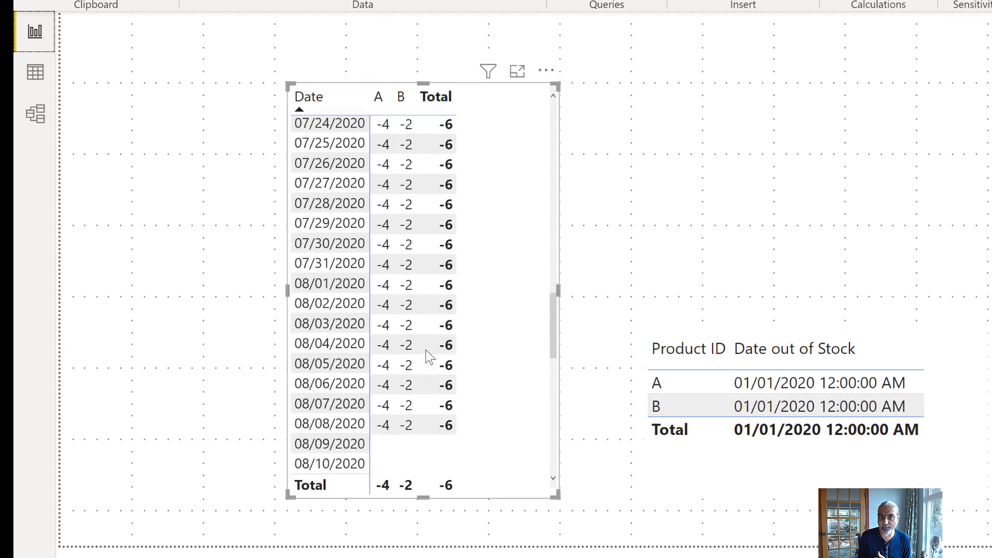
scroll(537, 362, "down", 3)
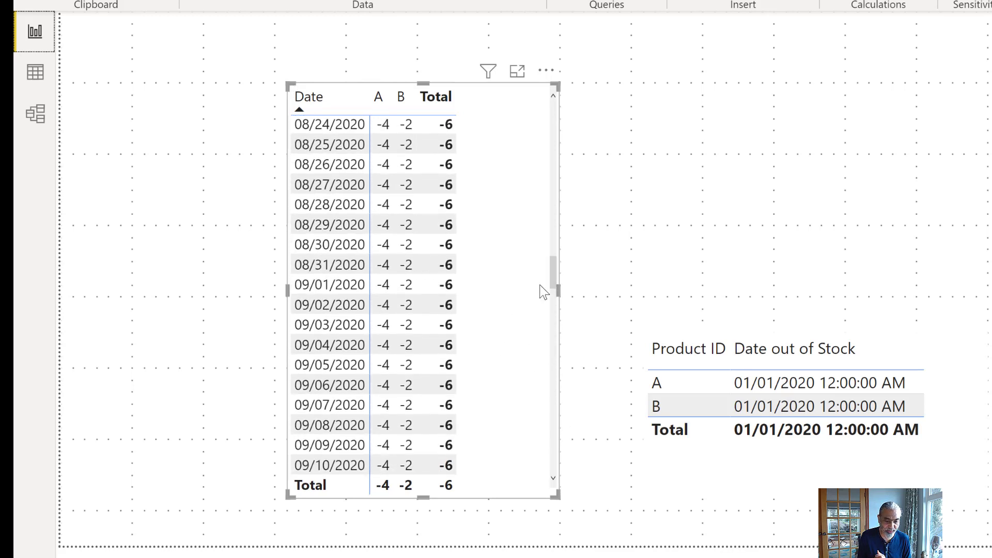
scroll(541, 288, "down", 5)
scroll(495, 341, "down", 4)
scroll(493, 332, "up", 17)
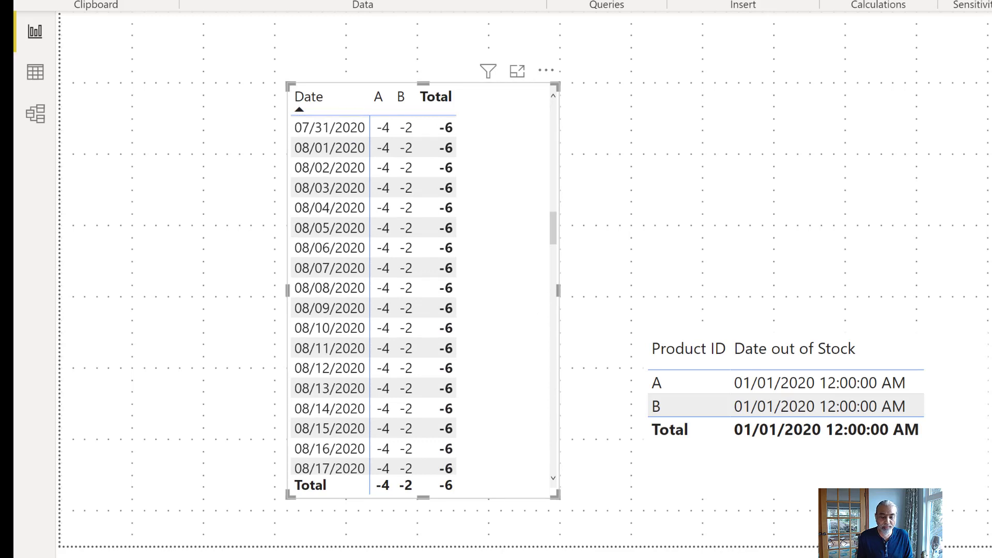
Step: Review the MINX part of the Date out of Stock measure against the earliest dates in the cumulative quantity matrix
left_click(989, 188)
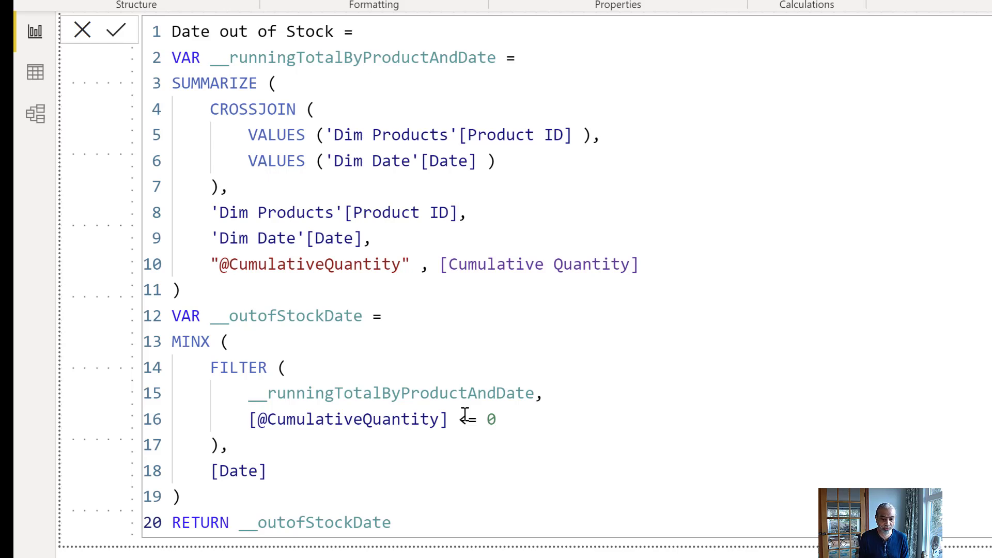
left_click(206, 341)
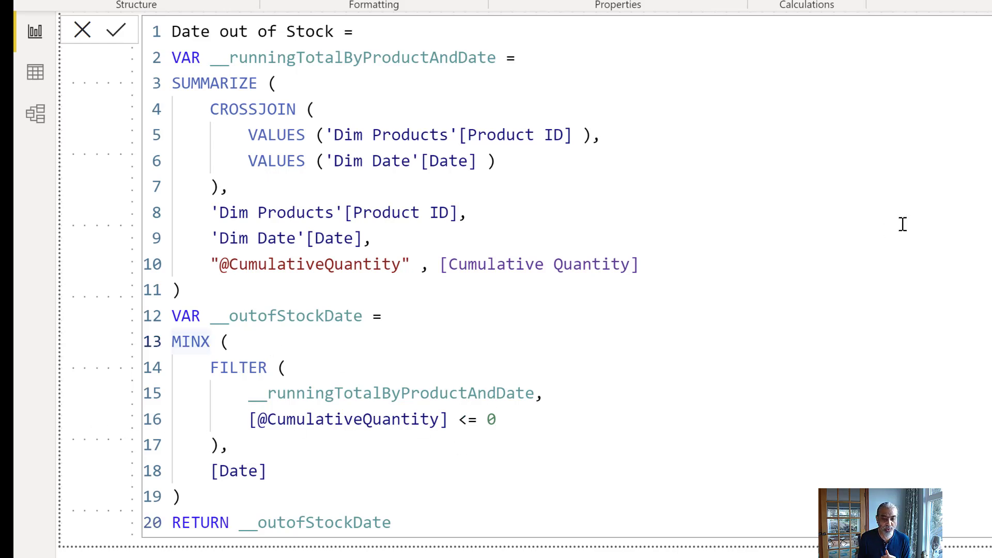
key("Return")
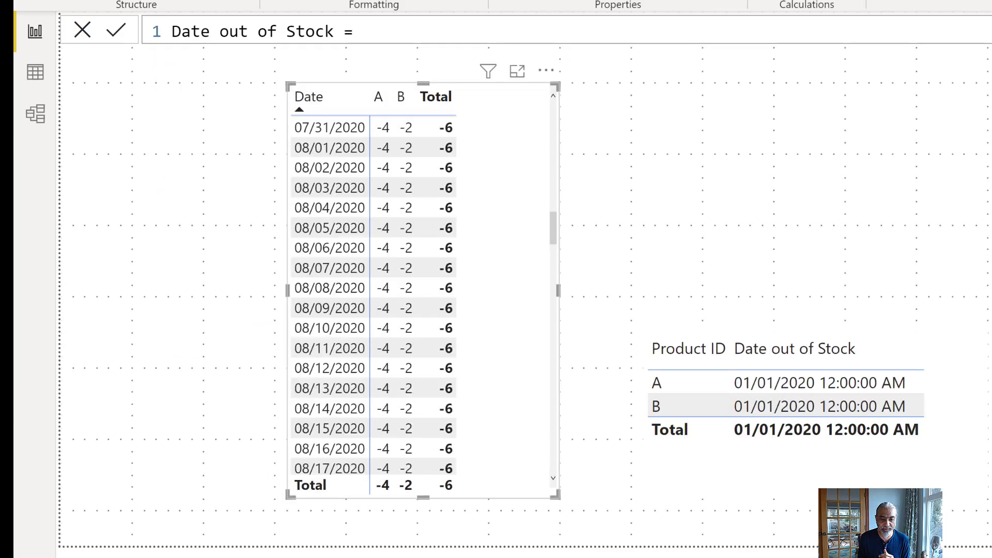
scroll(334, 171, "up", 5)
scroll(335, 171, "up", 15)
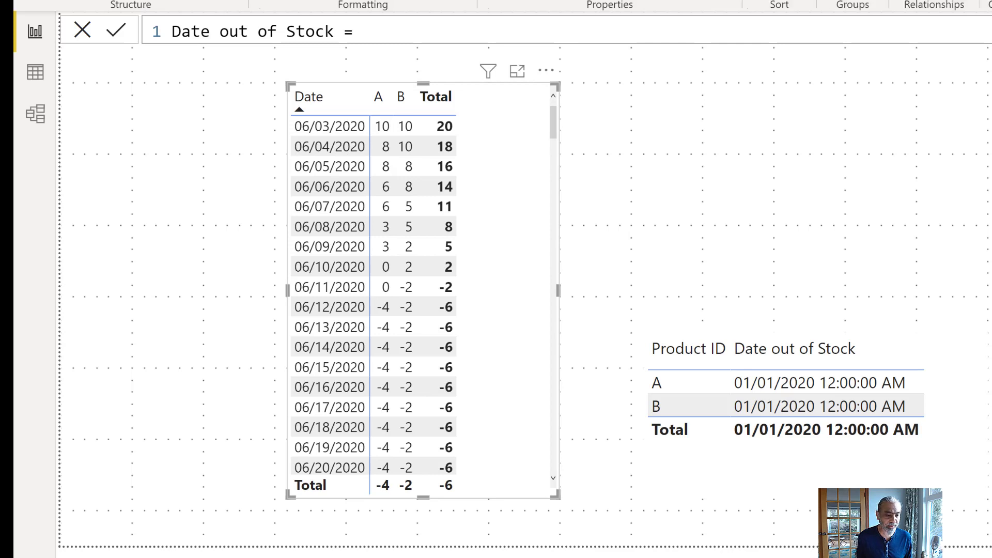
Step: Set the start date in the Dim Date CALENDAR formula to "2020,1,15" and commit the table
key("ctrl+a")
type("Dim Date = CALENDAR ( \"2020,1,1\", \"2022,12,31\" )")
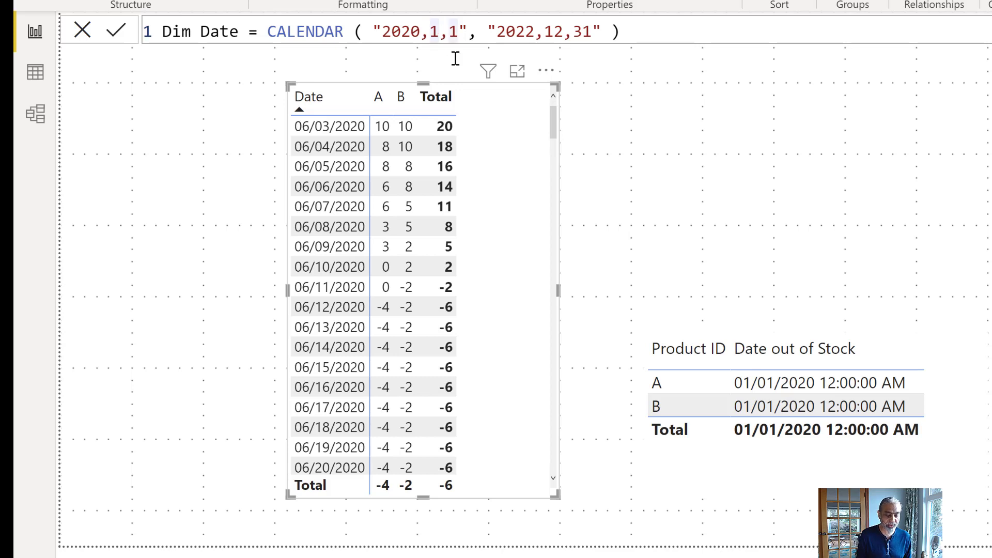
type("4")
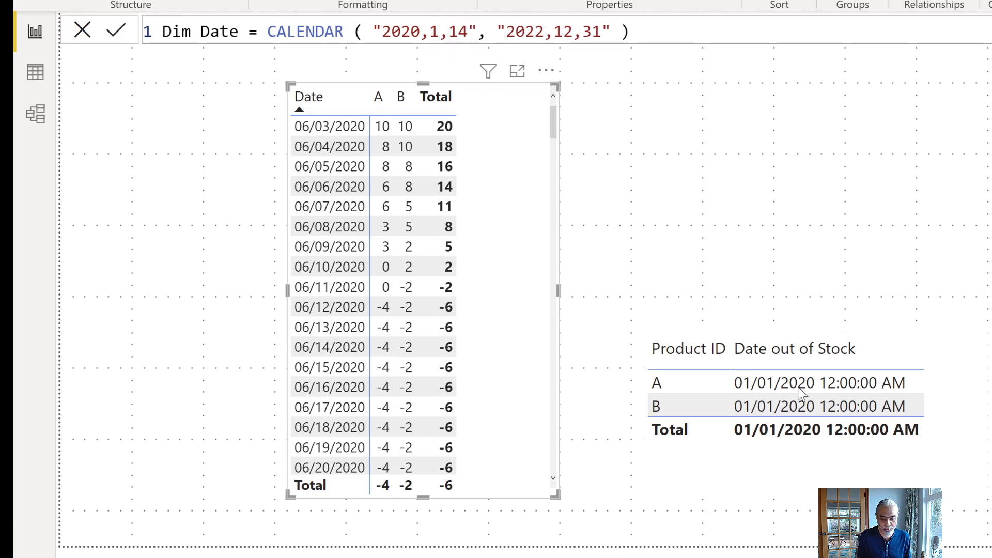
key("BackSpace")
type("5")
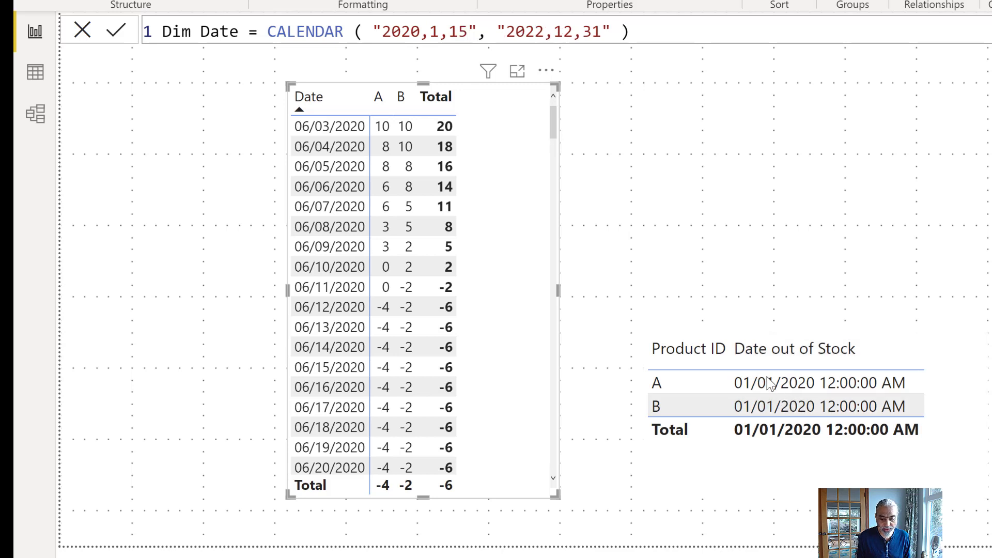
left_click(111, 37)
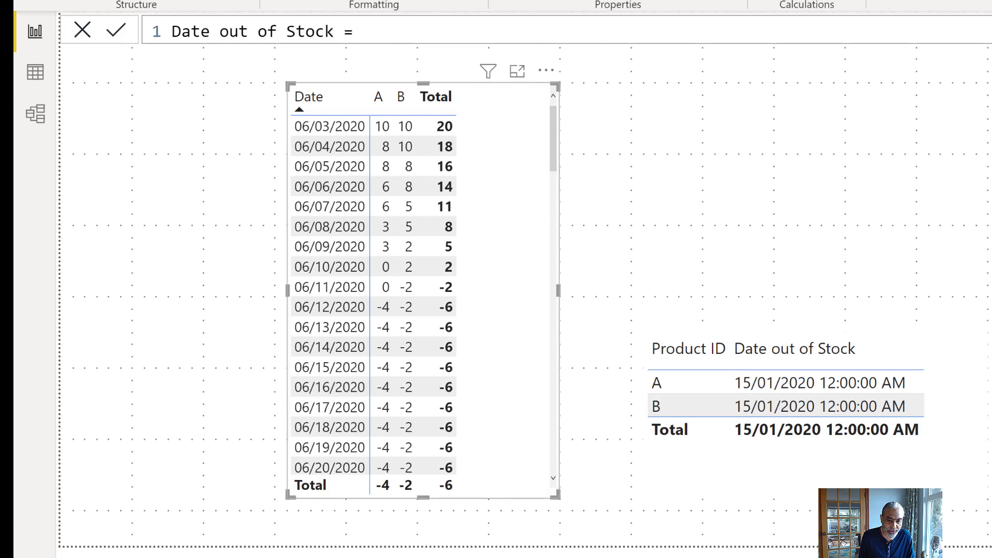
type("VAR __runningTotalByProductAndDate = SUMMARIZE (     CROSSJOIN (         VALUES ('Dim Products'[Product ID] ),         VALUES ('Dim Date'[Date] )     ),     'Dim Products'[Product ID],     'Dim Date'[Date],     \"@CumulativeQuantity\" , [Cumulative Quantity] ) VAR __outofStockDate = MINX (     FILTER (         __runningTotalByProductAndDate,         [@CumulativeQuantity] <= 0     ),     [Date] ) RETURN __outofStockDate")
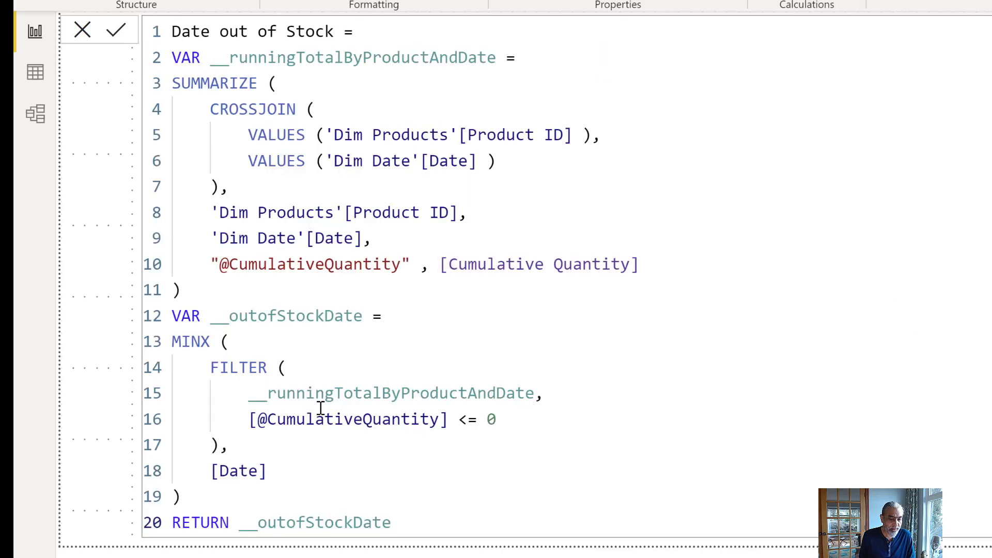
left_click_drag(249, 419, 487, 418)
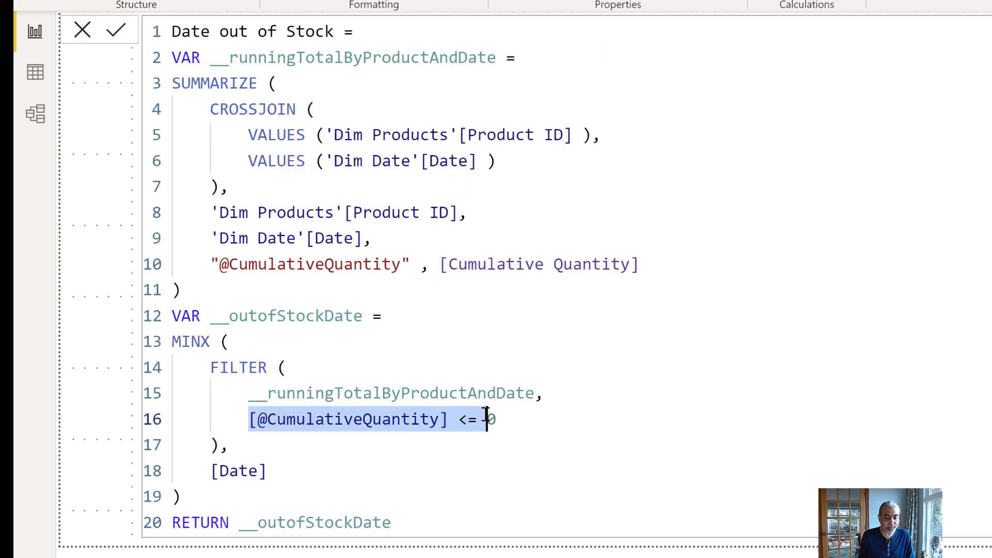
left_click(548, 416)
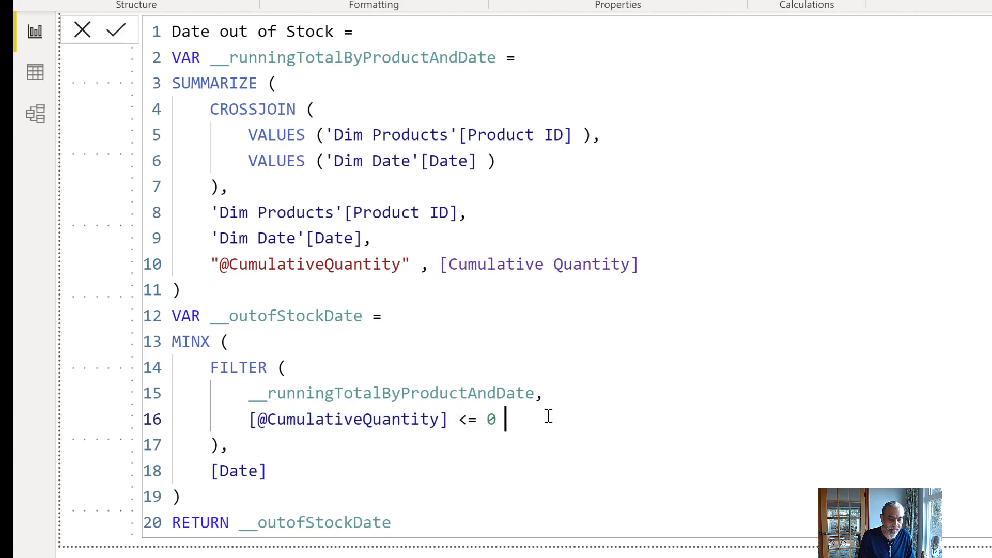
type("&&")
key("Return")
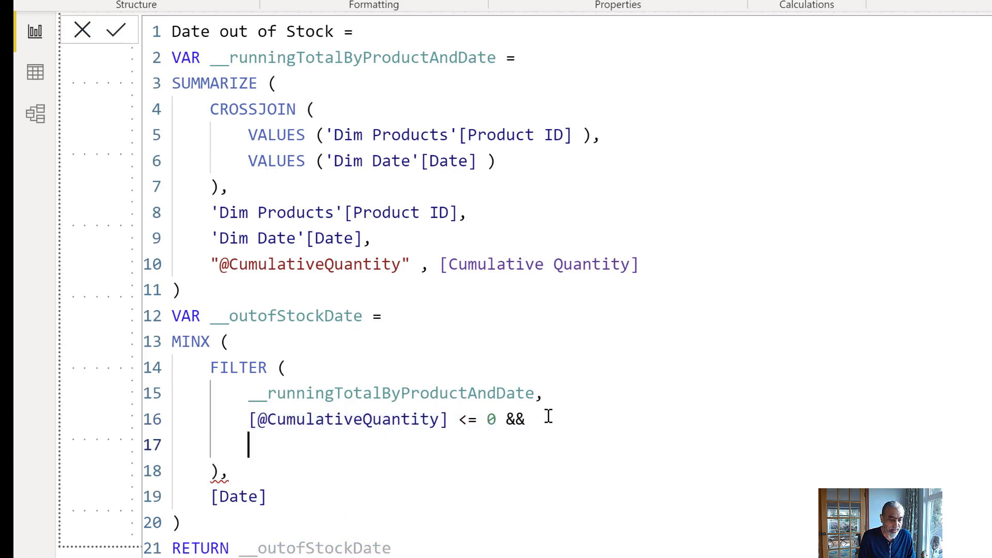
type("N")
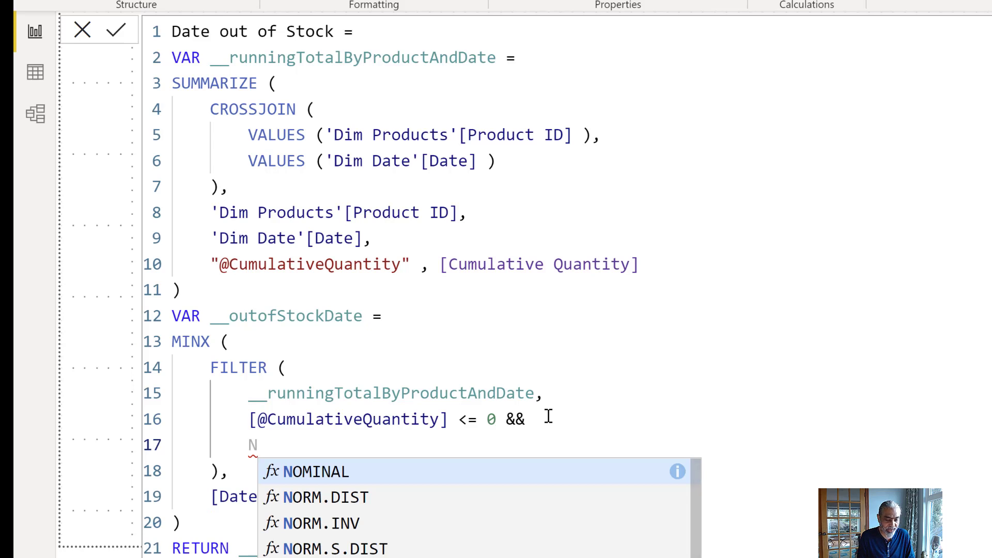
type("OT ISBLANK ( ")
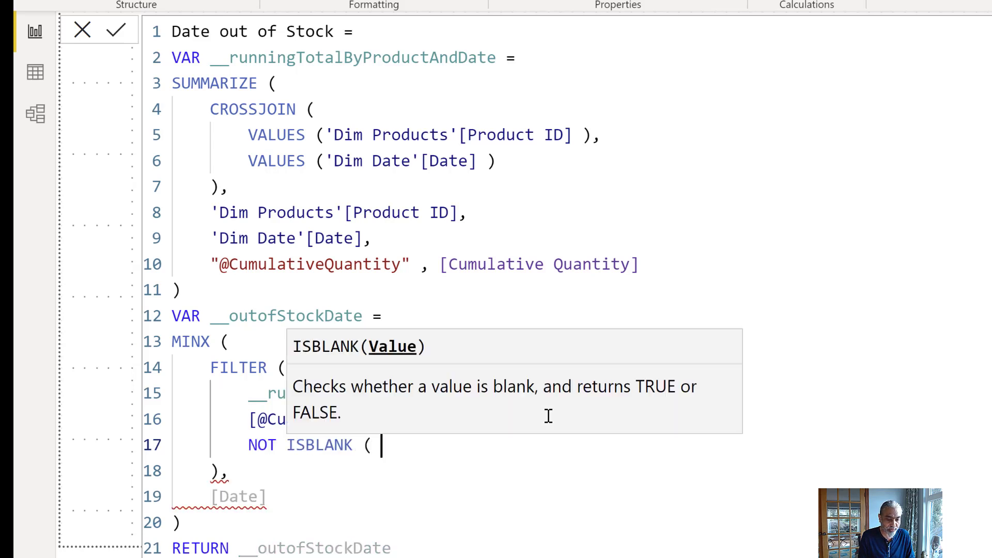
type("[@C")
key("Tab")
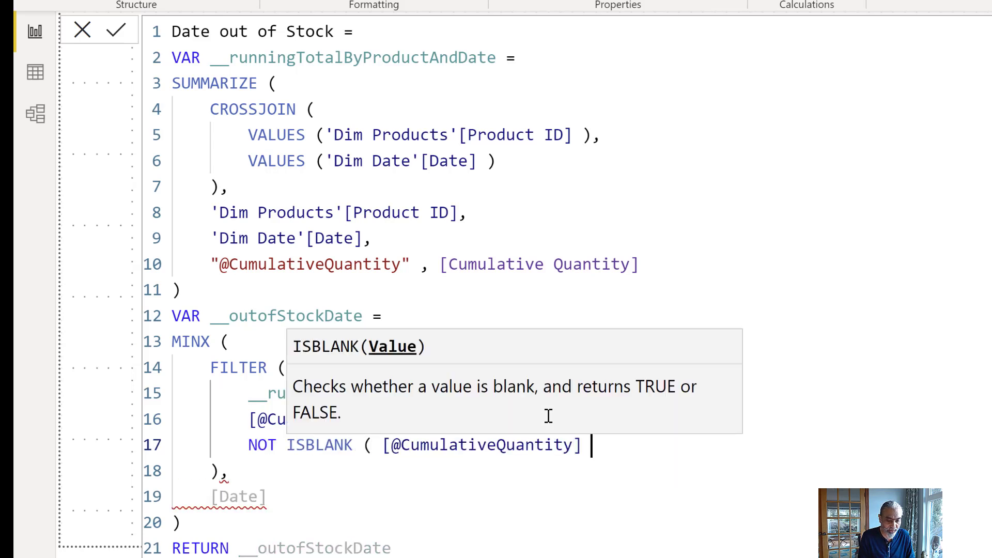
type(")")
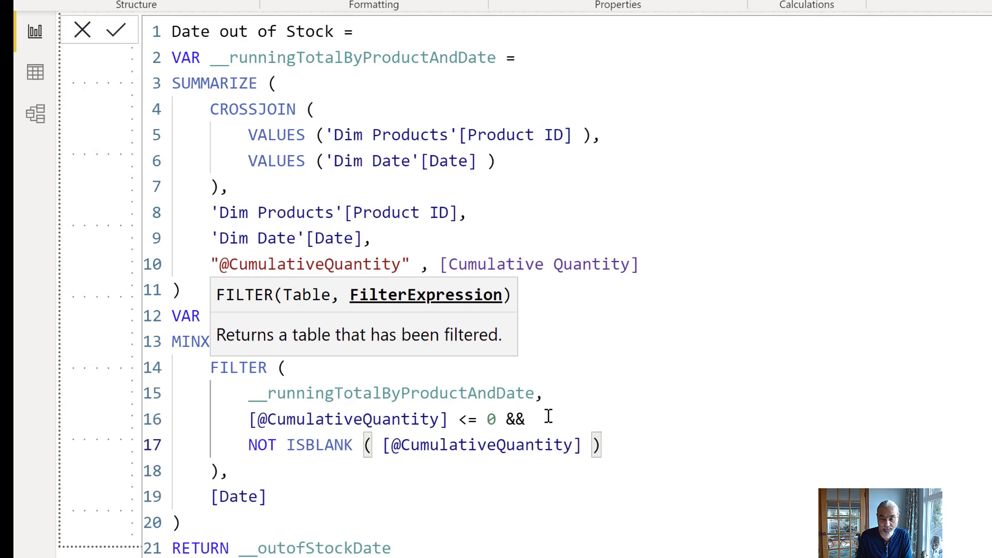
key("Down")
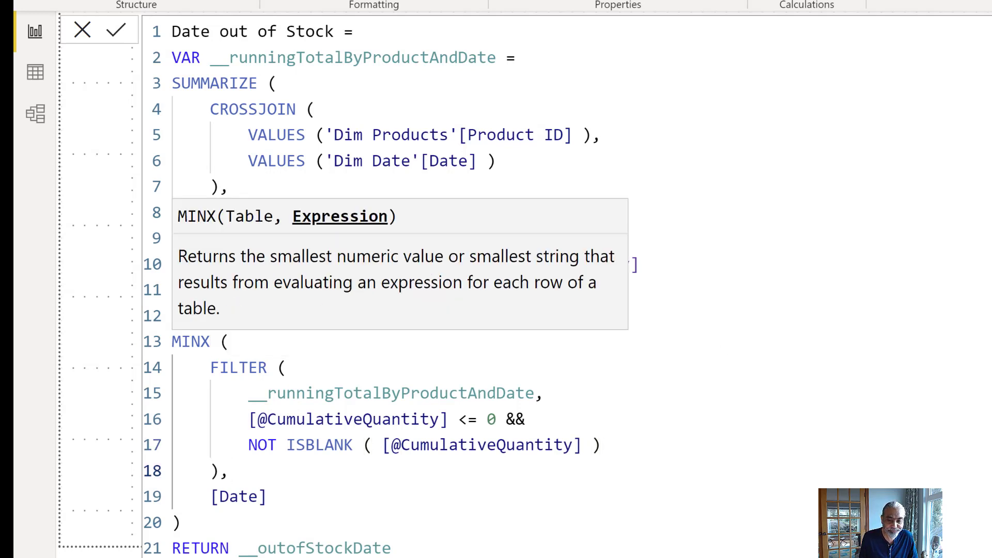
key("Escape")
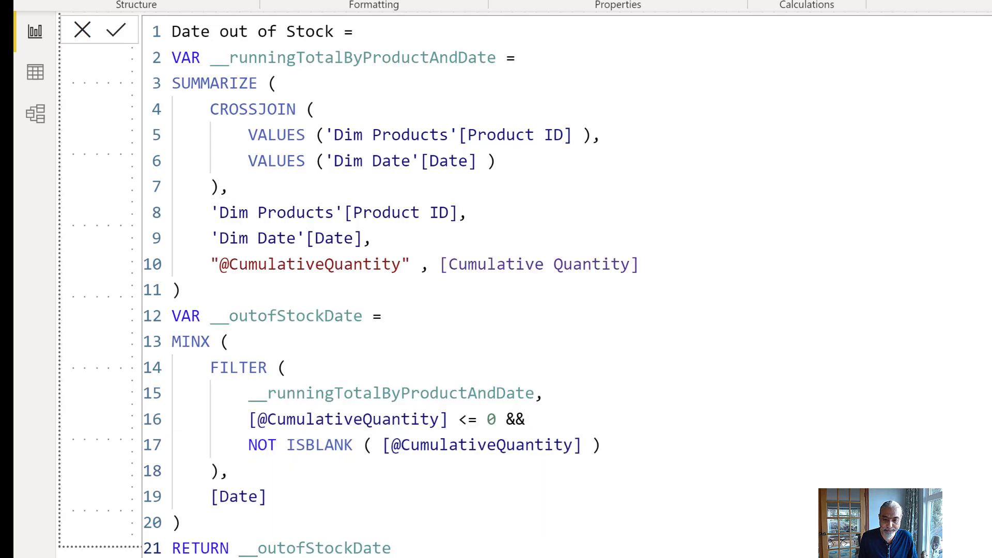
key("Return")
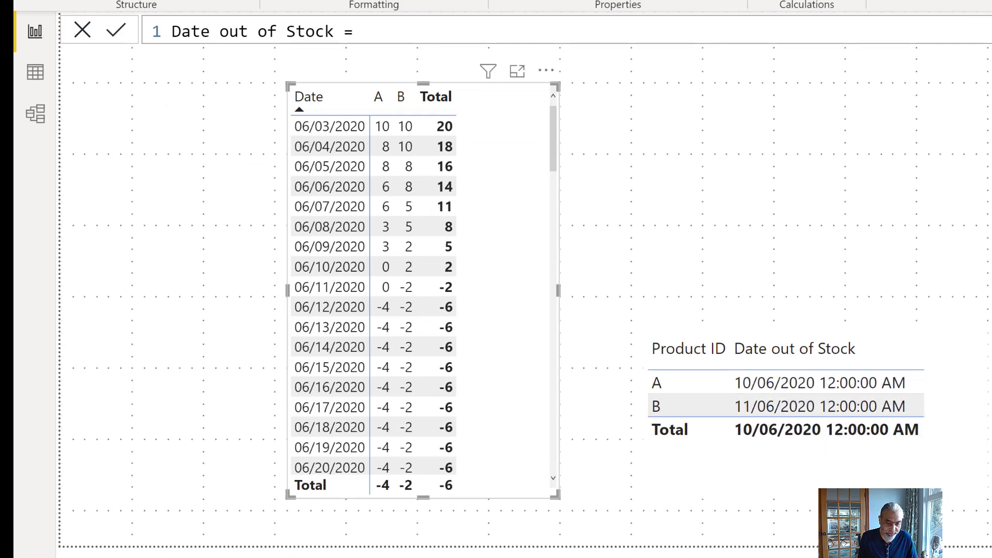
Step: Switch to the Excel workbook and check the highlighted run-out dates of products A and B against their running totals
key("alt+Tab")
left_click(293, 388)
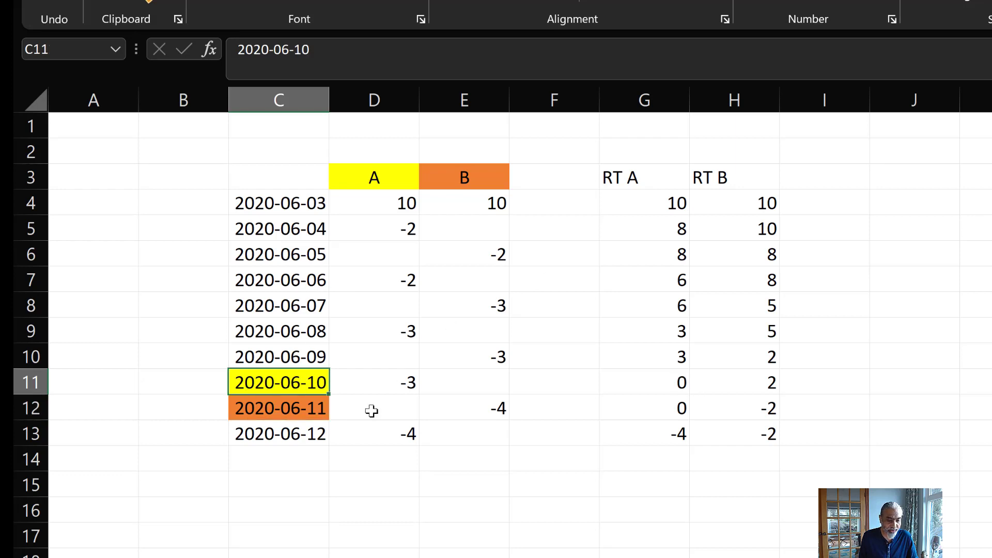
left_click(688, 384)
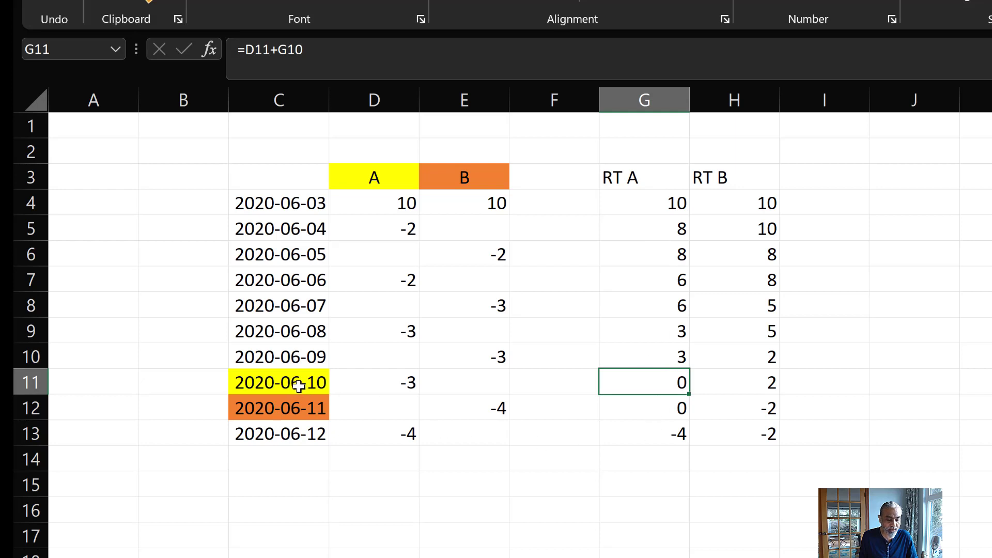
left_click(297, 419)
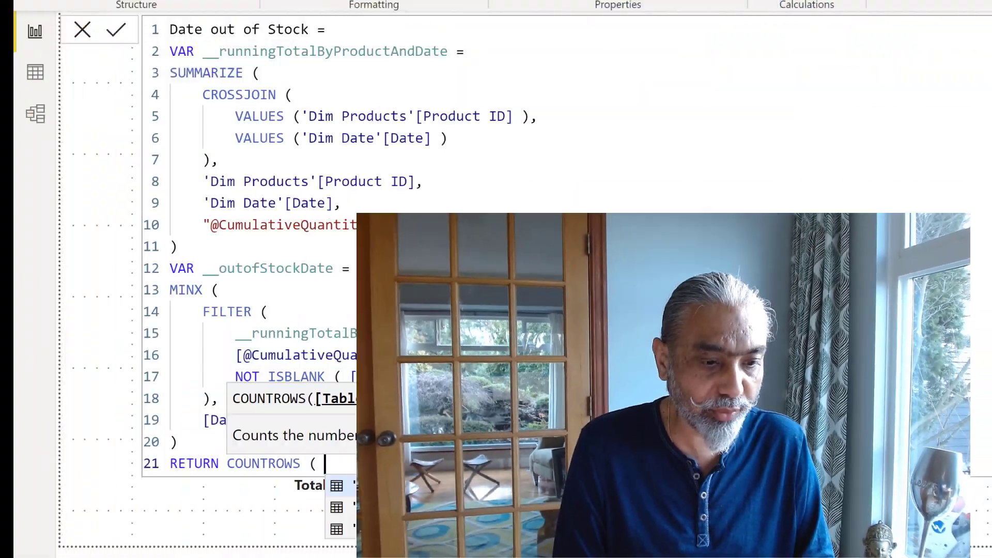
Step: Complete the RETURN line as COUNTROWS ( __runningTotalByProductAndDate ), commit the measure, and examine the counts beside the date matrix
type("__")
key("Tab")
type(")")
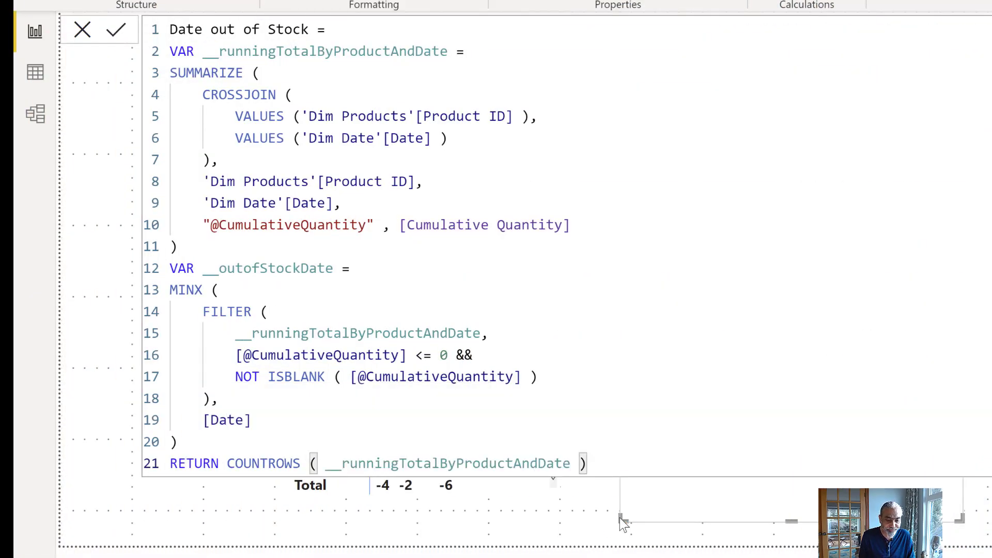
left_click(737, 529)
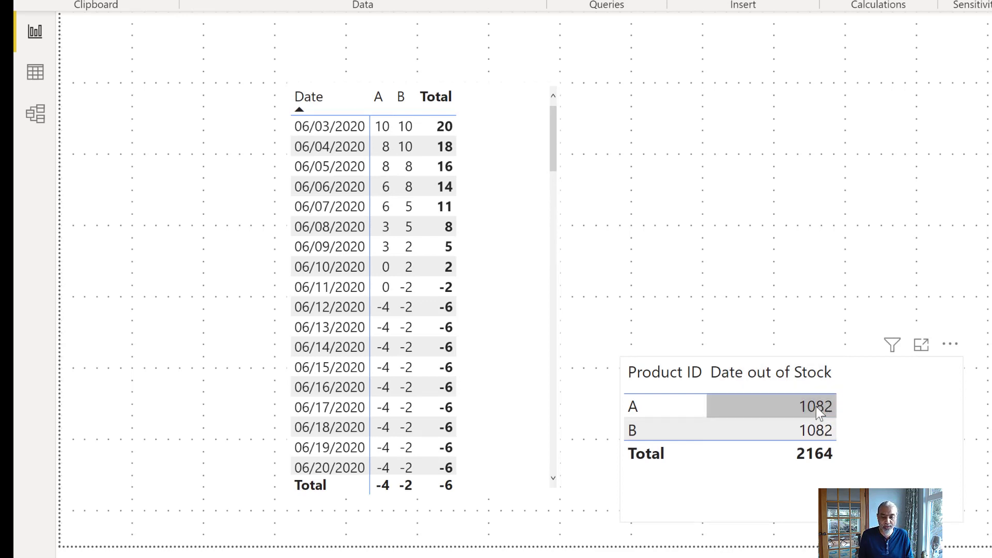
scroll(409, 336, "down", 20)
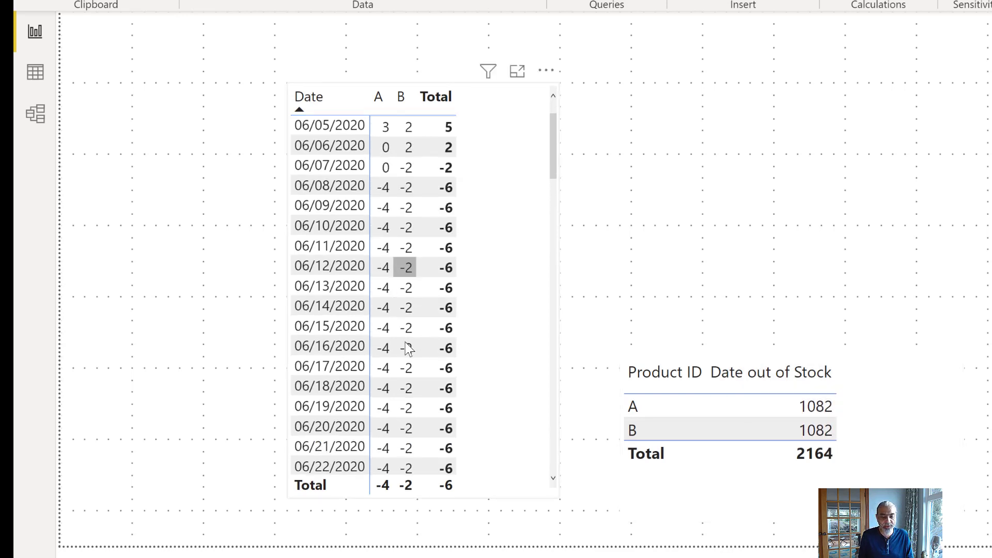
scroll(411, 357, "down", 5)
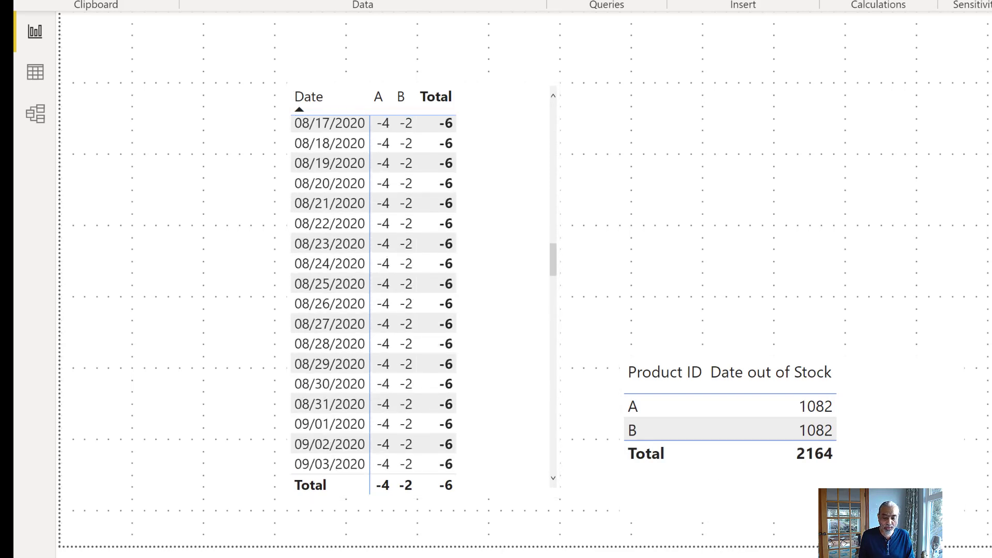
Step: Open the transaction data with Date, Quantity and Product in the table view and sort it by Product ascending
left_click(35, 73)
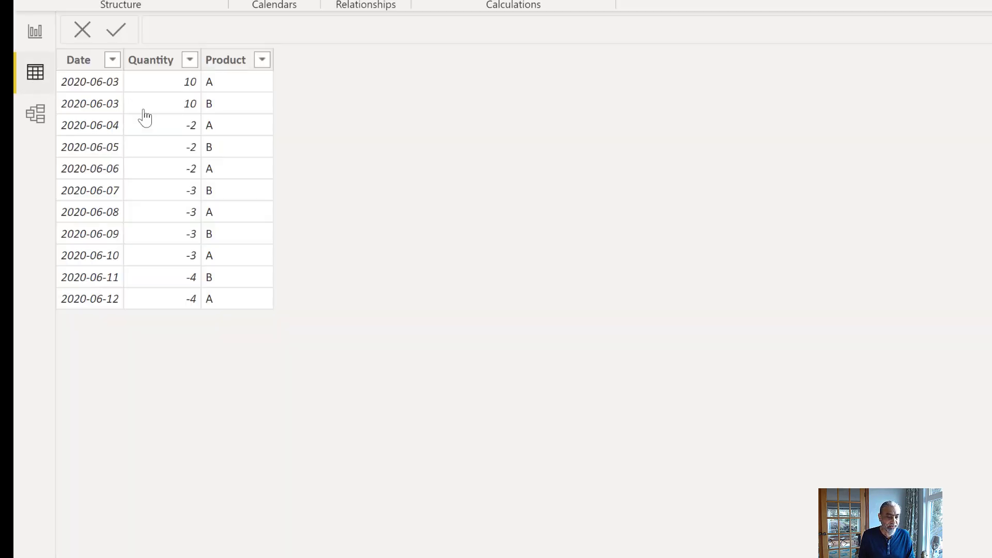
left_click(263, 64)
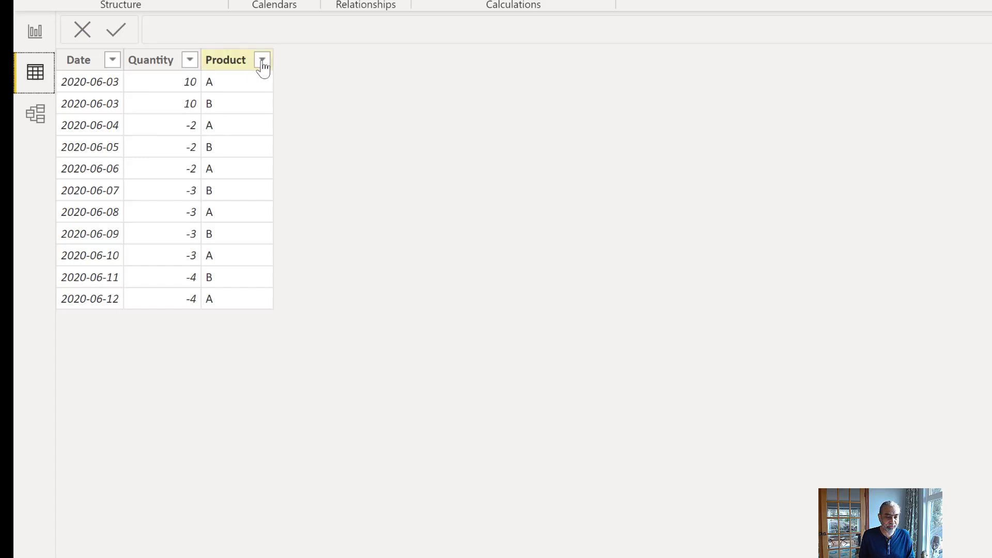
left_click(262, 60)
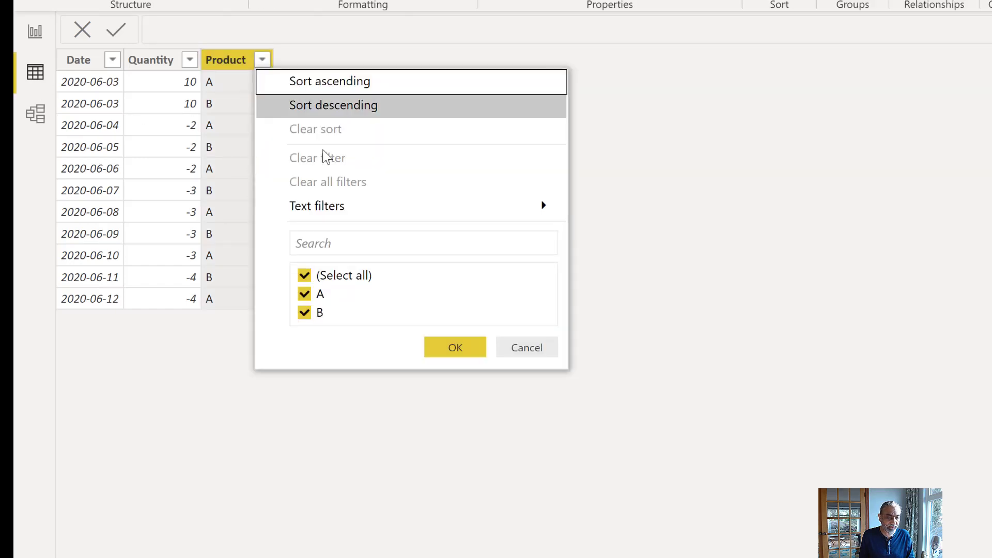
left_click(452, 351)
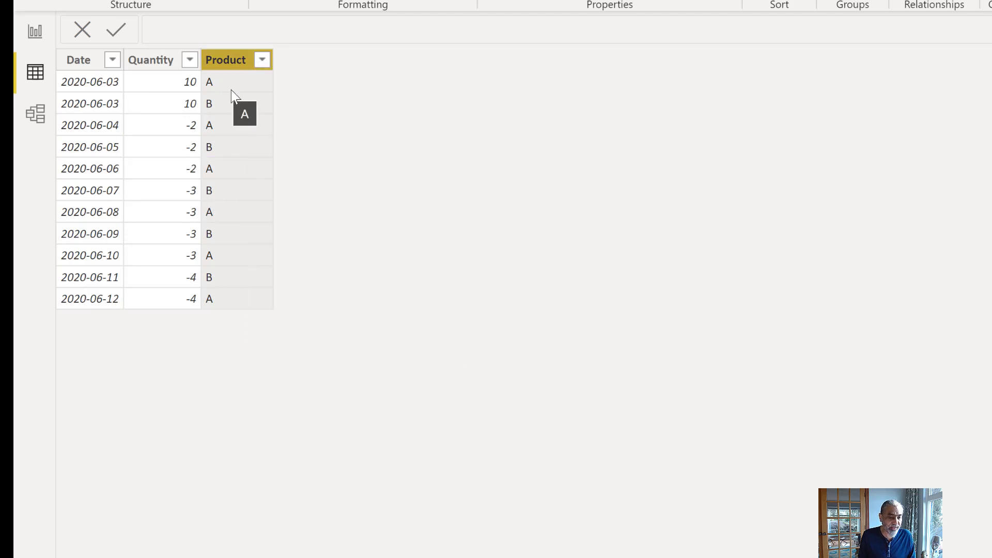
left_click(262, 60)
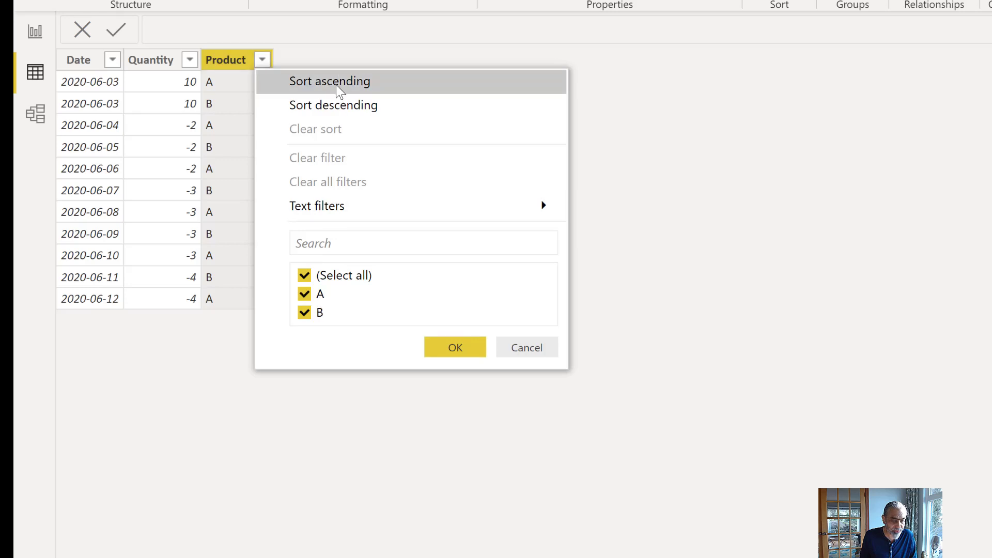
left_click(336, 84)
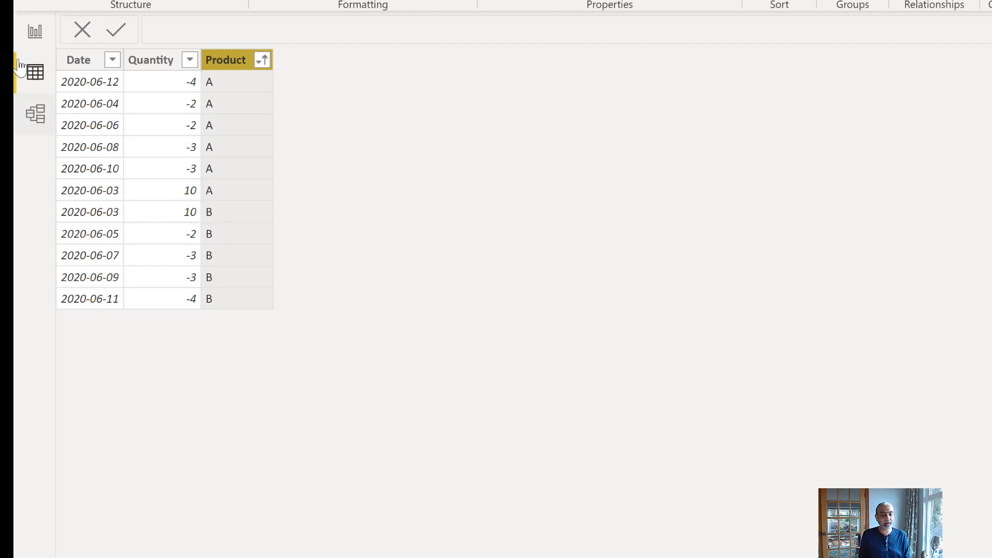
Step: Return to the report view and declare the variable __produtLastTransactionDate at the start of the Date out of Stock measure
left_click(34, 34)
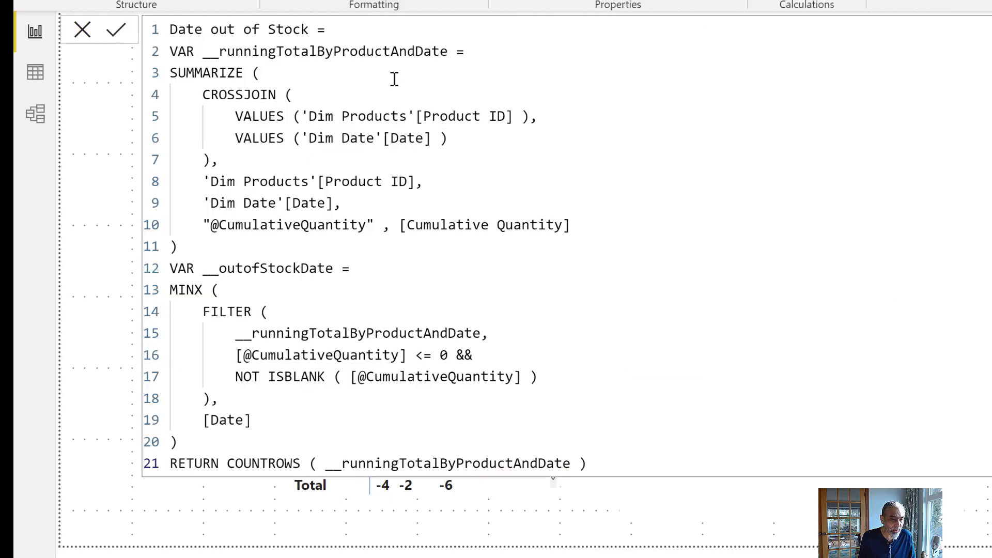
left_click(527, 30)
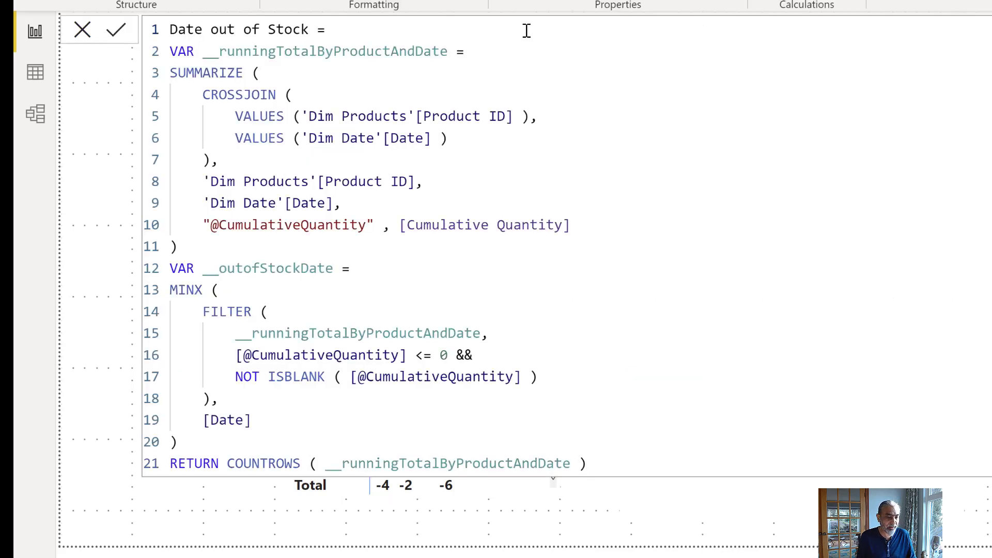
key("Return")
type("VAR __")
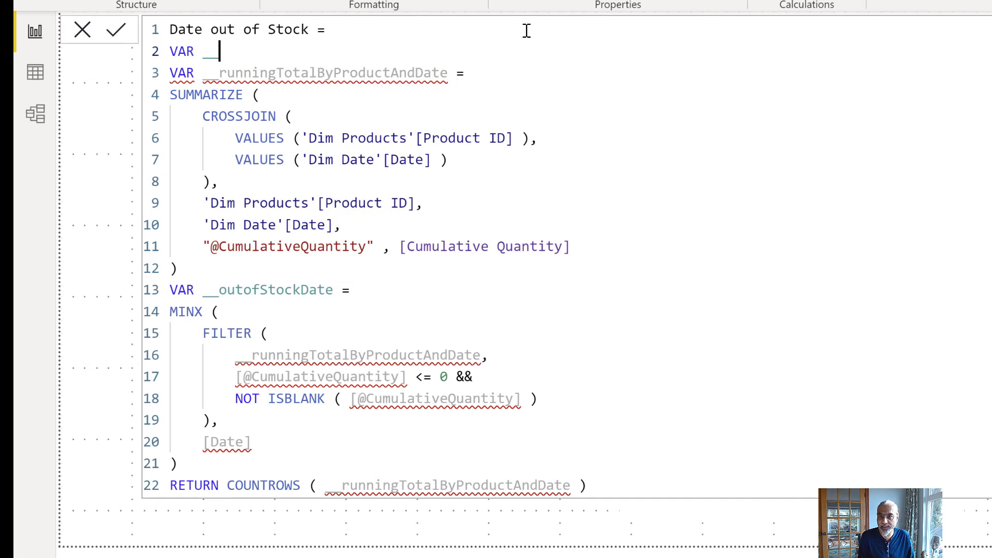
type("produ")
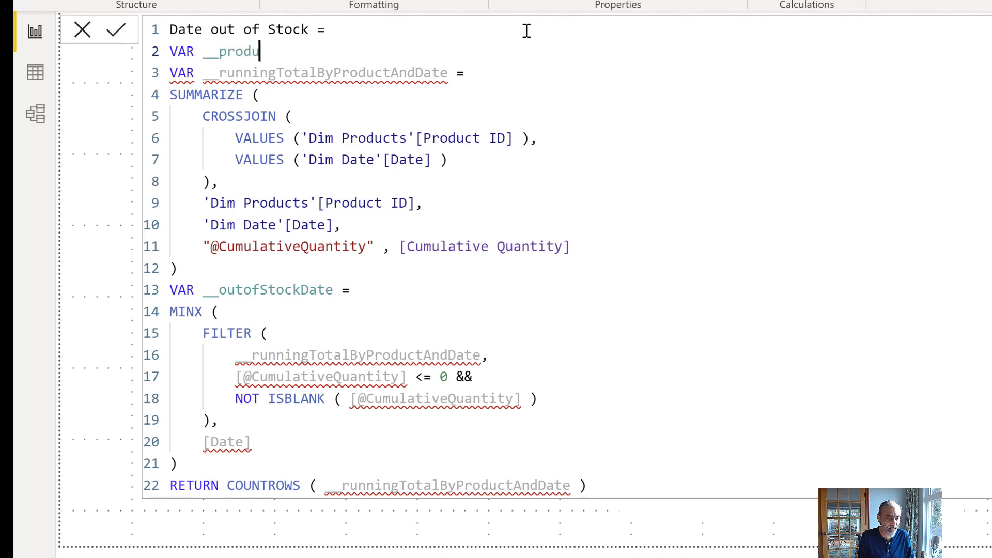
type("tLastTrana")
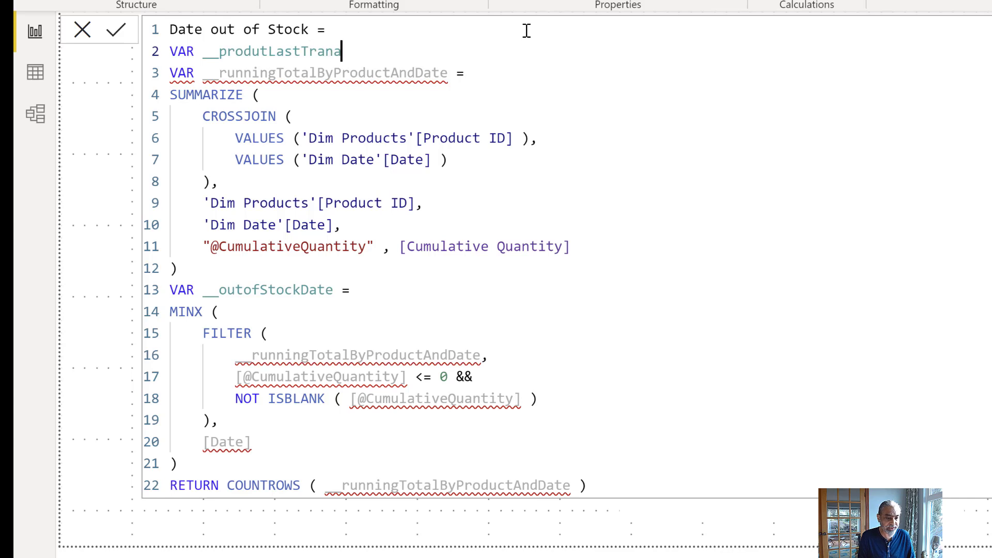
key("BackSpace")
type("sactionDate = ")
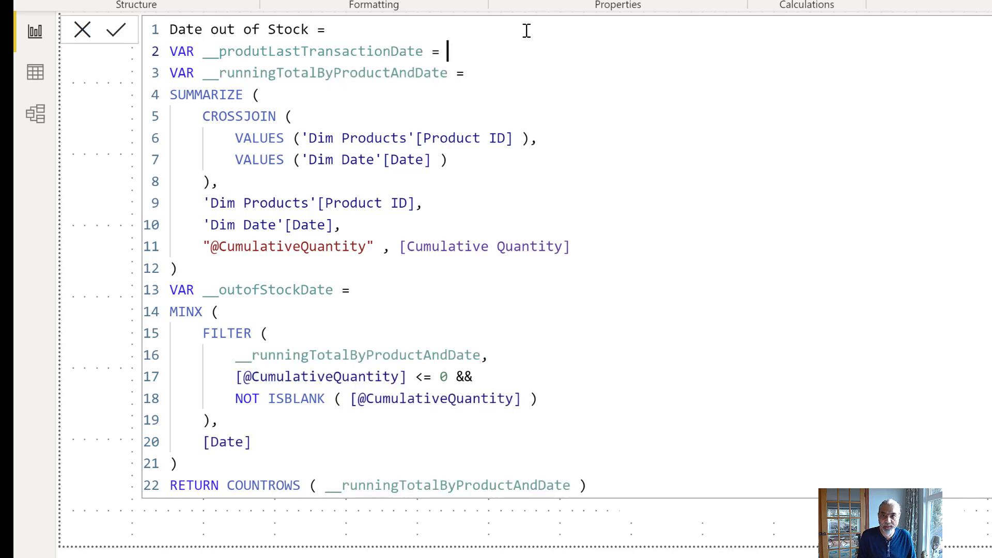
Step: Begin the variable's expression with CALCULATE ( MAX ( 'Fact Future Transactions'[Date] to take the latest transaction date
type("CALCUL")
key("Tab")
type("MA")
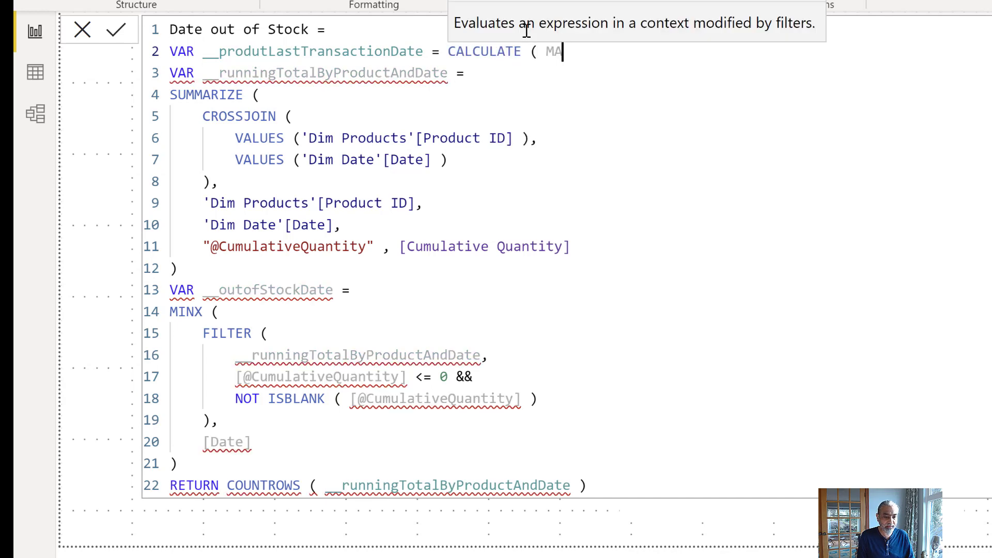
type("X")
key("Tab")
type("Fact")
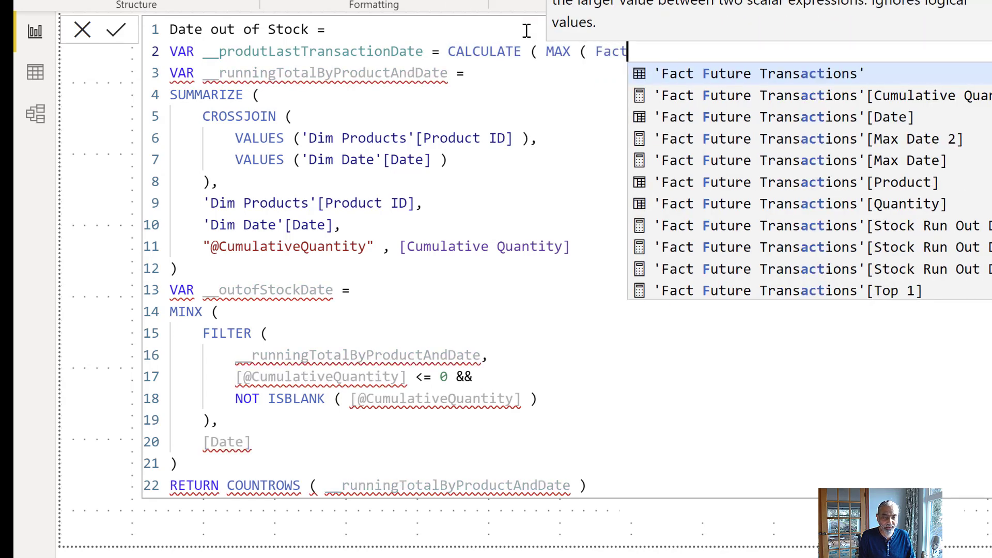
key("Down")
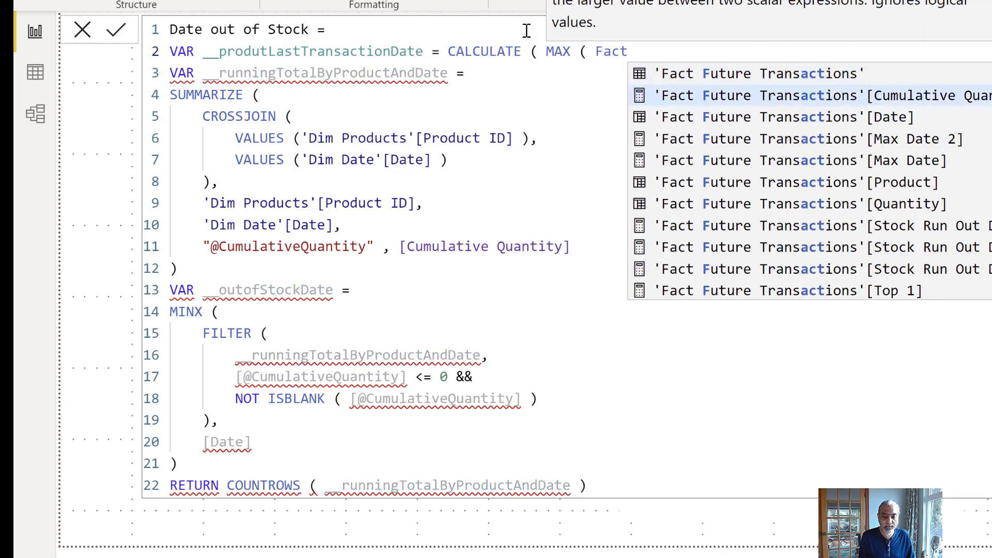
key("Down")
key("Tab")
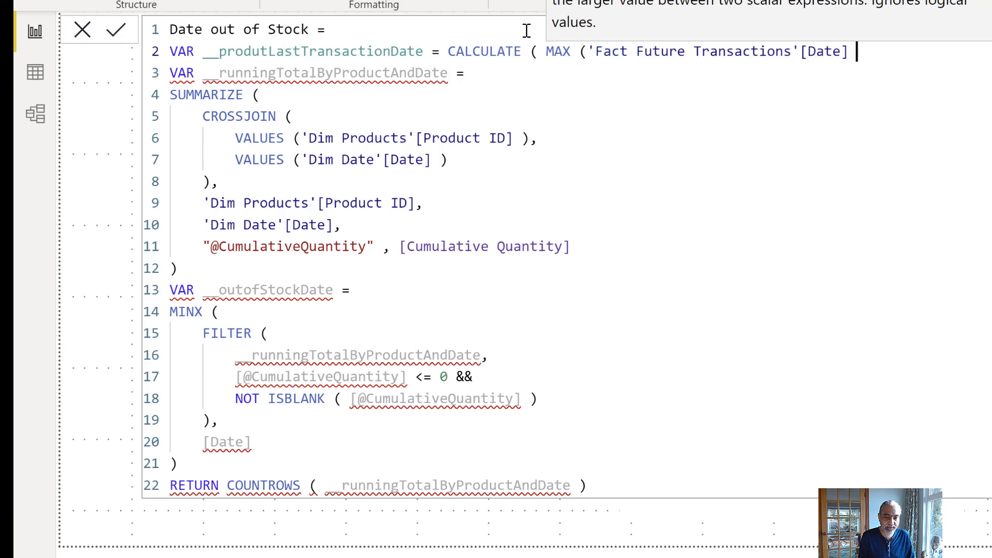
Step: Close the MAX function and complete the CALCULATE expression with REMOVEFILTERS ('Dim Date' ) as its filter
type("), REMOVE")
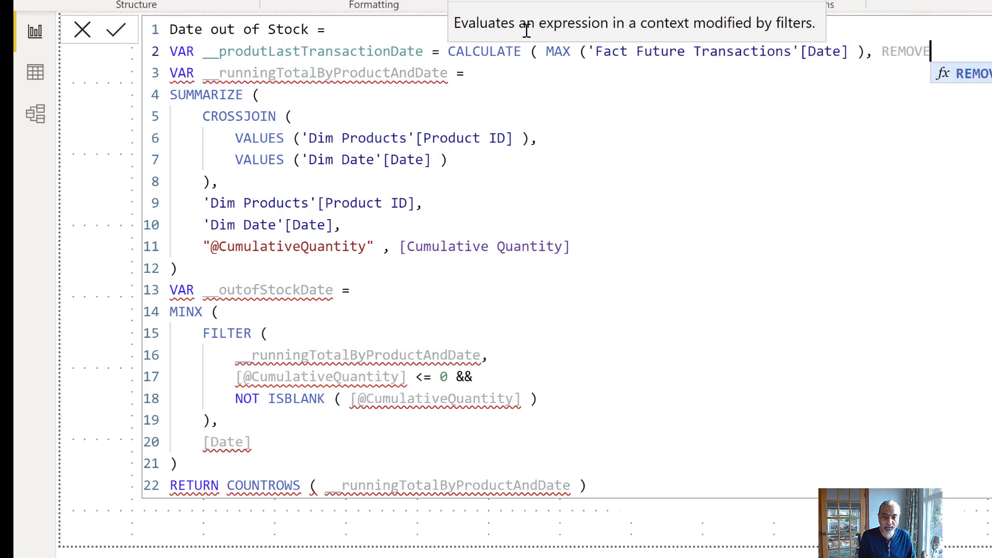
key("Tab")
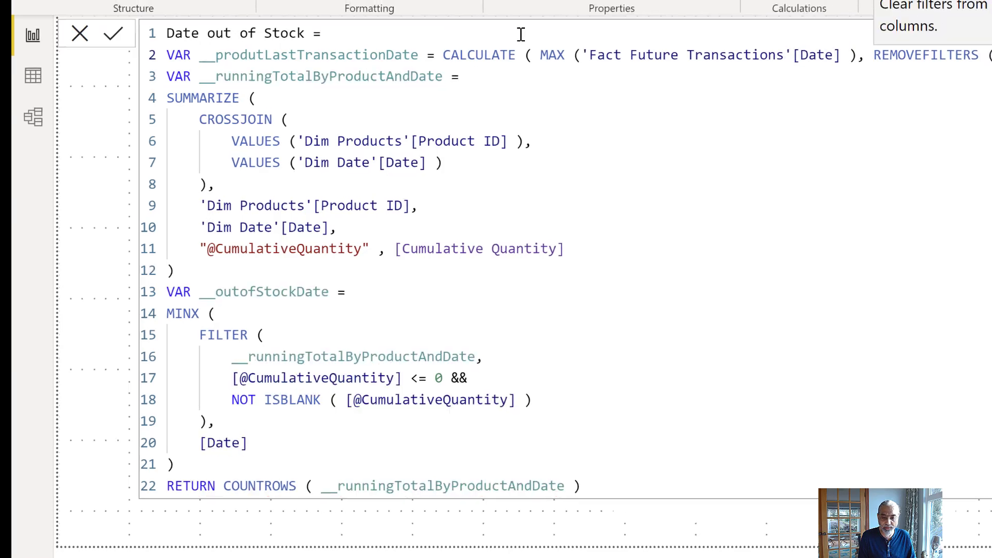
type("(")
key("Down")
key("Tab")
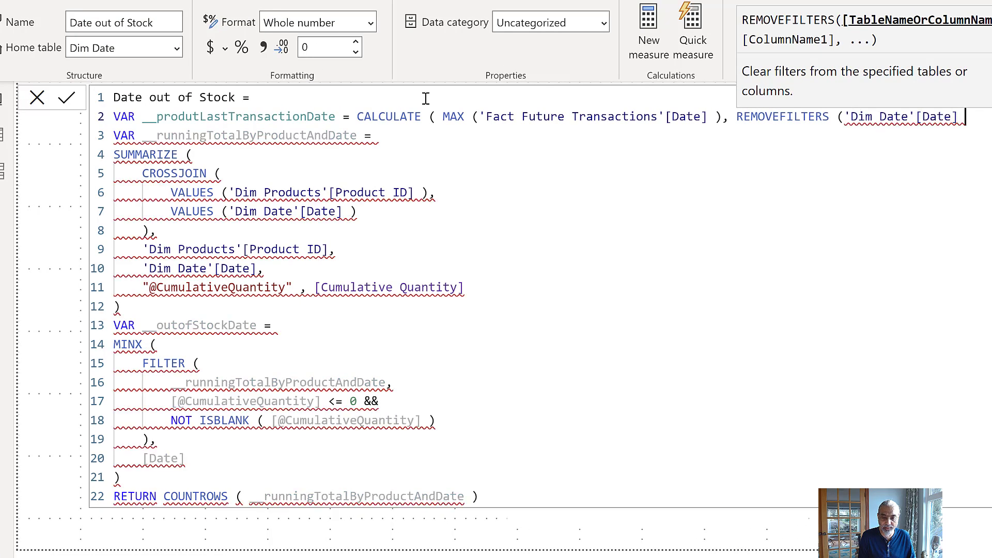
key("BackSpace")
key("BackSpace")
key("BackSpace")
key("BackSpace")
key("BackSpace")
key("BackSpace")
key("BackSpace")
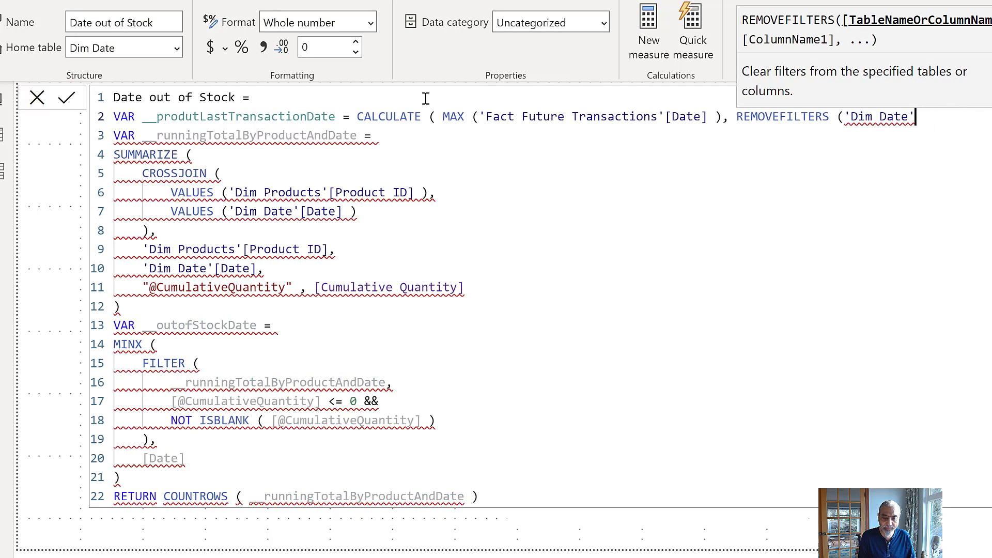
type(") )")
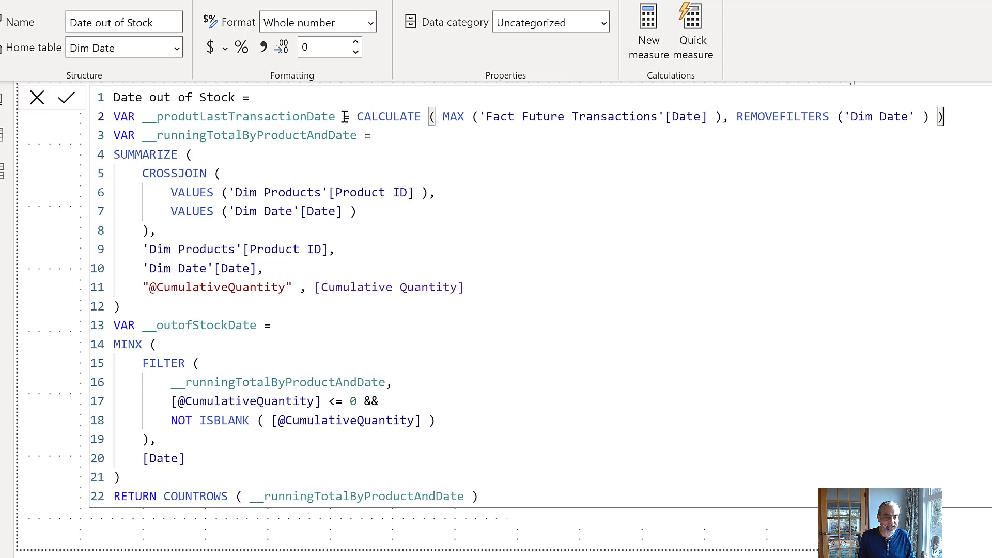
Step: Review the equivalent Max Date measure and add it to the Product ID table visual beside Date out of Stock
left_click_drag(944, 117, 106, 120)
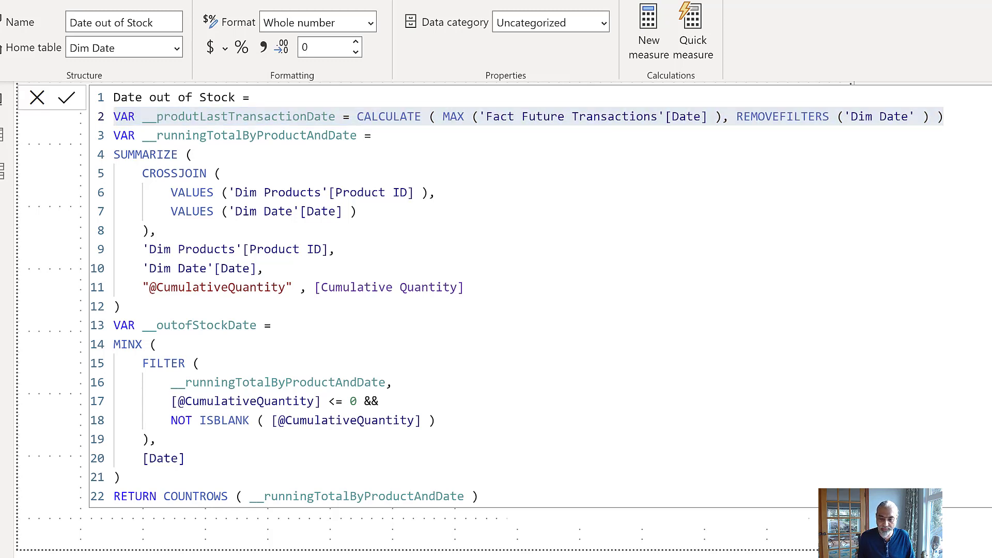
key("Left")
left_click(562, 538)
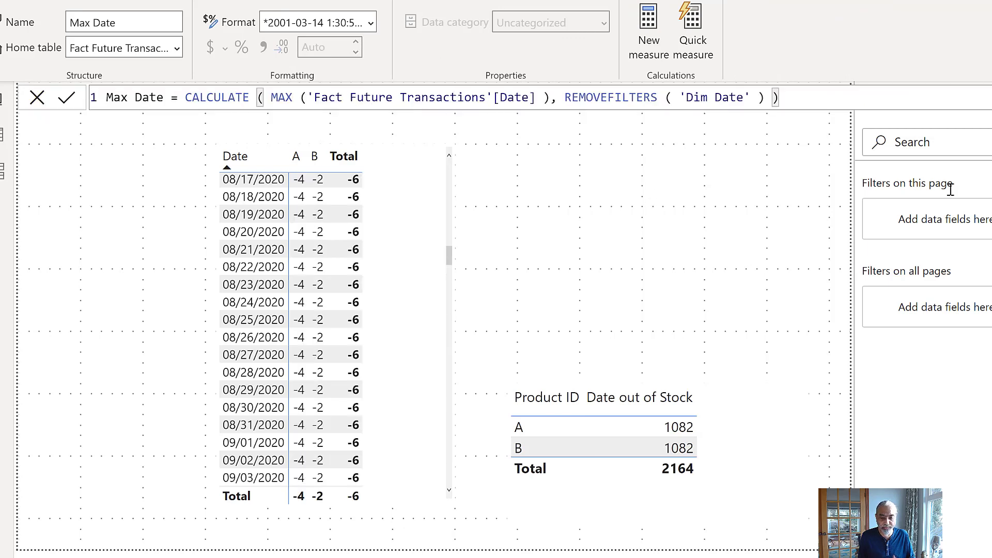
left_click_drag(987, 385, 736, 469)
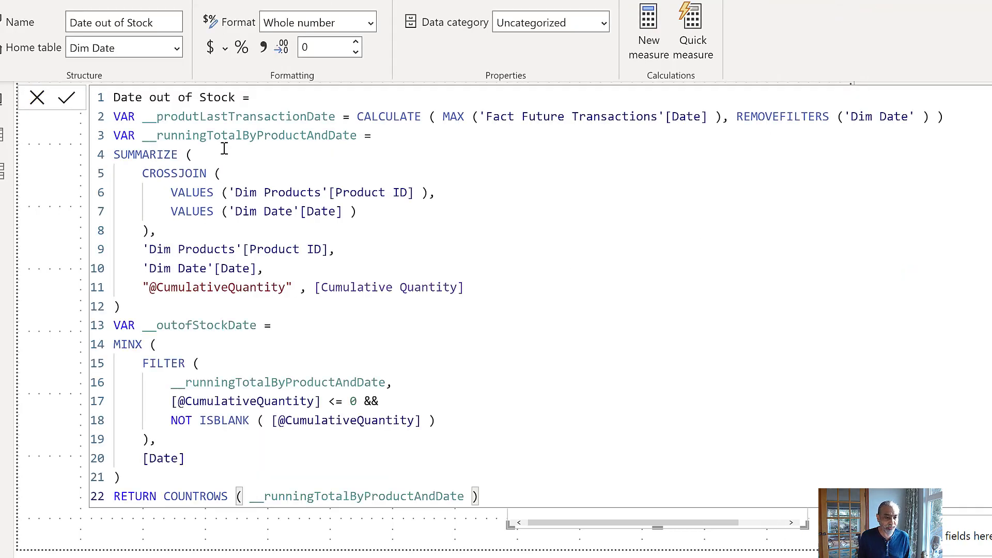
Step: Declare a variable __dates in the Date out of Stock measure, directly below __produtLastTransactionDate
left_click(171, 211)
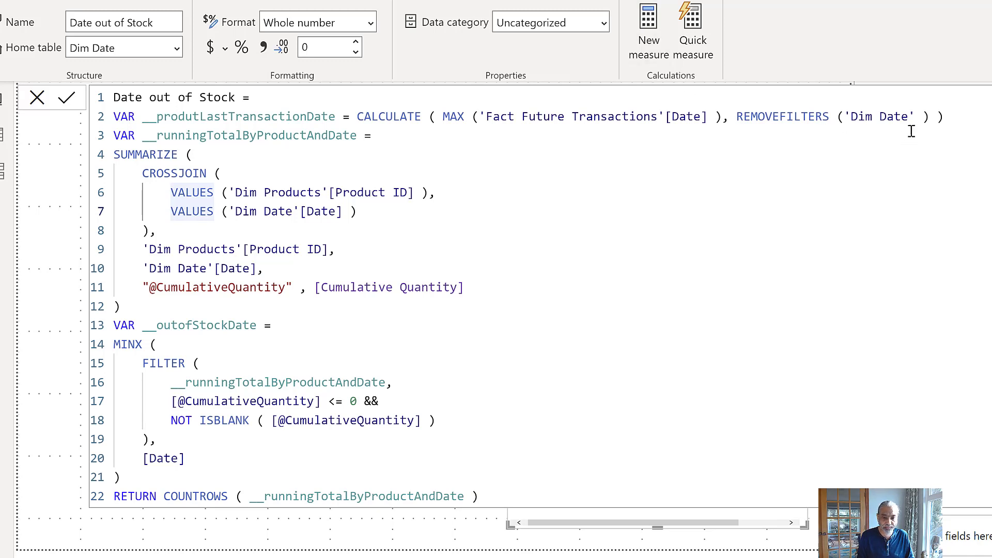
left_click(954, 116)
key("Return")
type("VAR")
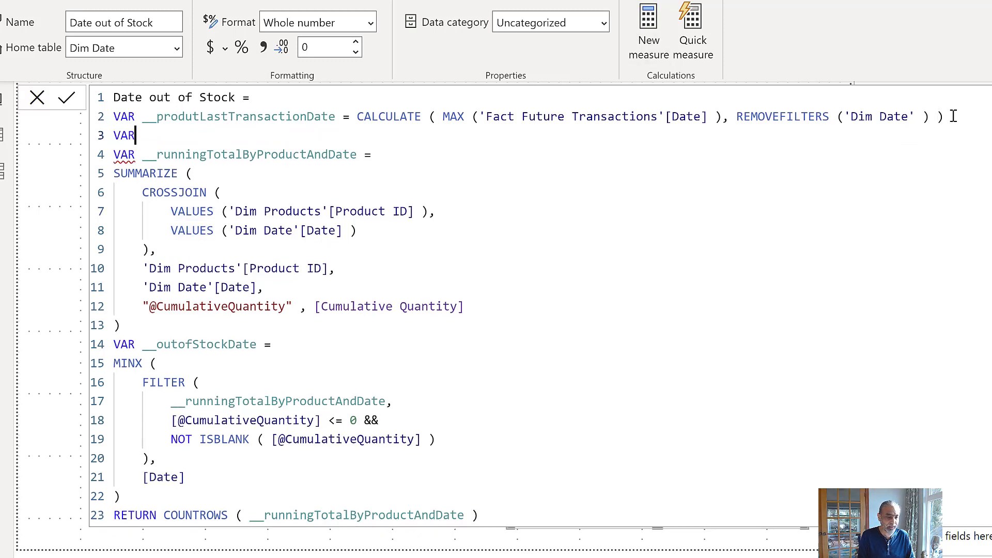
type(" __date")
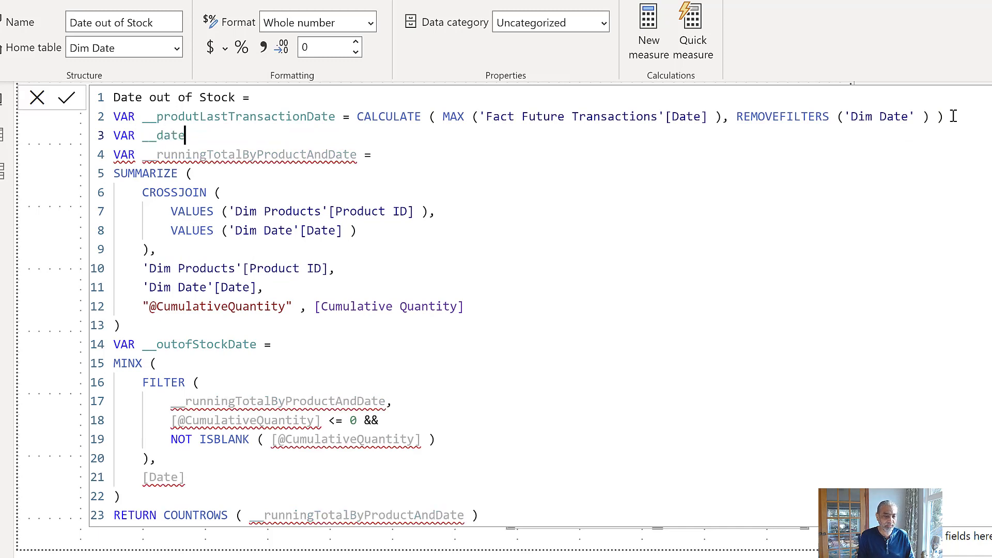
type("s = ")
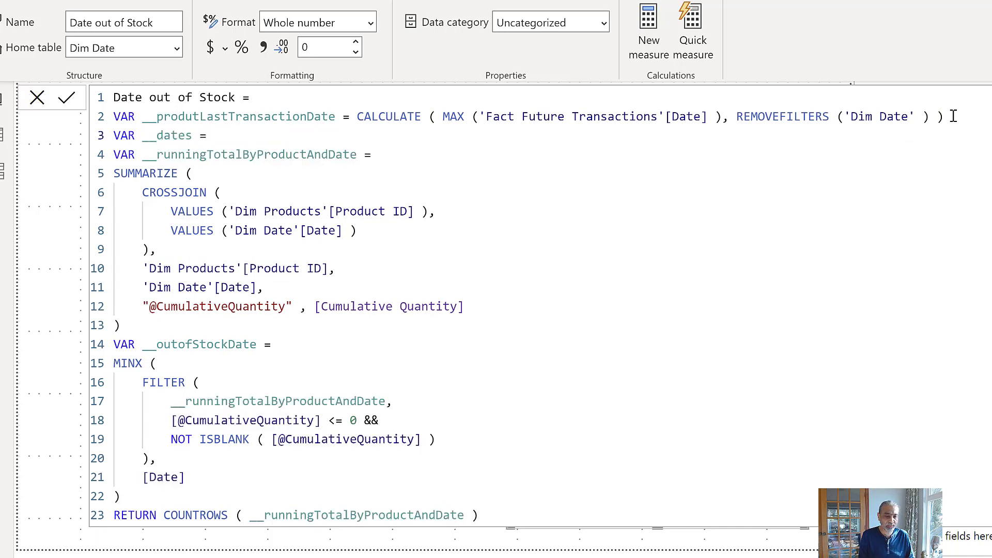
Step: Begin the __dates expression with CALCULATETABLE ( VALUES ( 'Dim Date'[Date] ), and add the missing space after the VALUES parenthesis
type("CALCULATE")
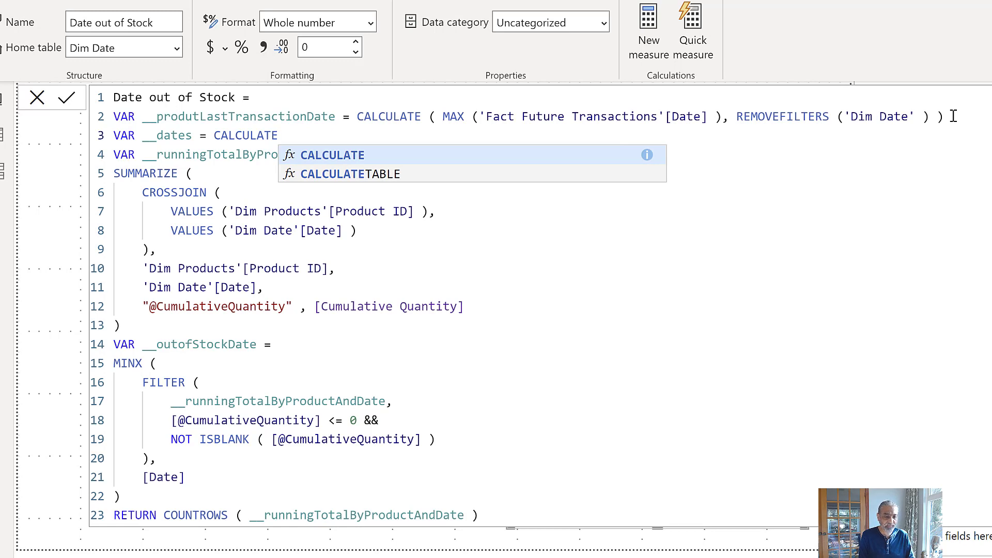
type("T")
key("Tab")
type("( VA")
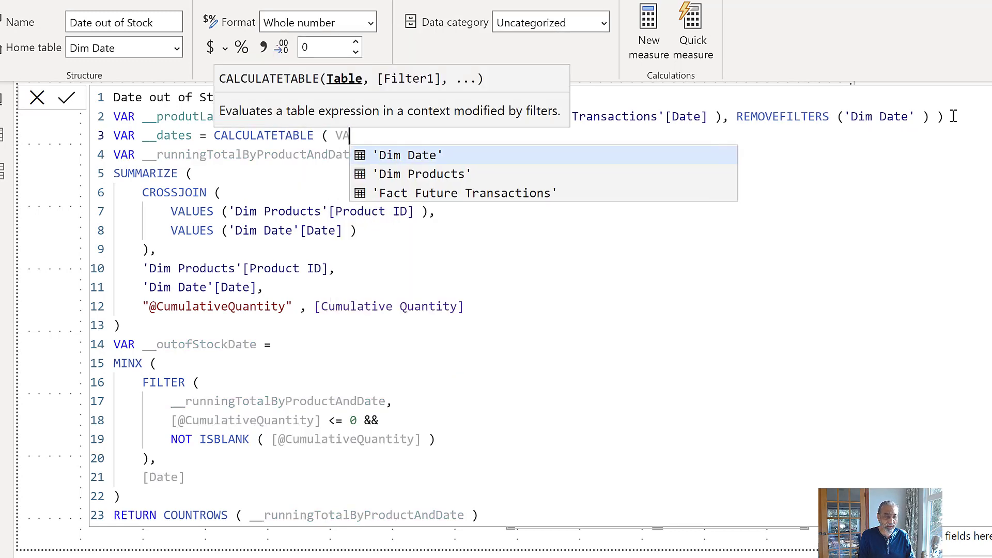
type("LUES ( ")
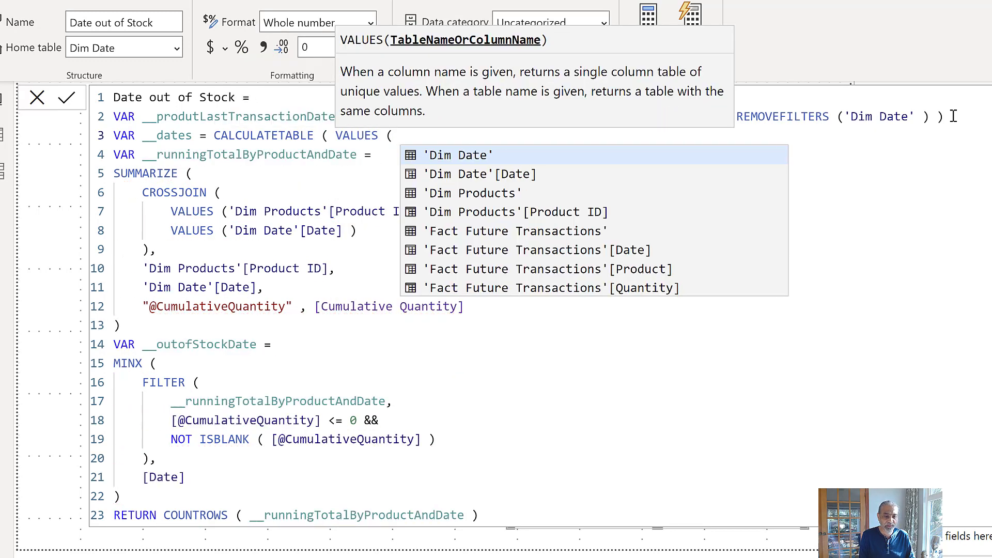
type("'Dim Date'[Date] ),")
key("Left")
key("Left")
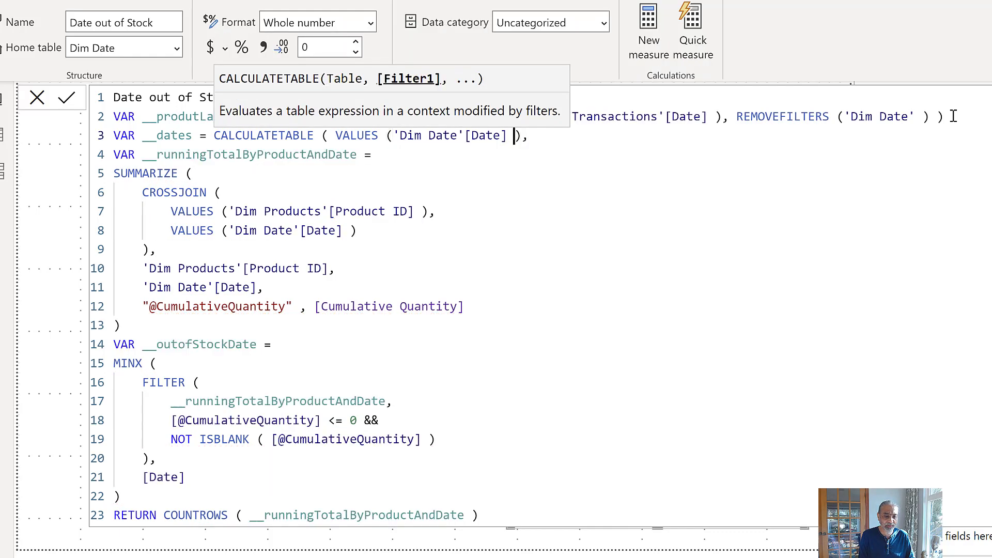
key("Left")
key("Left")
key("Left")
key("Left")
key("Left")
key("Left")
key("Left")
key("Left")
key("Left")
key("Left")
key("Left")
key("Left")
key("Left")
key("Left")
key("Left")
key("Left")
key("Left")
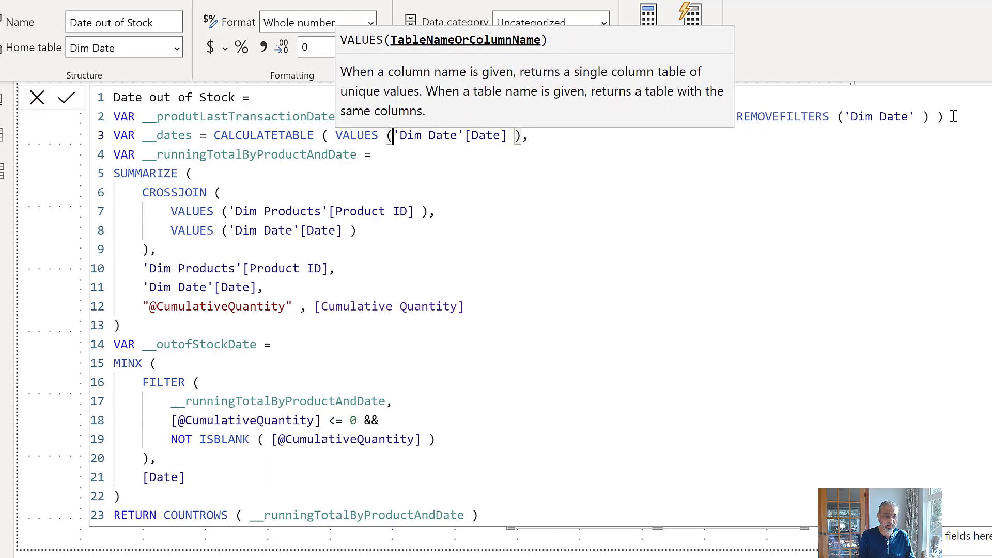
key("ctrl+Right")
key("ctrl+Right")
key("ctrl+Right")
key("ctrl+Right")
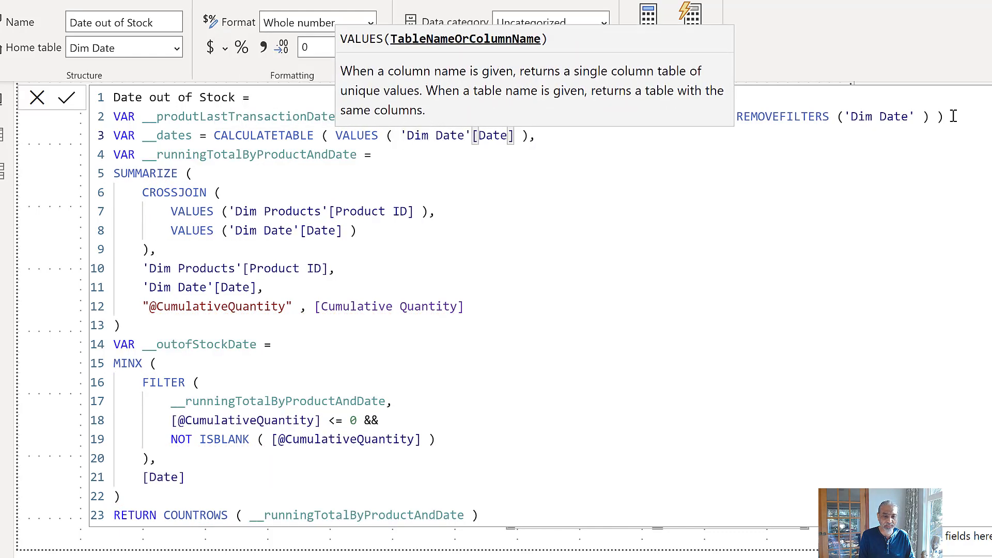
key("End")
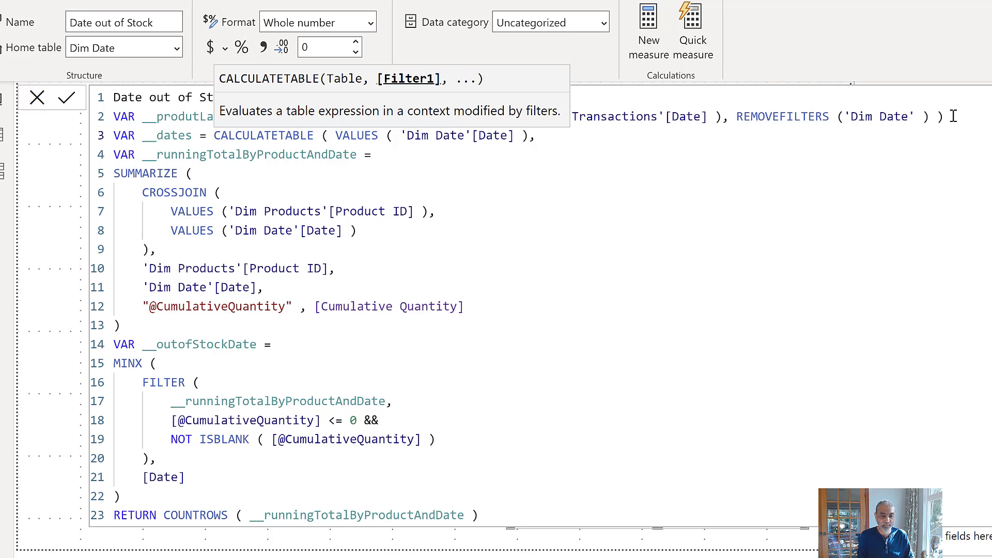
Step: Add the filter 'Dim Date'[Date] <= __produtLastTransactionDate and close the CALCULATETABLE expression
type("'Dim")
key("Down")
key("Tab")
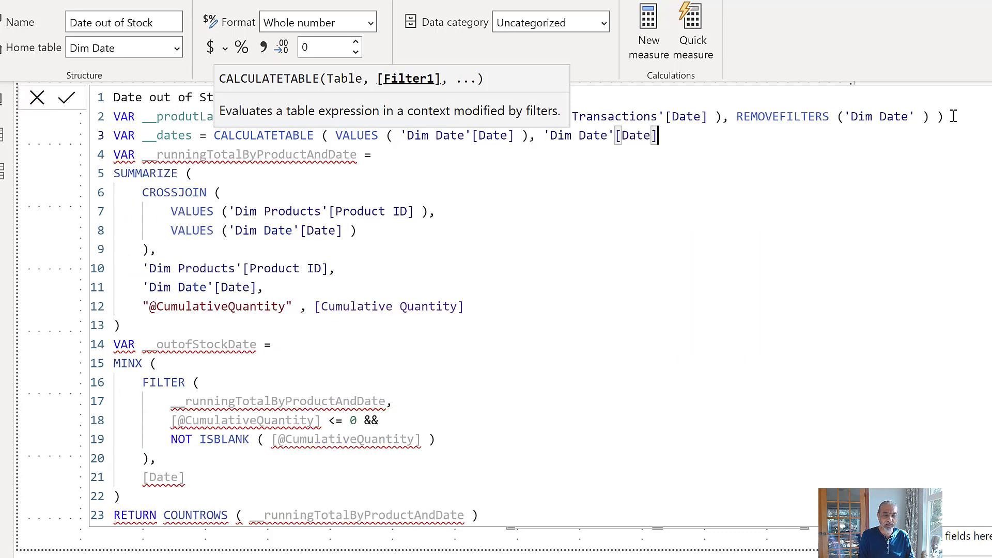
type("<= __")
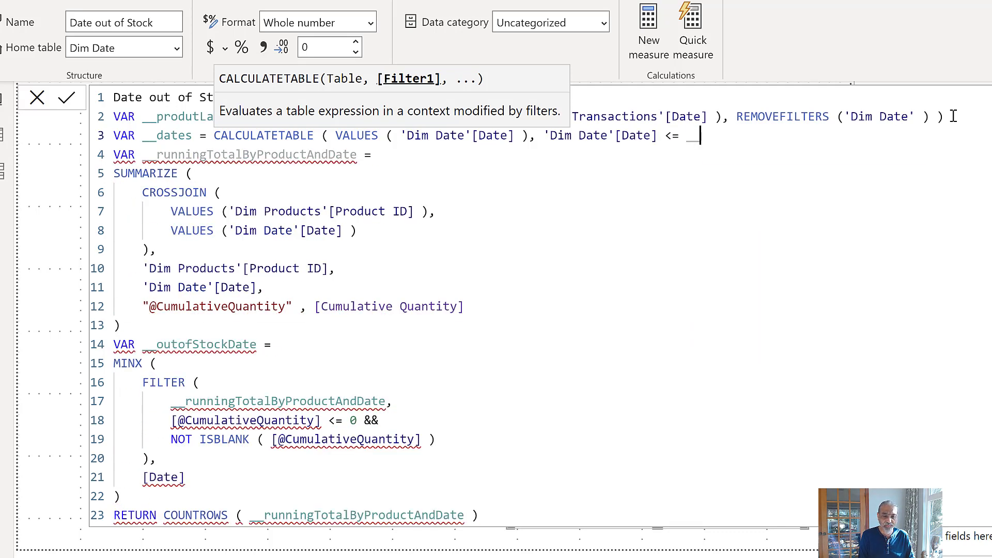
type("pro")
key("Tab")
type(")")
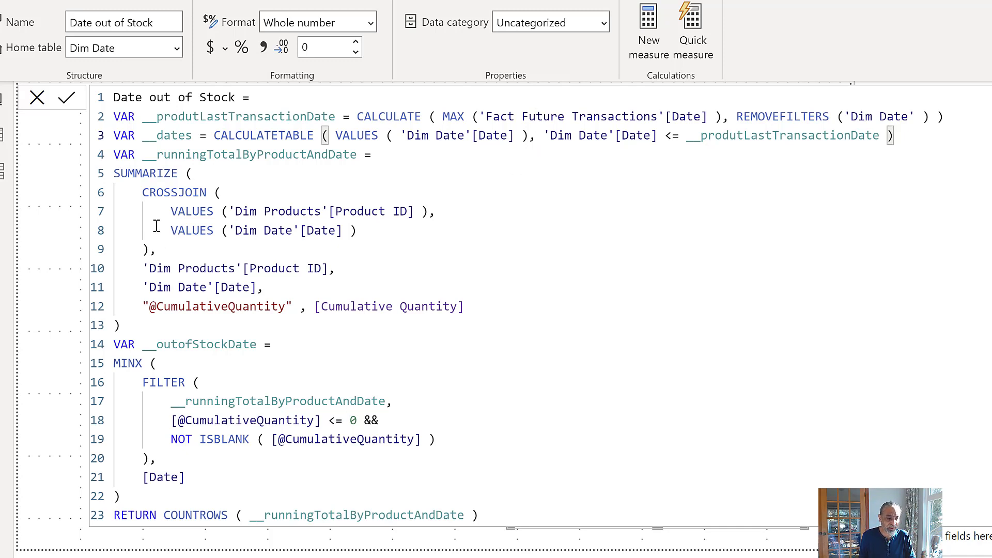
Step: Replace VALUES ('Dim Date'[Date] ) inside the CROSSJOIN with __dates and commit the Date out of Stock measure
double_click(170, 135)
key("ctrl+c")
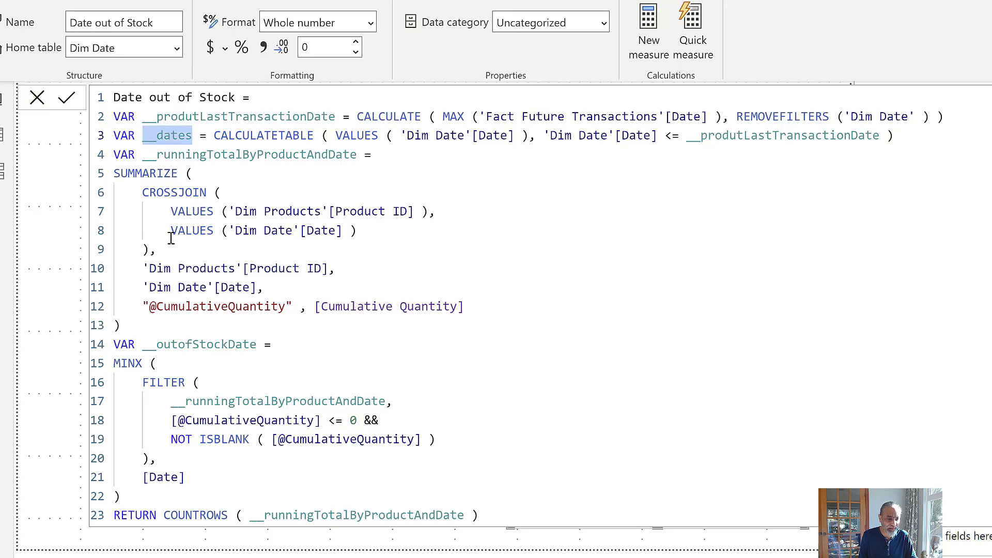
left_click_drag(170, 231, 357, 231)
key("ctrl+v")
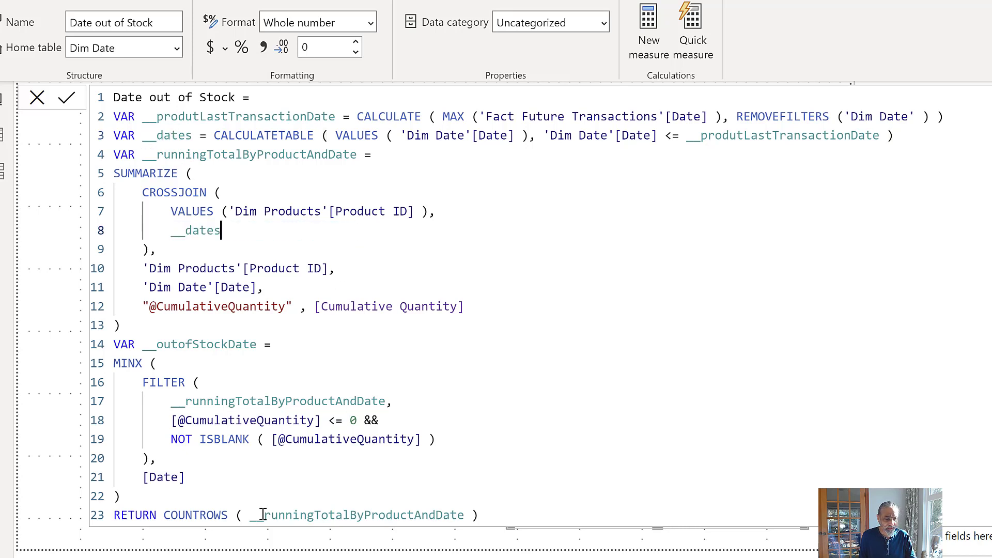
left_click(66, 99)
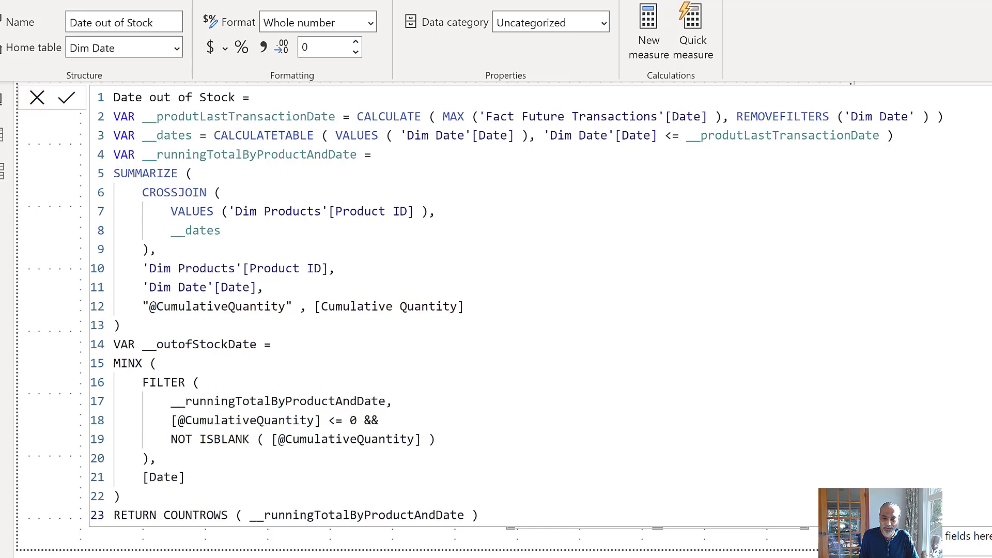
Step: Duplicate the __produtLastTransactionDate variable line directly above the original in the Date out of Stock measure
left_click(478, 515)
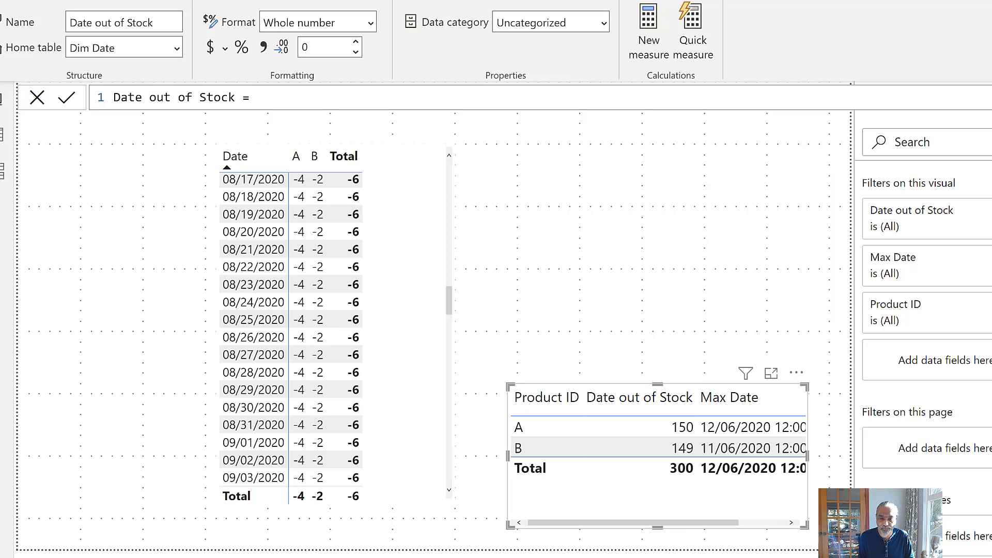
left_click(388, 92)
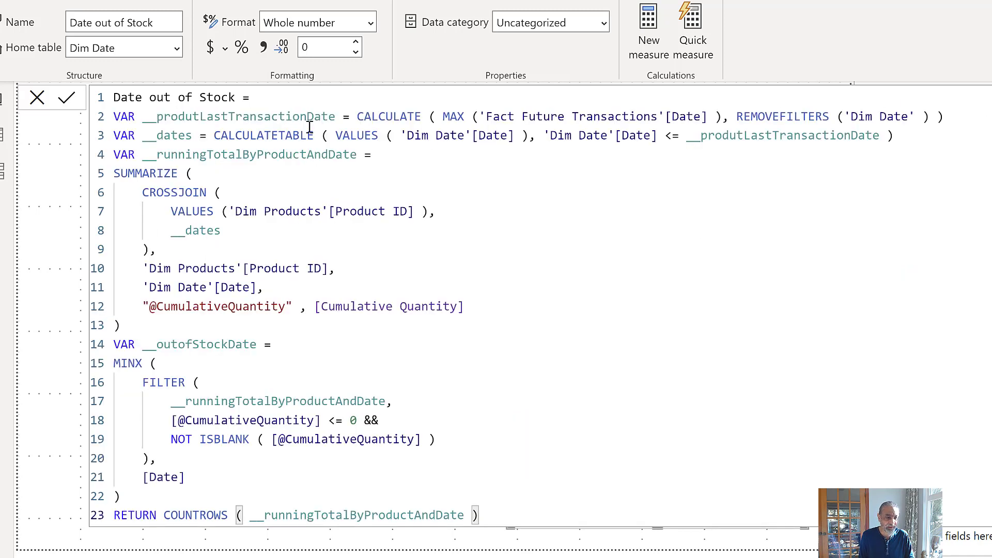
left_click(431, 93)
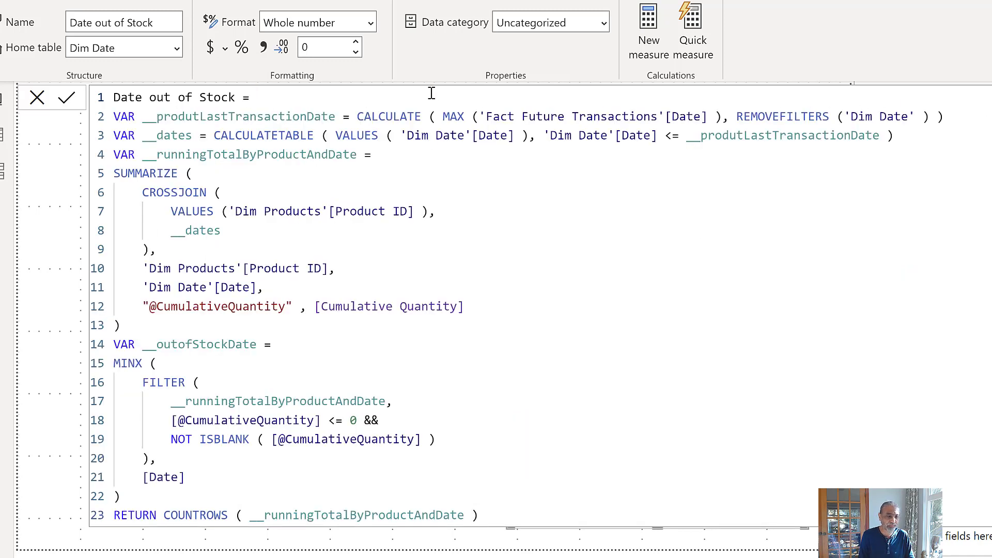
key("shift+Return")
key("shift+Down")
key("shift+Down")
key("ctrl+c")
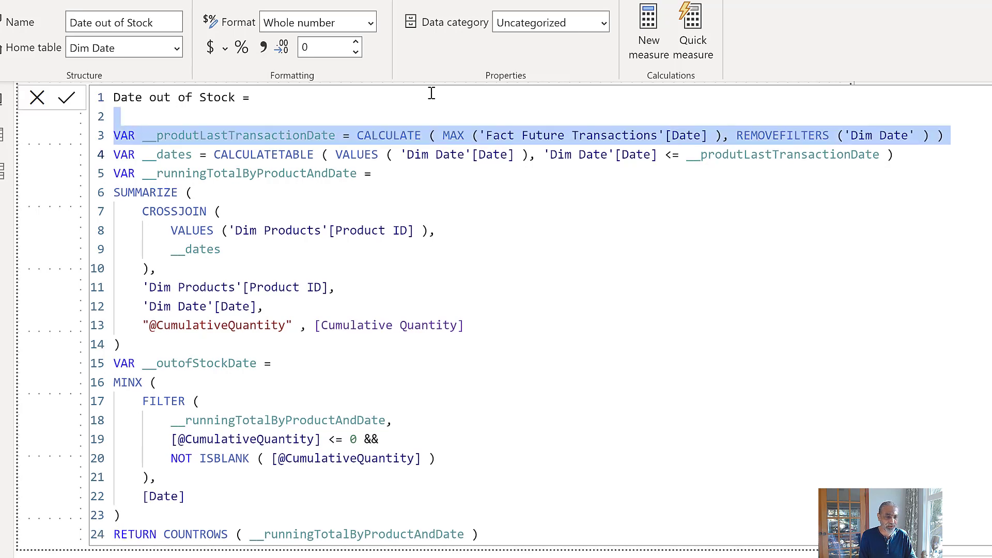
key("shift+Up")
key("shift+Up")
key("ctrl+v")
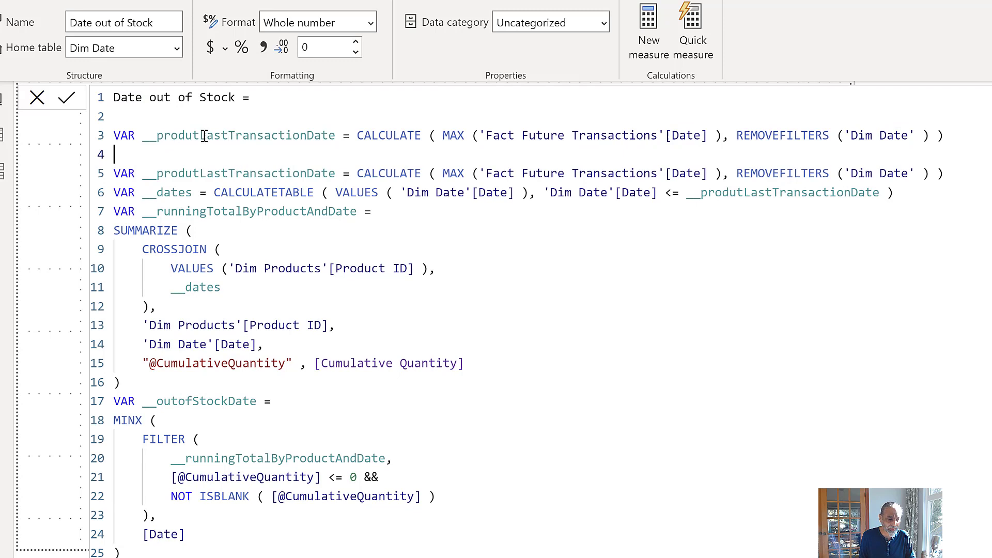
Step: Rename the upper copy to __produtFirstTransactionDate, change its MAX to MIN, and remove the blank lines around it
left_click_drag(200, 136, 231, 136)
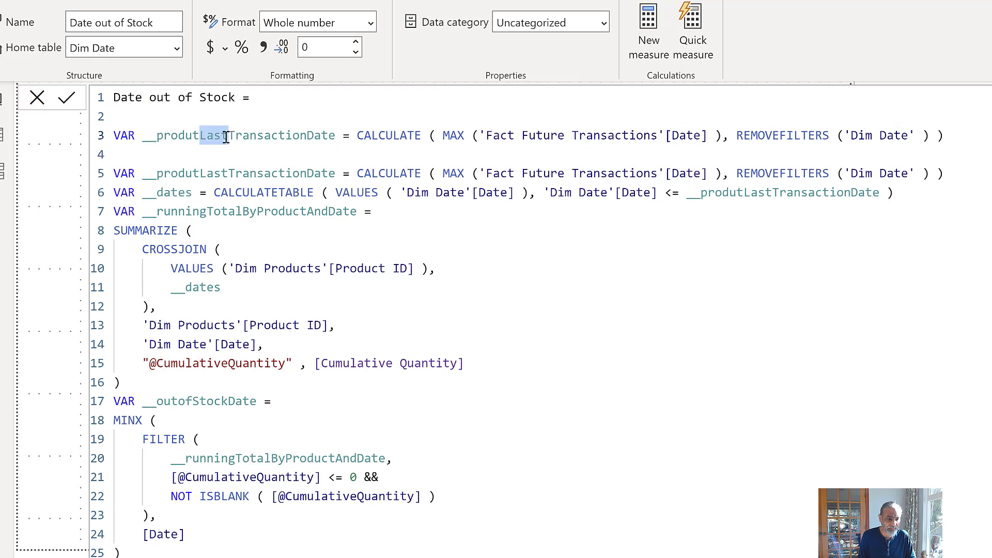
type("First")
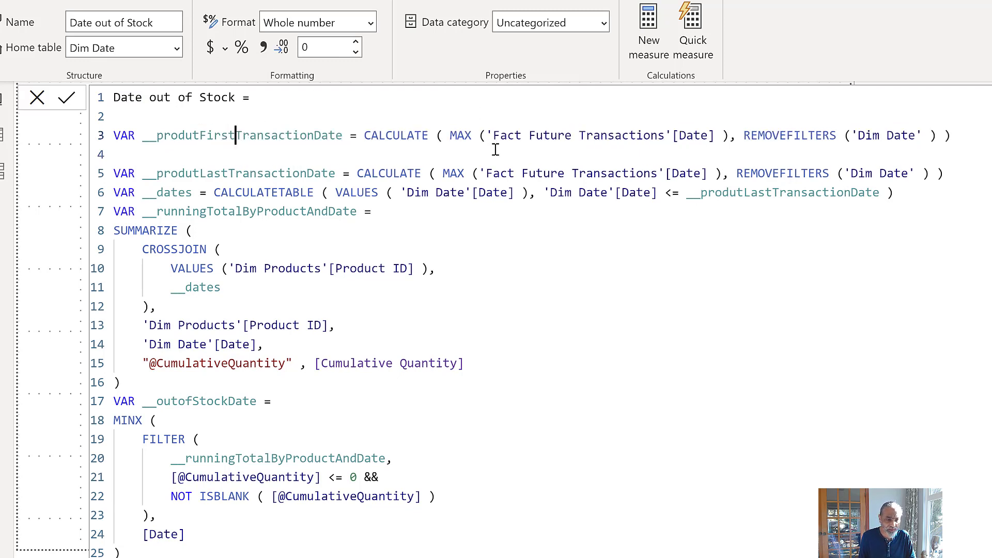
double_click(459, 136)
type("MIN")
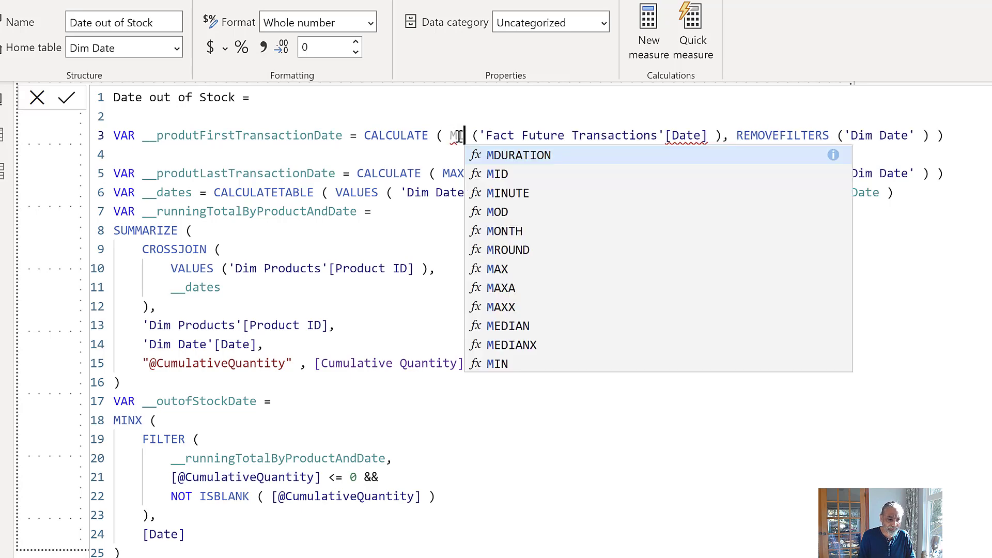
left_click(469, 113)
key("Delete")
key("Down")
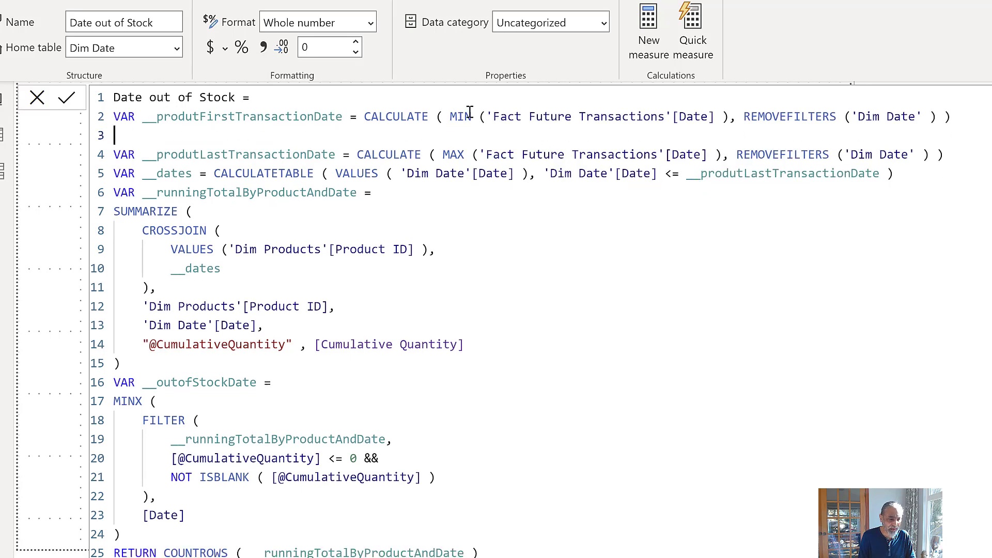
key("Delete")
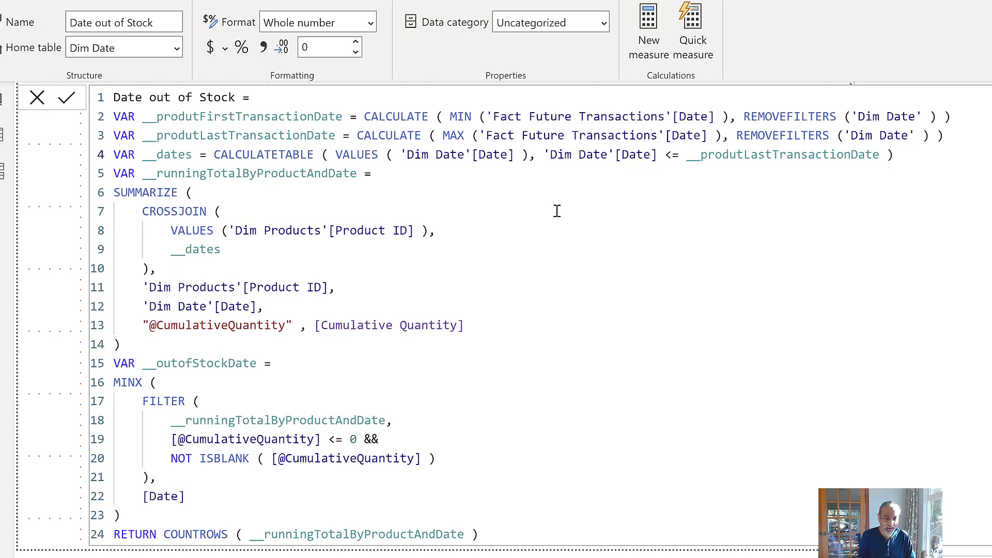
Step: Put CALCULATETABLE ( and its VALUES argument on separate lines beneath VAR __dates =
key("Down")
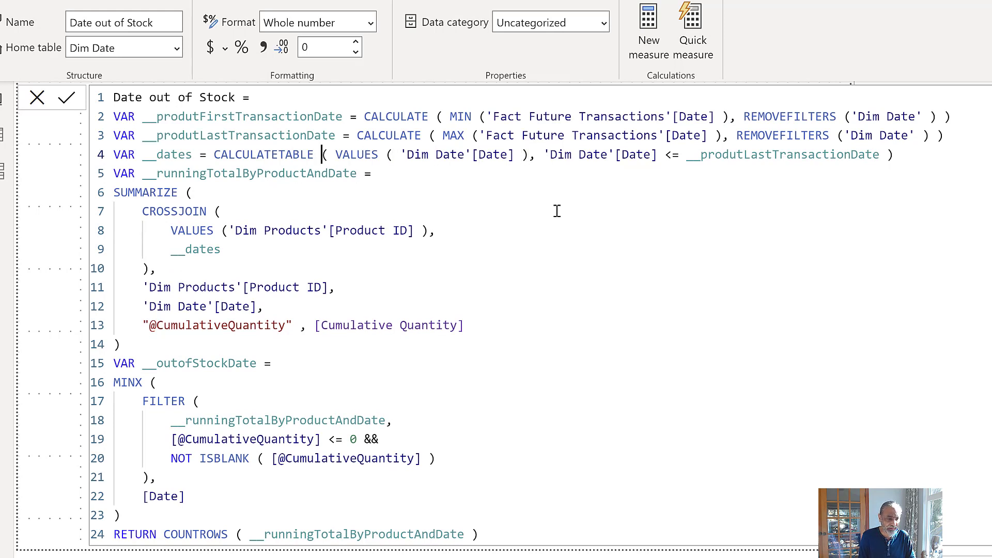
key("ctrl+Left")
key("ctrl+Left")
key("ctrl+Left")
key("ctrl+Left")
key("ctrl+Right")
key("ctrl+Right")
key("ctrl+Left")
key("Return")
key("ctrl+Right")
key("ctrl+Right")
key("Right")
key("Return")
key("ctrl+Right")
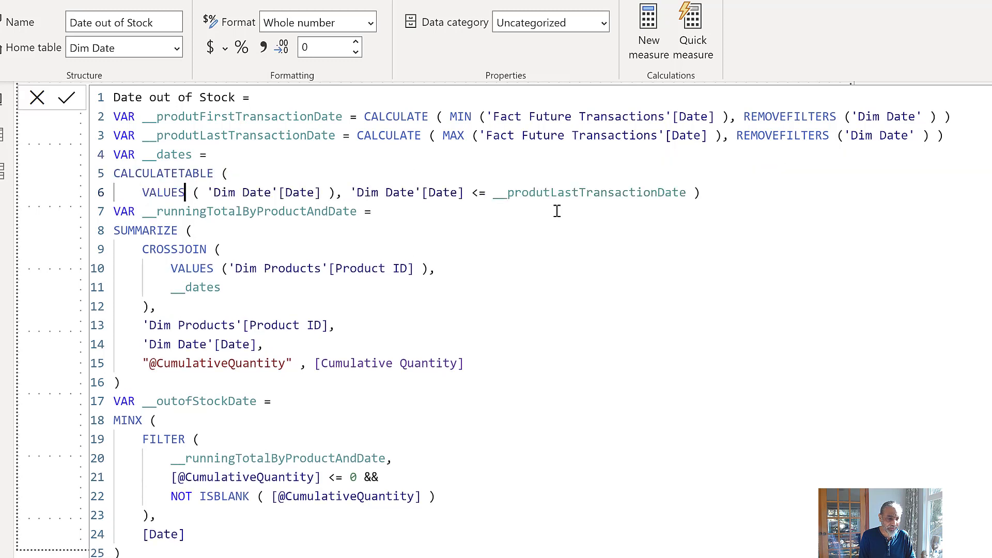
Step: Move the filter 'Dim Date'[Date] <= __produtLastTransactionDate onto its own line below the VALUES argument
key("ctrl+Right")
key("ctrl+Right")
key("ctrl+Right")
key("ctrl+Right")
key("ctrl+Right")
key("ctrl+Right")
key("ctrl+Right")
key("ctrl+Right")
key("ctrl+Left")
key("Left")
key("Return")
key("Left")
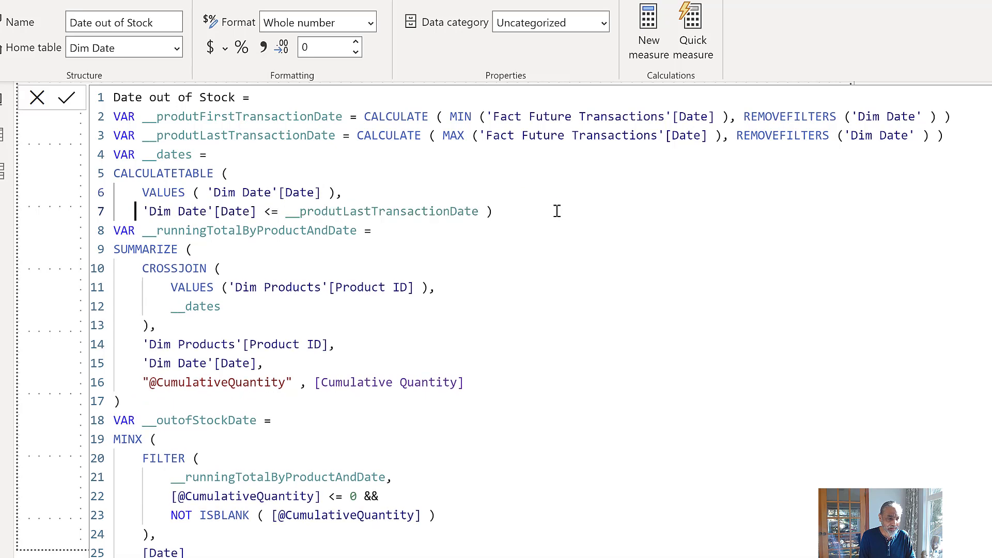
key("ctrl+Left")
key("ctrl+Left")
Step: Add the filter 'Dim Date'[Date] >= __produtFirstTransactionDate, on a new line between the VALUES argument and the last-date filter
key("End")
key("Return")
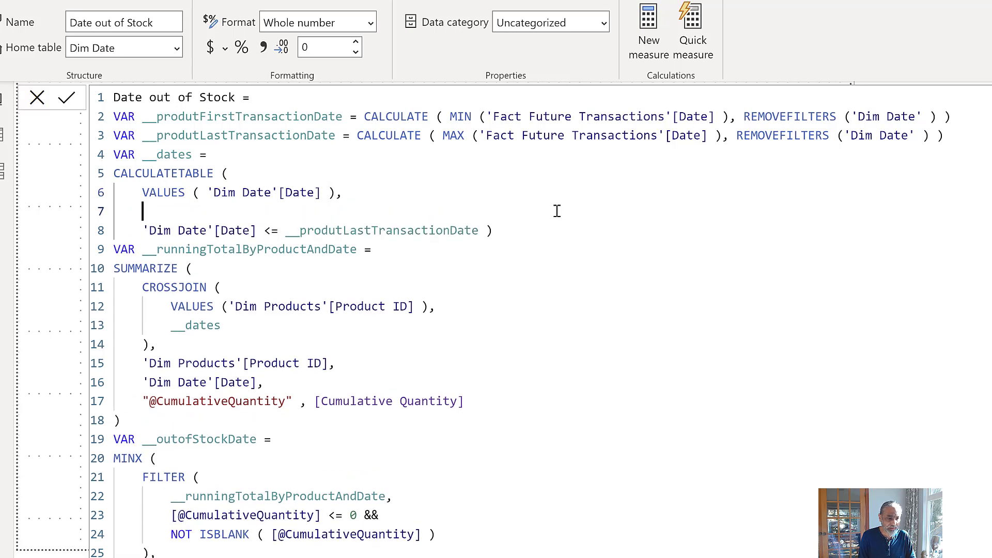
type("'Dim")
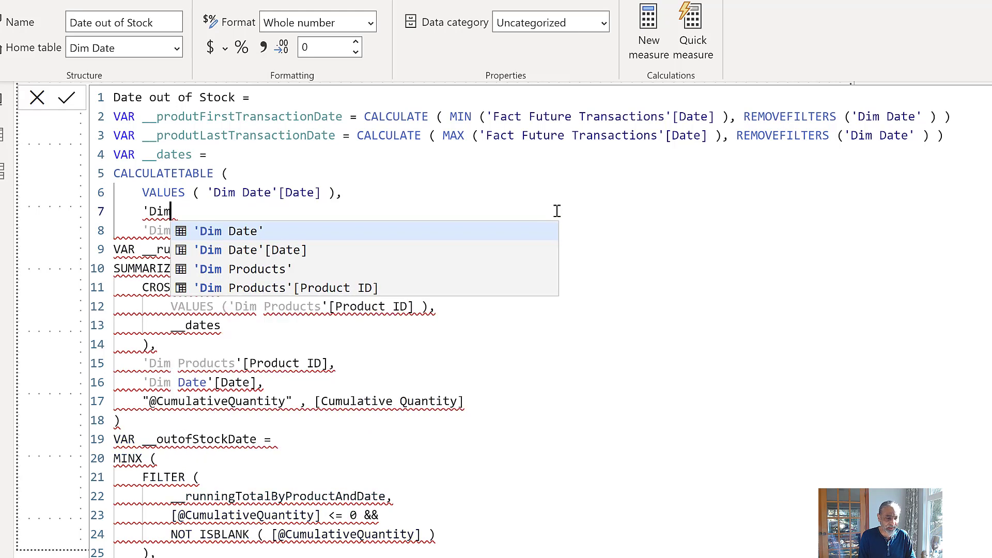
key("Down")
key("Tab")
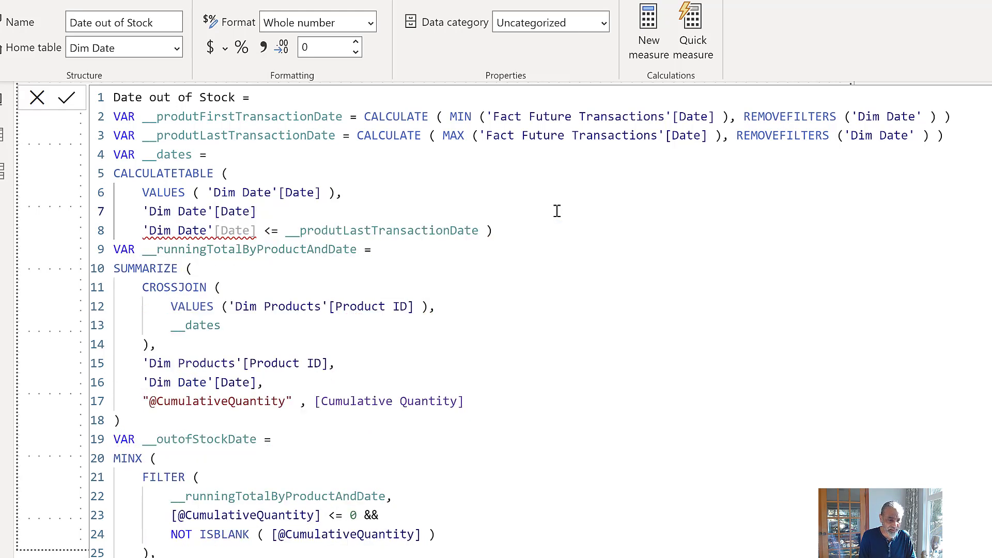
type(">= ")
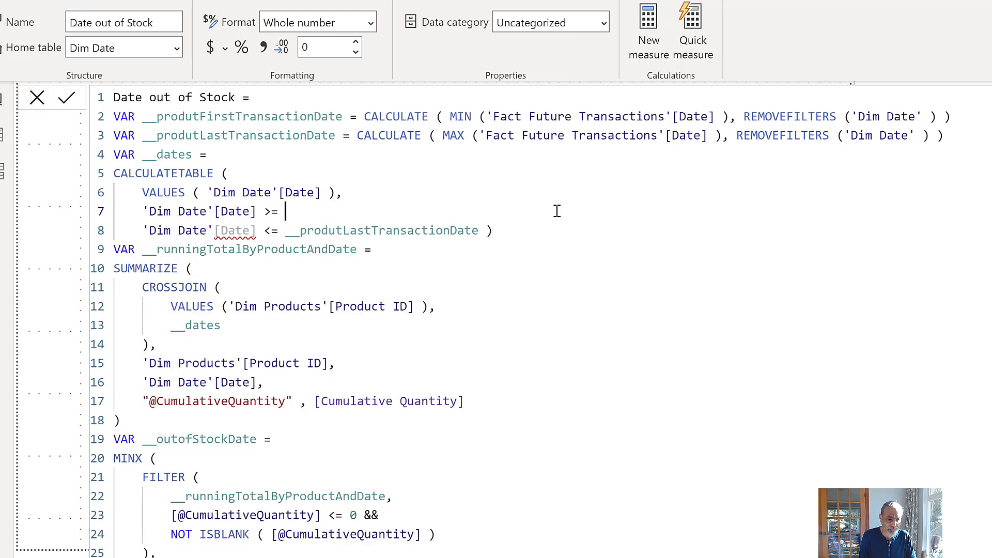
type("__pr")
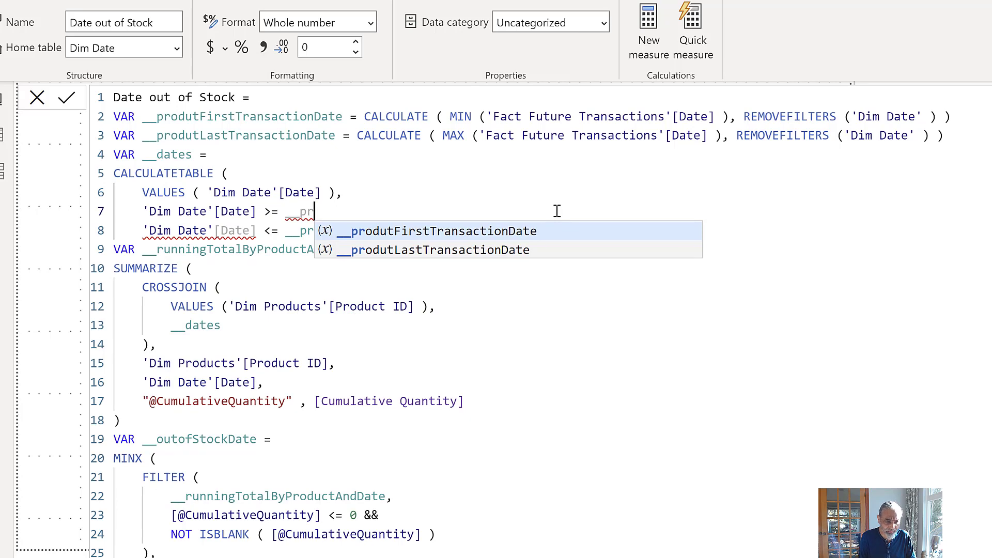
key("Tab")
type(",")
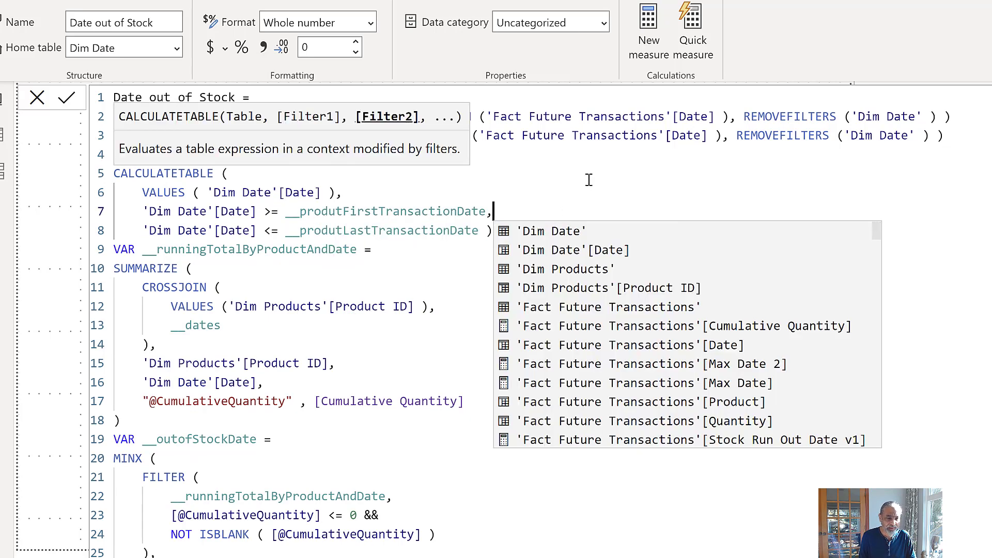
key("Escape")
Step: Move the closing parenthesis of CALCULATETABLE onto its own line and commit the Date out of Stock measure
left_click(486, 231)
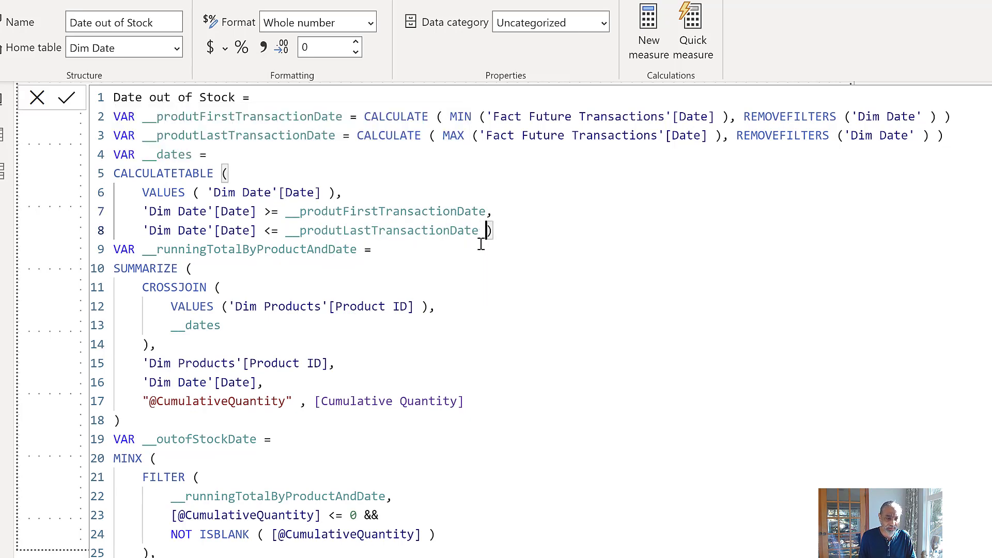
key("Return")
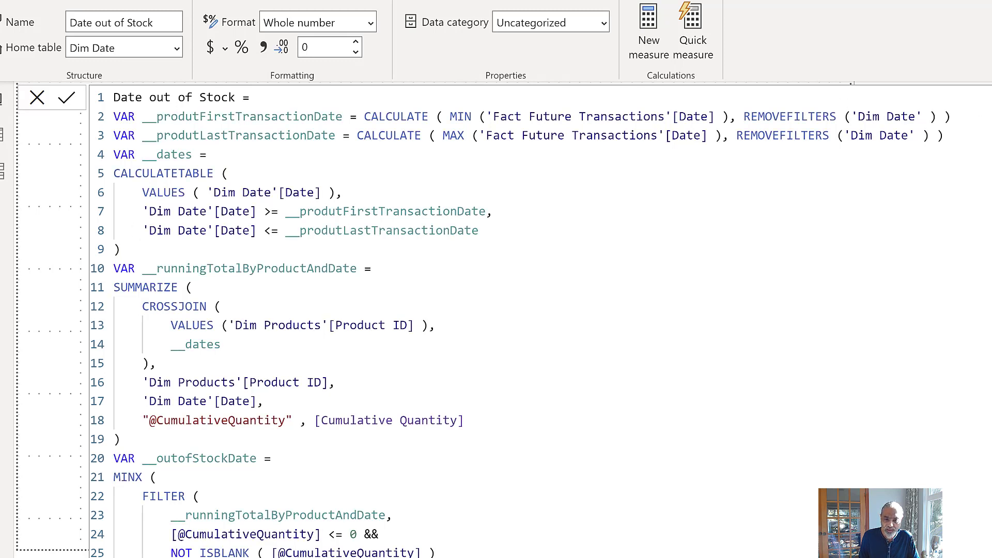
left_click(990, 97)
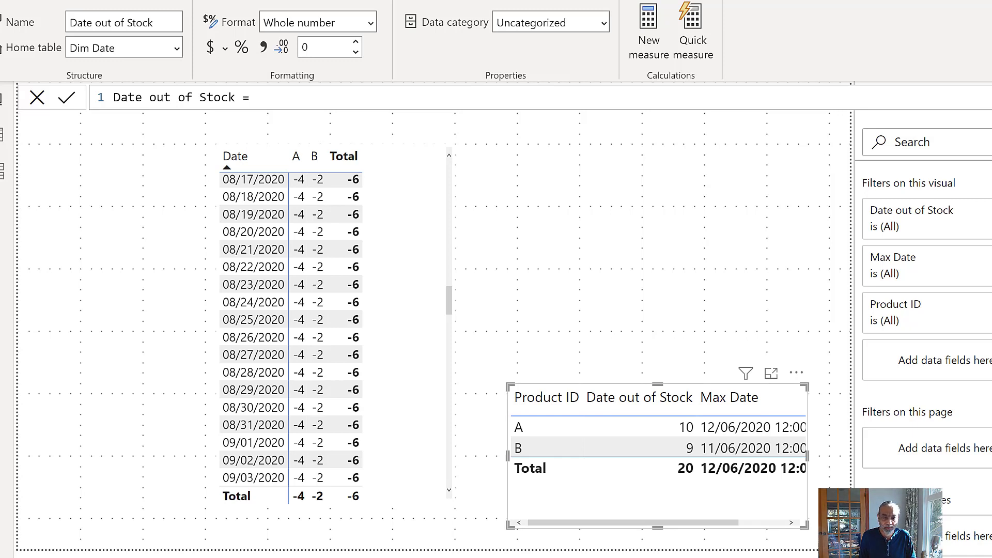
Step: Make the measure return __outofStockDate instead of the row count of __runningTotalByProductAndDate, and commit it
left_click(982, 98)
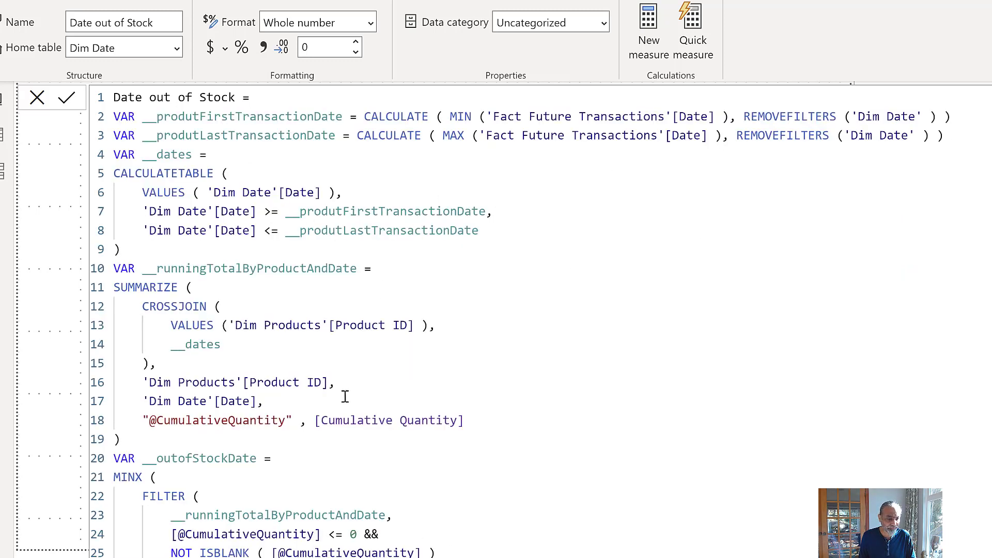
left_click(154, 458)
left_click(278, 447, "shift")
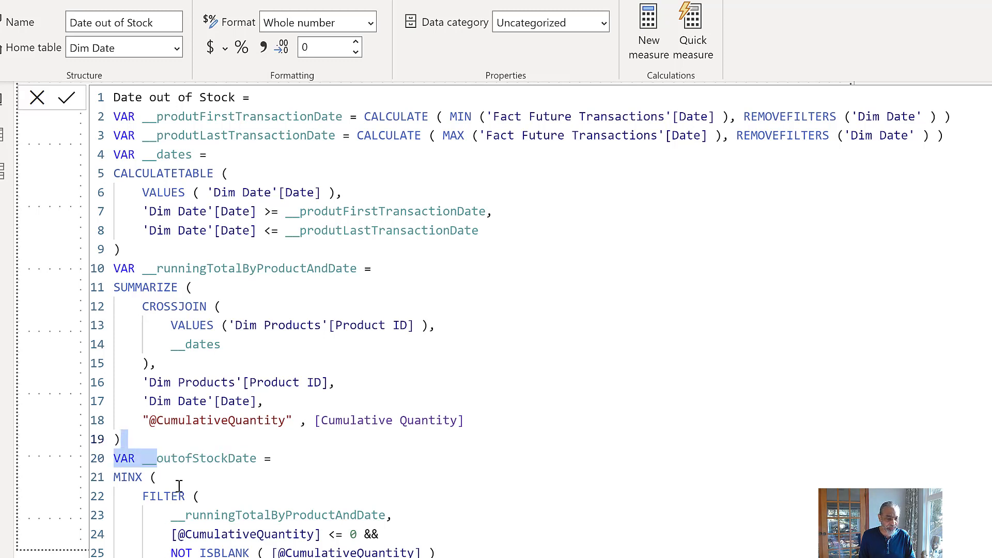
double_click(194, 458)
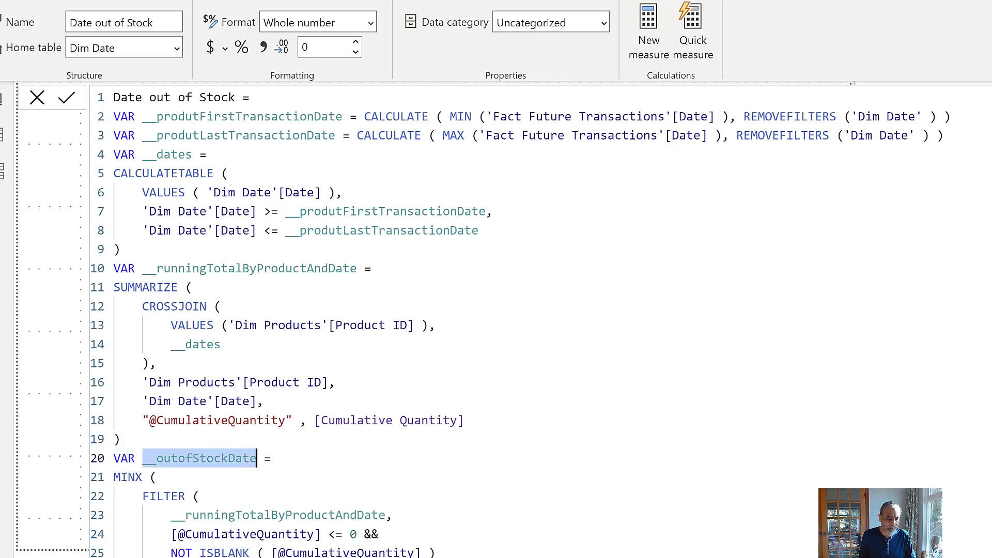
left_click(194, 459)
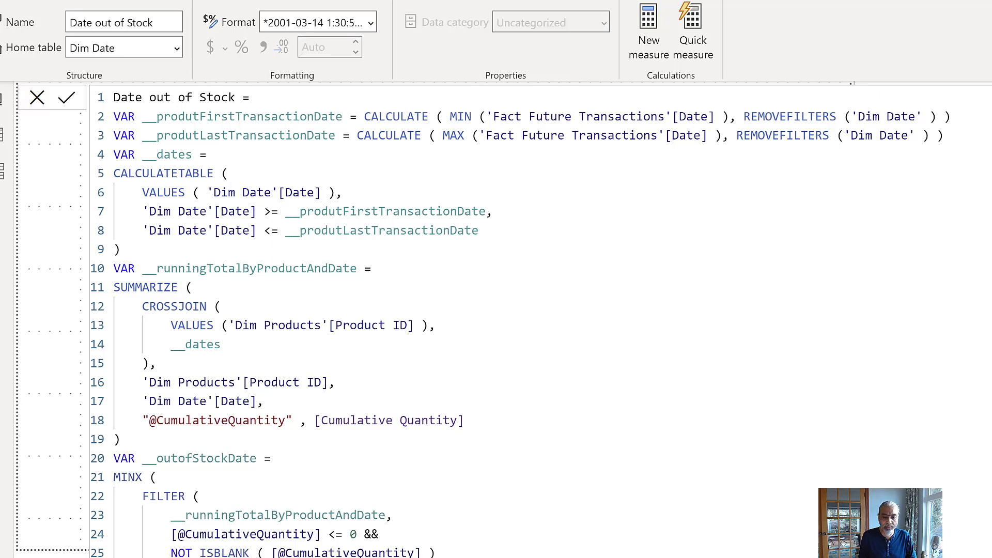
left_click(641, 427)
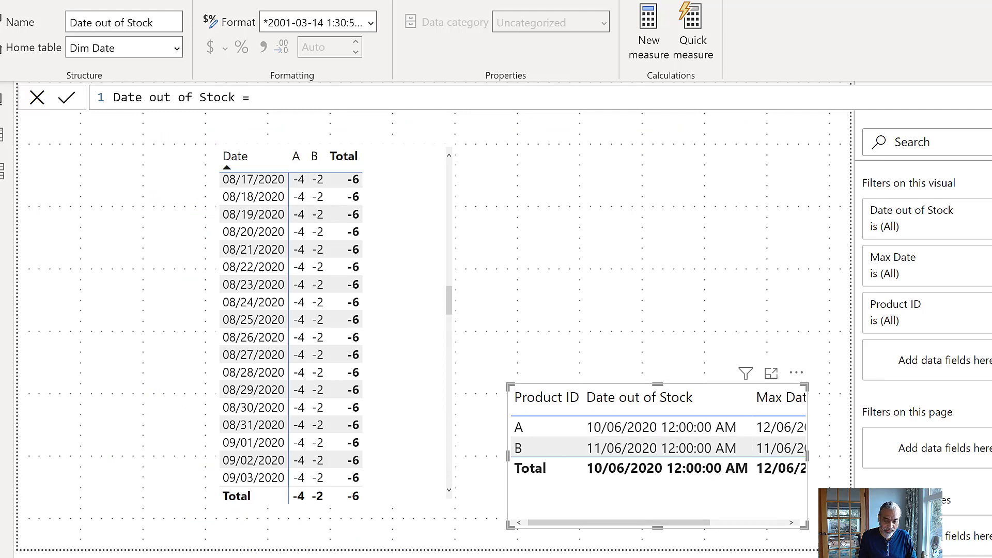
Step: Switch to the Excel workbook to check the highlighted run-out dates for products A and B, and return to Power BI
key("alt+Tab")
left_click(200, 406)
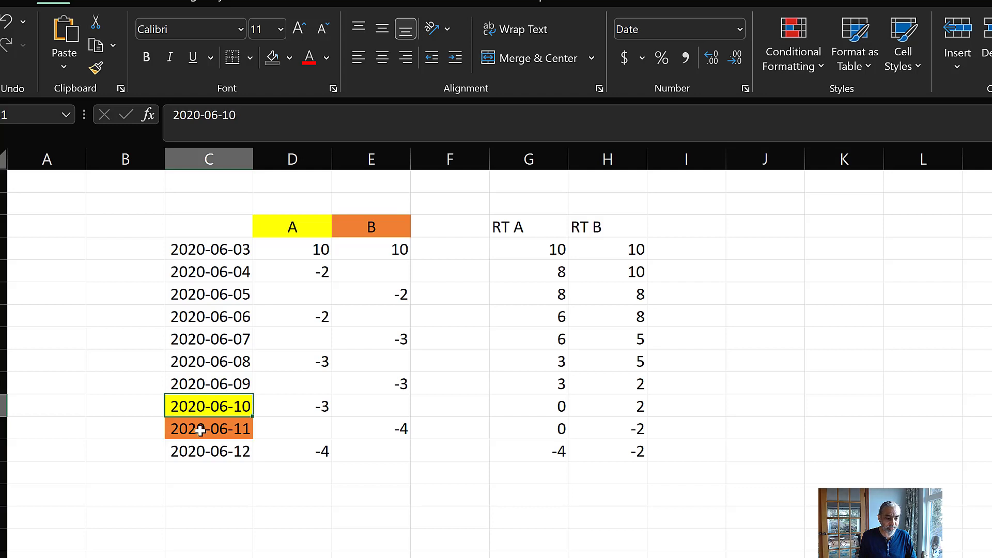
left_click(200, 429)
key("alt+Tab")
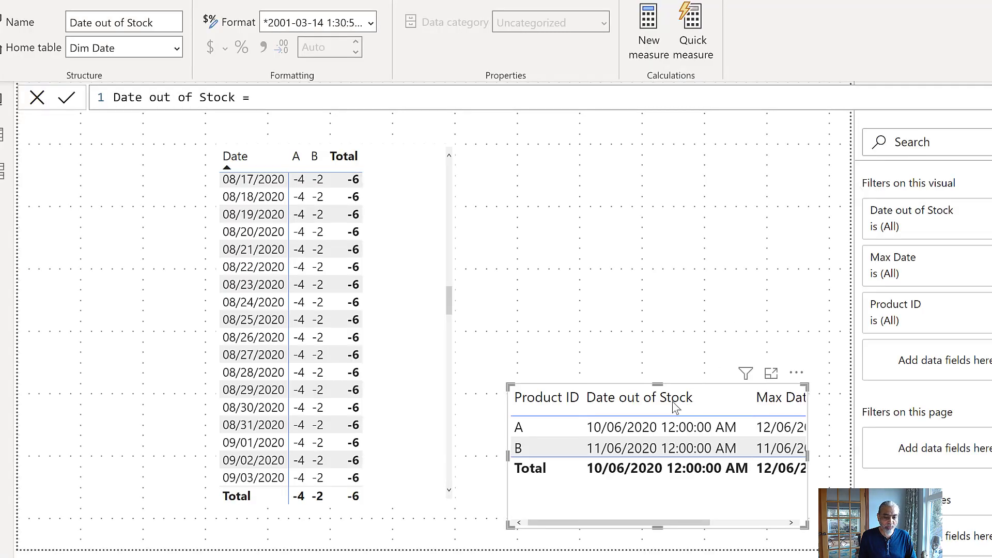